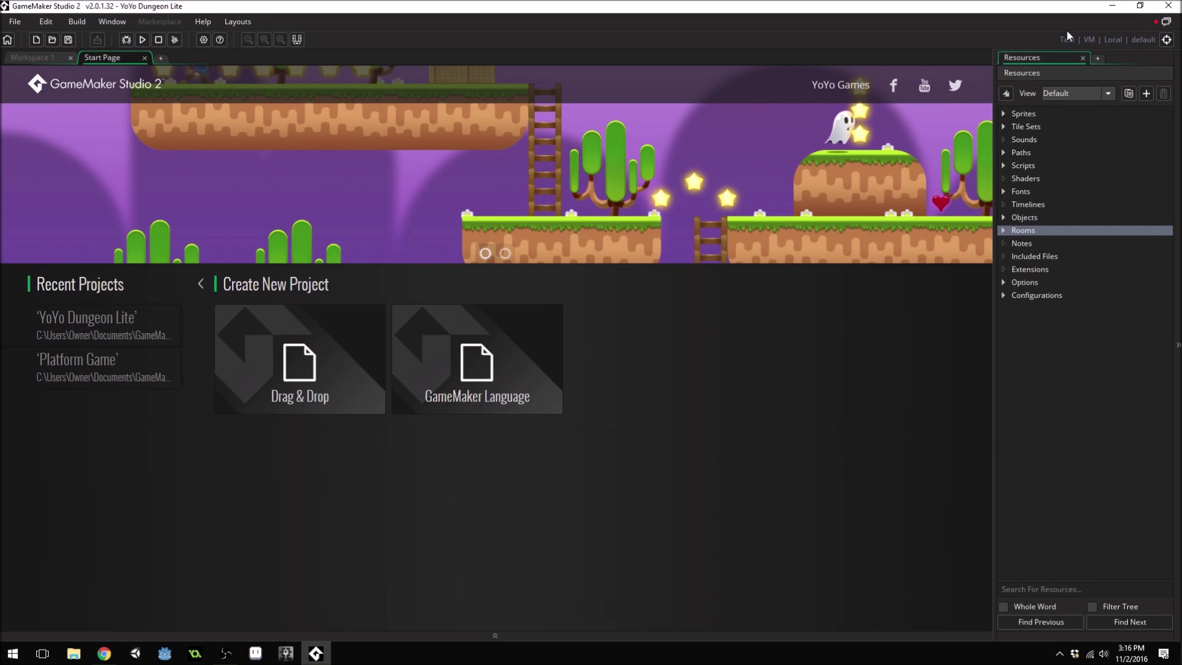
# Back out of the New project page to the Start Page's Getting Started and Explore choices
pyautogui.click(200, 283)
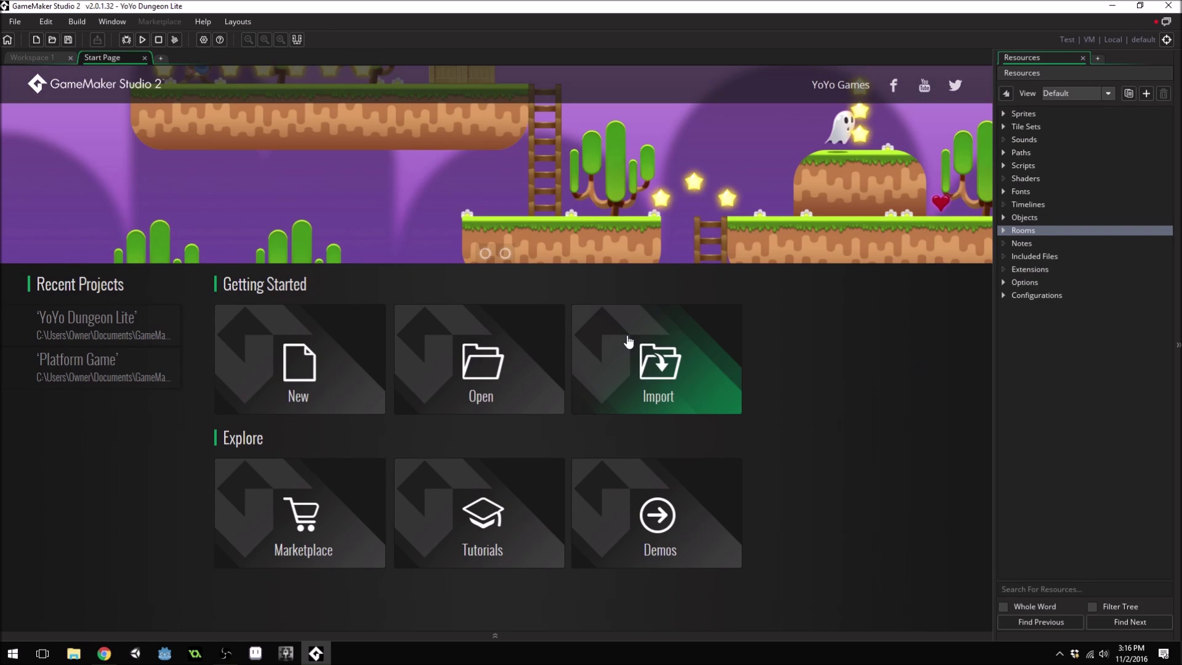
pyautogui.click(334, 357)
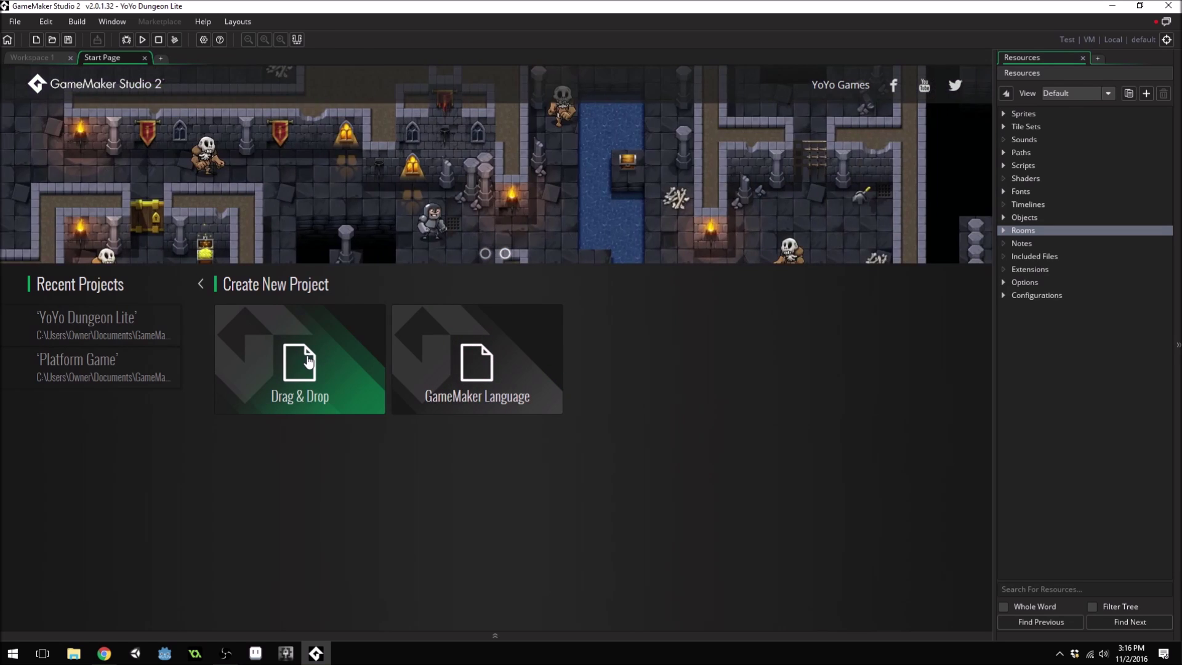
pyautogui.click(478, 368)
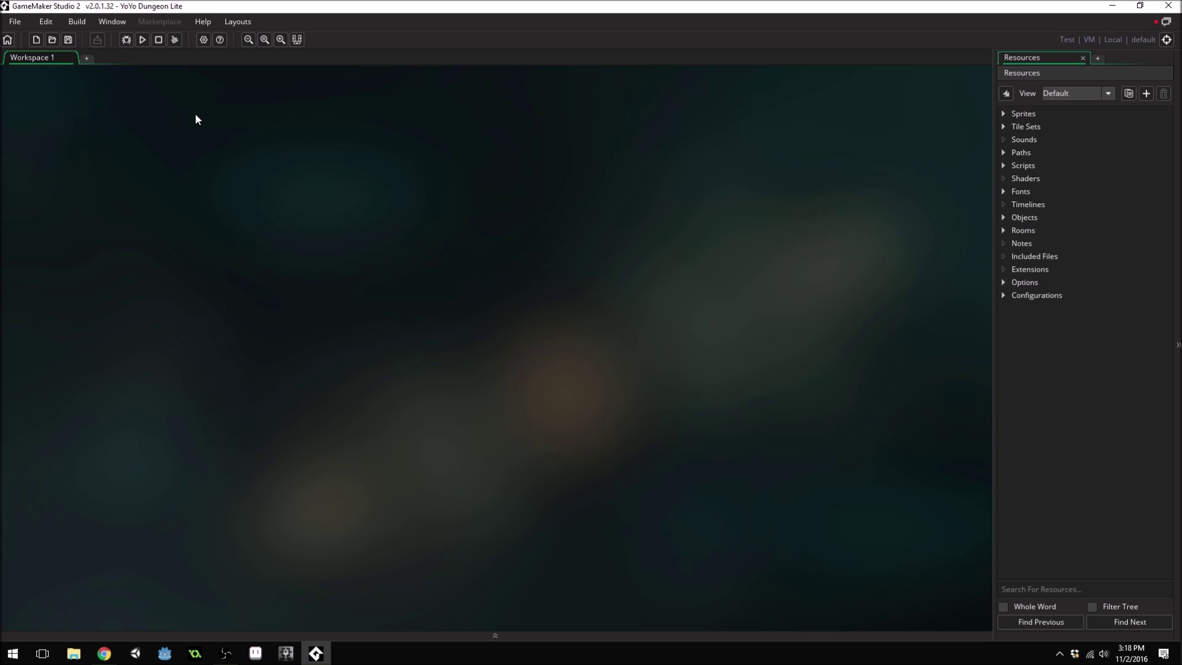
# Add two workspaces, close one, and float Workspace 2 in its own window
pyautogui.click(90, 61)
pyautogui.click(161, 60)
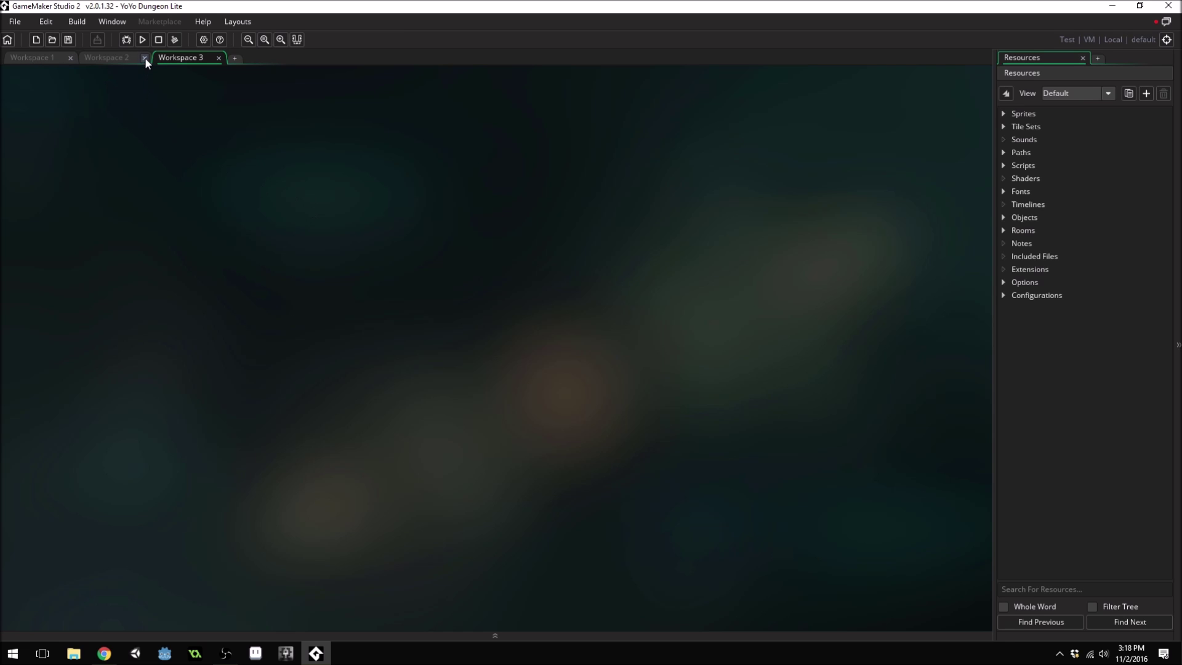
pyautogui.click(144, 58)
pyautogui.moveTo(108, 58); pyautogui.dragTo(287, 164)
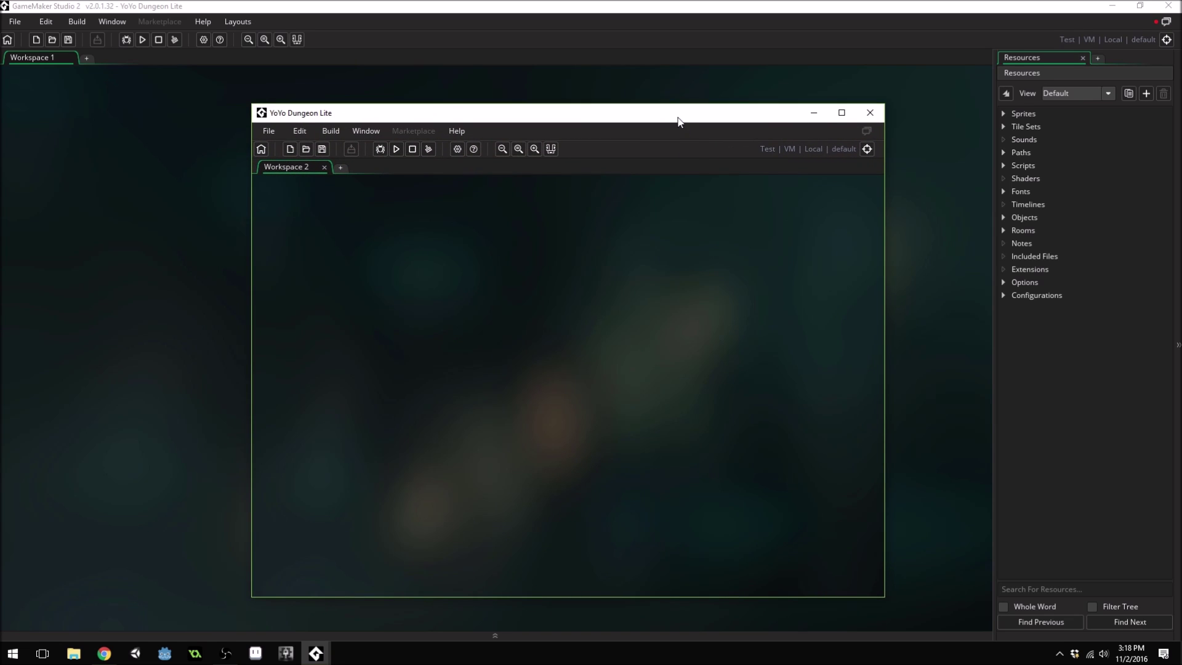
pyautogui.click(150, 226)
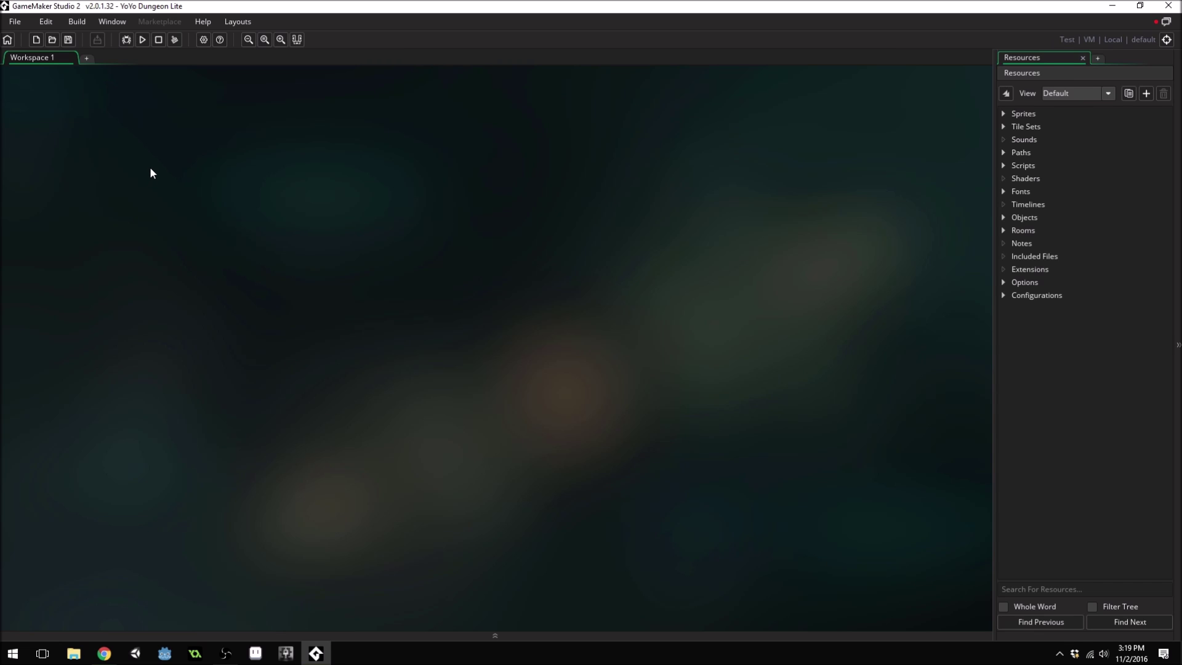
# Create a new sound resource from the workspace's Resources context menu
pyautogui.rightClick(151, 168)
pyautogui.moveTo(187, 176)
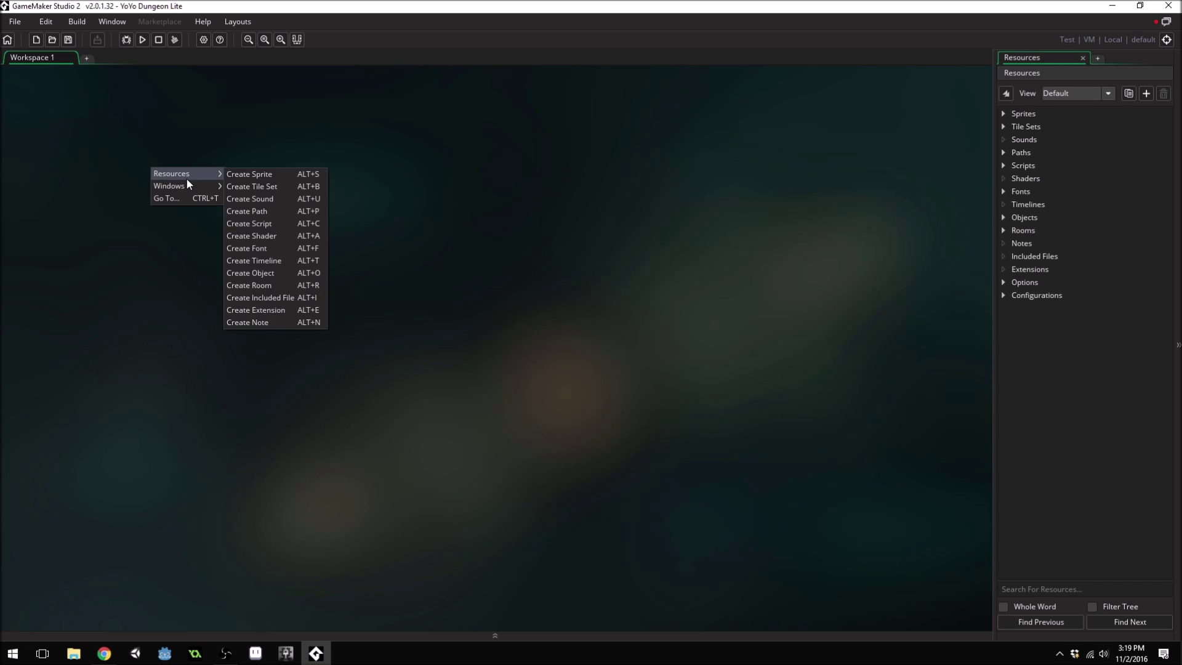
pyautogui.click(272, 203)
pyautogui.moveTo(265, 170); pyautogui.dragTo(285, 156)
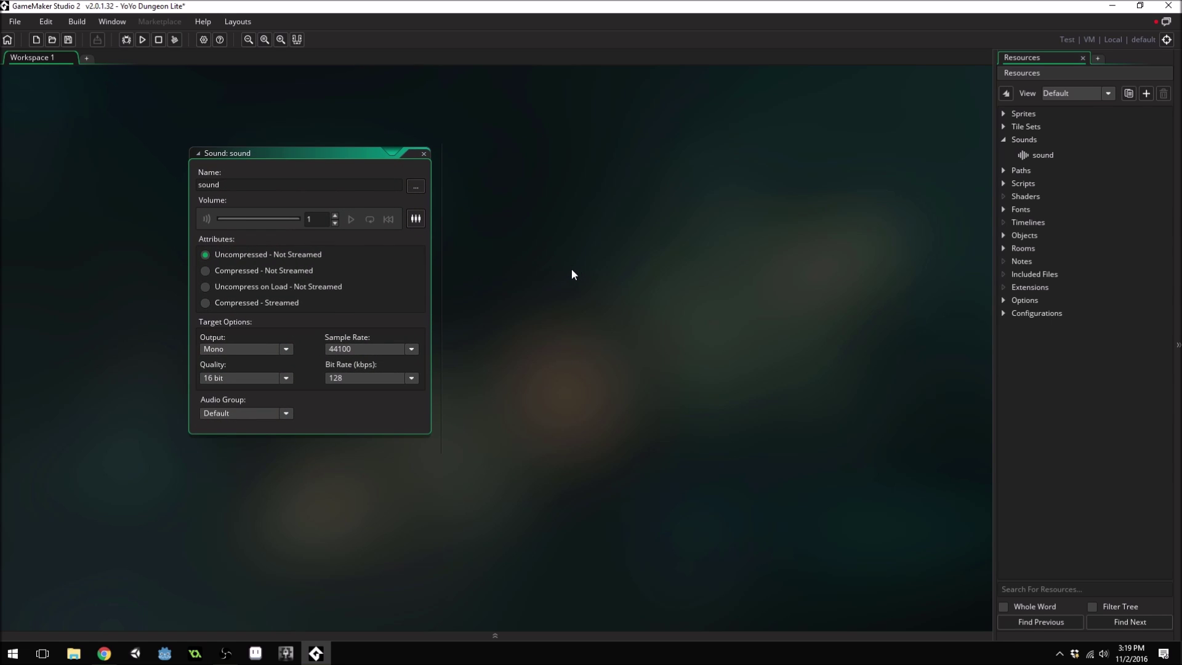
# Pan the workspace, close the sound editor, and expand the Objects folder
pyautogui.moveTo(516, 302); pyautogui.dragTo(374, 290, button='middle')
pyautogui.moveTo(748, 320); pyautogui.dragTo(835, 377, button='middle')
pyautogui.moveTo(419, 343); pyautogui.dragTo(777, 294, button='middle')
pyautogui.moveTo(423, 254); pyautogui.dragTo(520, 362, button='middle')
pyautogui.moveTo(683, 429); pyautogui.dragTo(597, 375, button='middle')
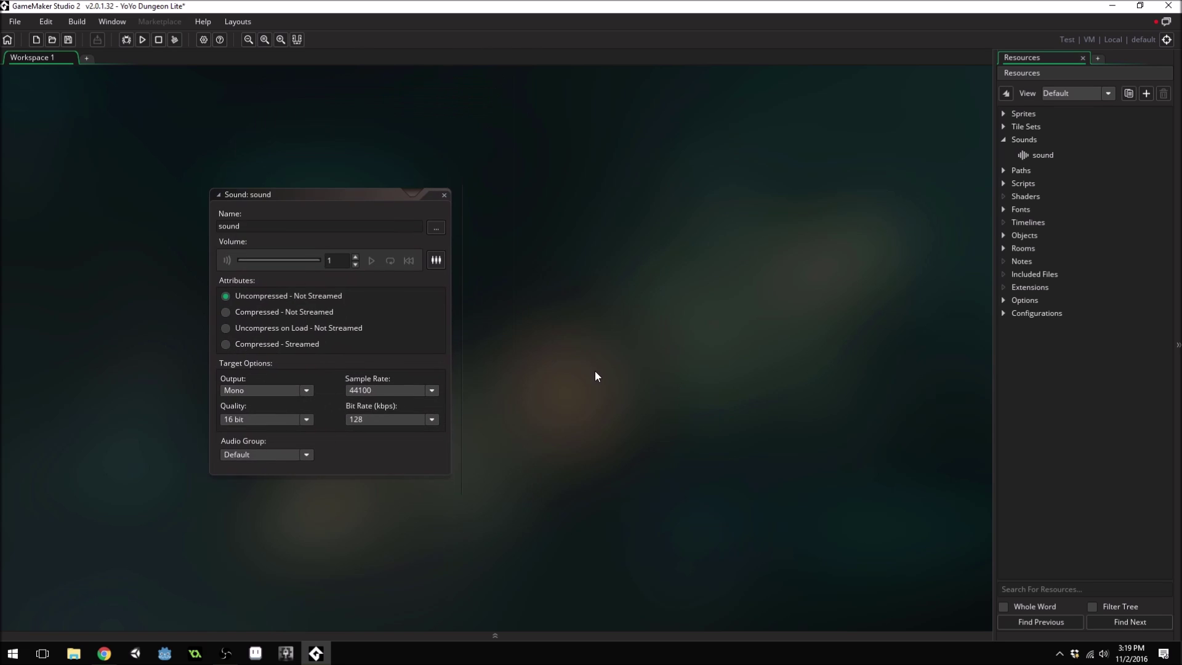
pyautogui.hotkey('ctrl', 'w')
pyautogui.click(1000, 235)
pyautogui.click(1000, 235)
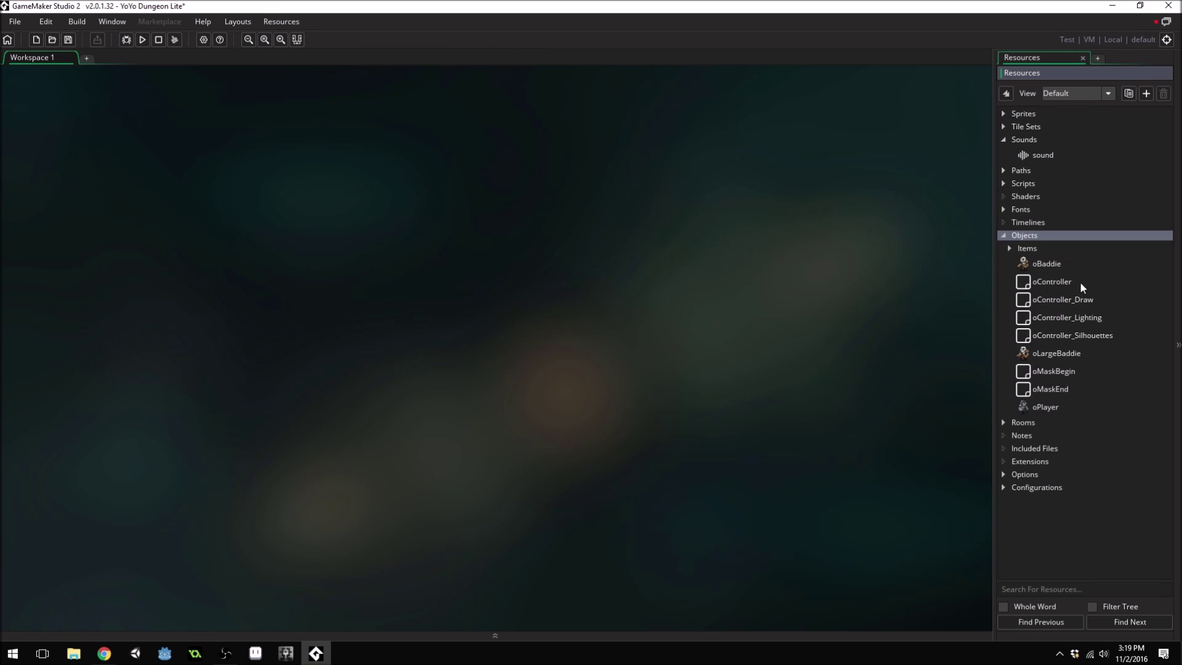
# Open oBaddie, oController and oController_Draw and pan their editors into view
pyautogui.doubleClick(1062, 264)
pyautogui.doubleClick(1064, 282)
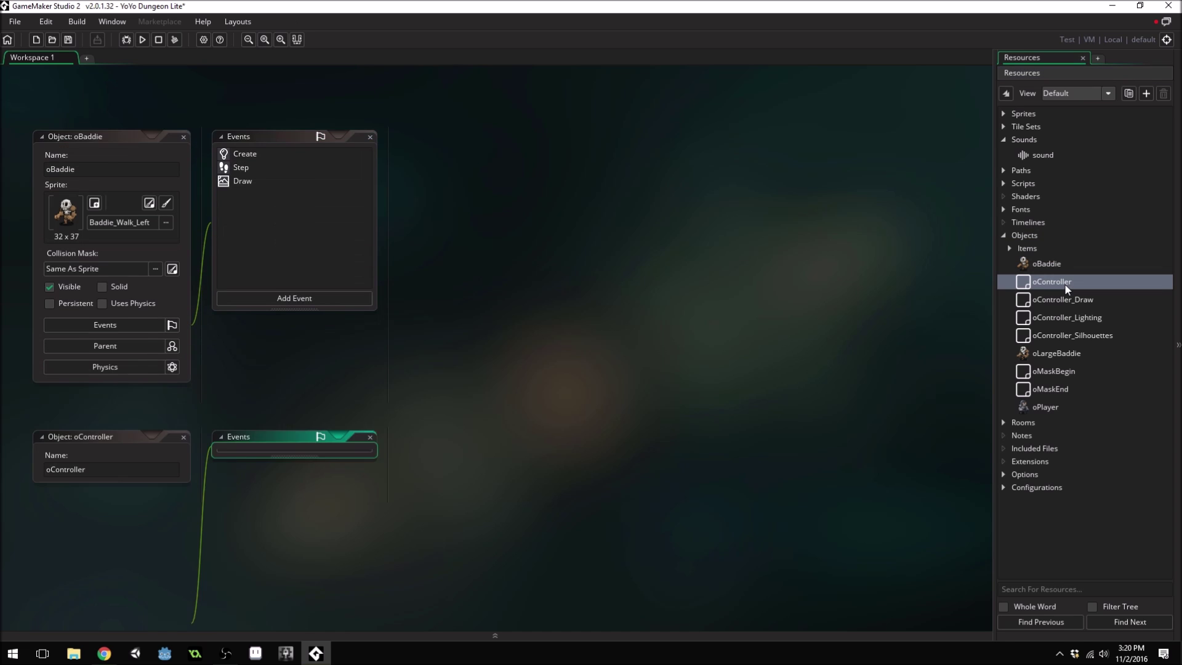
pyautogui.doubleClick(1066, 299)
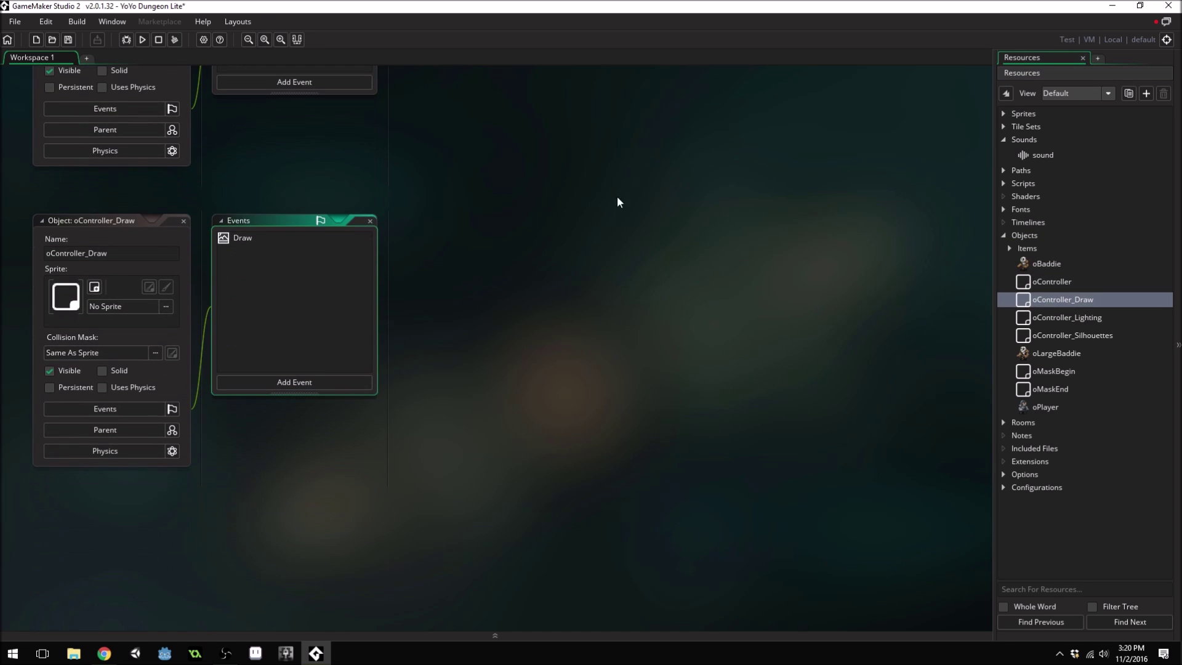
pyautogui.moveTo(616, 202); pyautogui.dragTo(666, 432, button='middle')
pyautogui.moveTo(587, 176); pyautogui.dragTo(604, 390, button='middle')
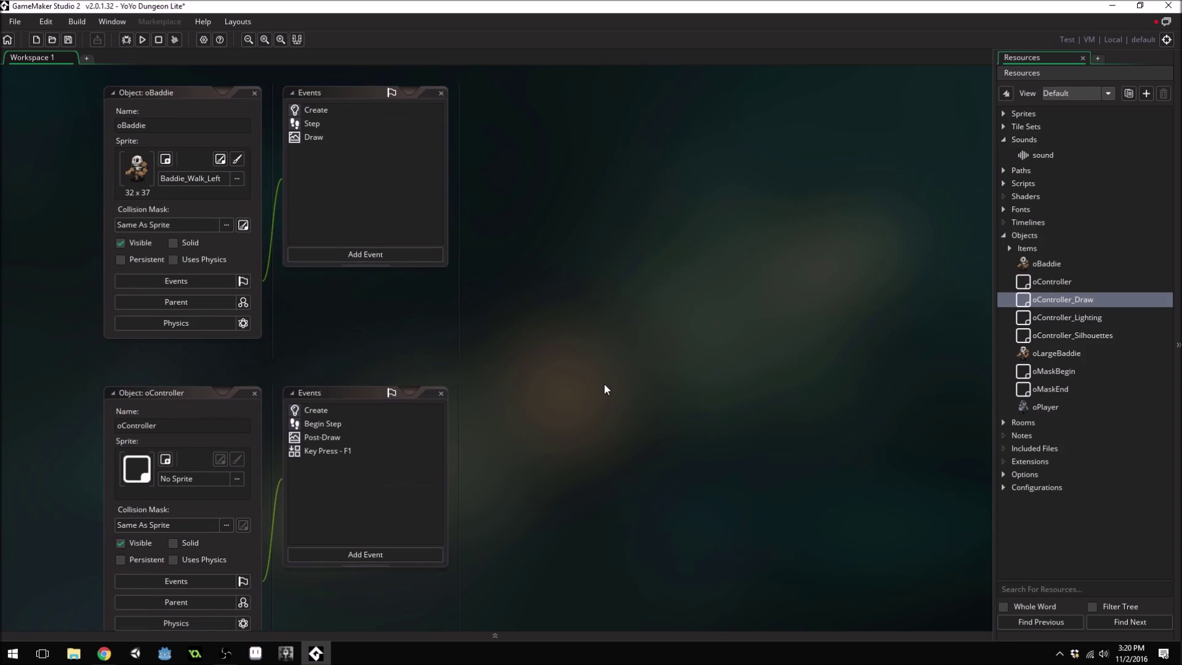
pyautogui.moveTo(675, 486); pyautogui.dragTo(659, 249, button='middle')
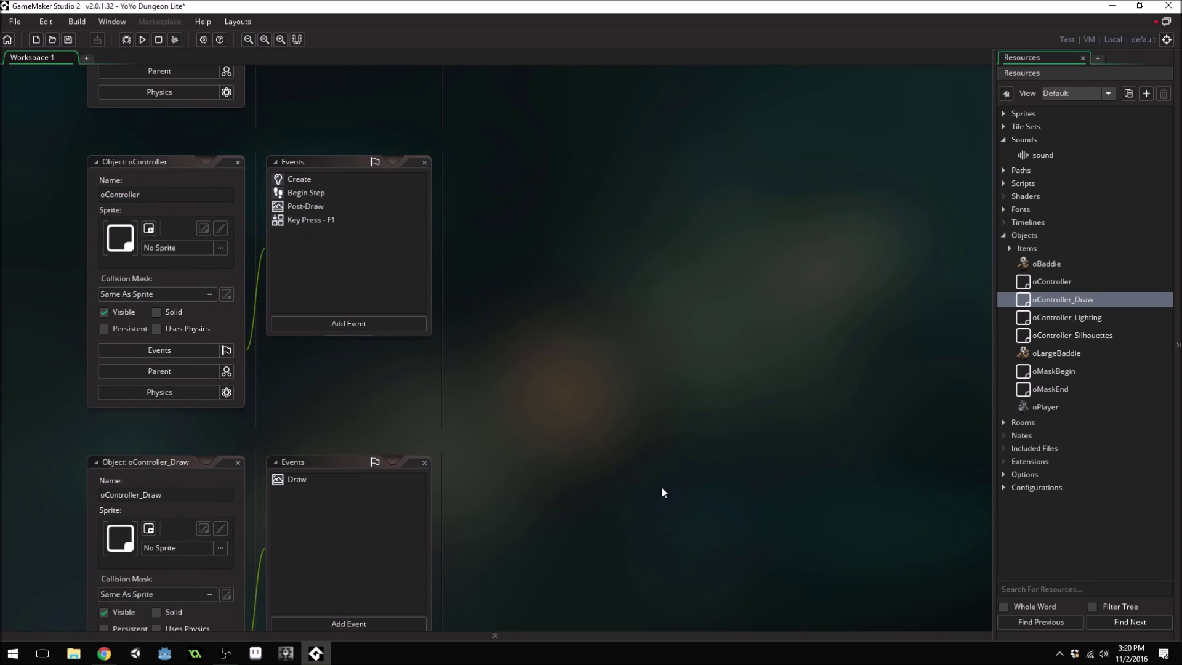
pyautogui.moveTo(663, 491); pyautogui.dragTo(638, 264, button='middle')
# Zoom in and out across the workspace to inspect the three object editors
pyautogui.keyDown('ctrl'); pyautogui.scroll(-4, 638, 264); pyautogui.keyUp('ctrl')
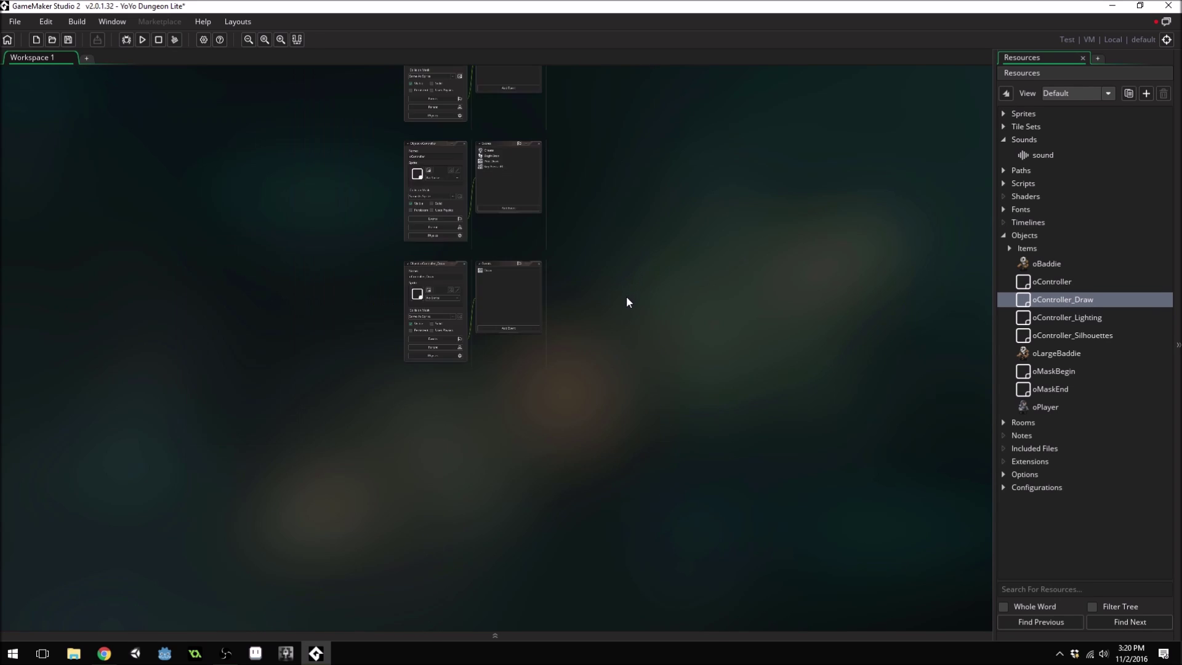
pyautogui.moveTo(690, 196); pyautogui.dragTo(536, 258, button='middle')
pyautogui.keyDown('ctrl'); pyautogui.scroll(-3, 643, 294); pyautogui.keyUp('ctrl')
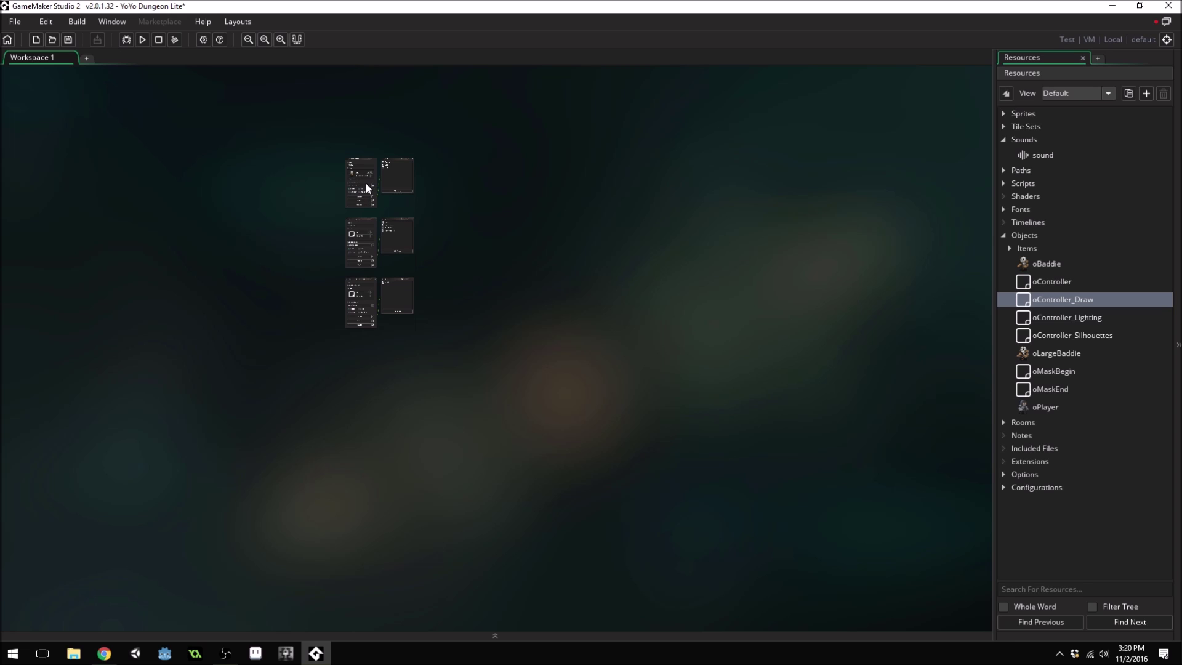
pyautogui.keyDown('ctrl'); pyautogui.scroll(5, 366, 182); pyautogui.keyUp('ctrl')
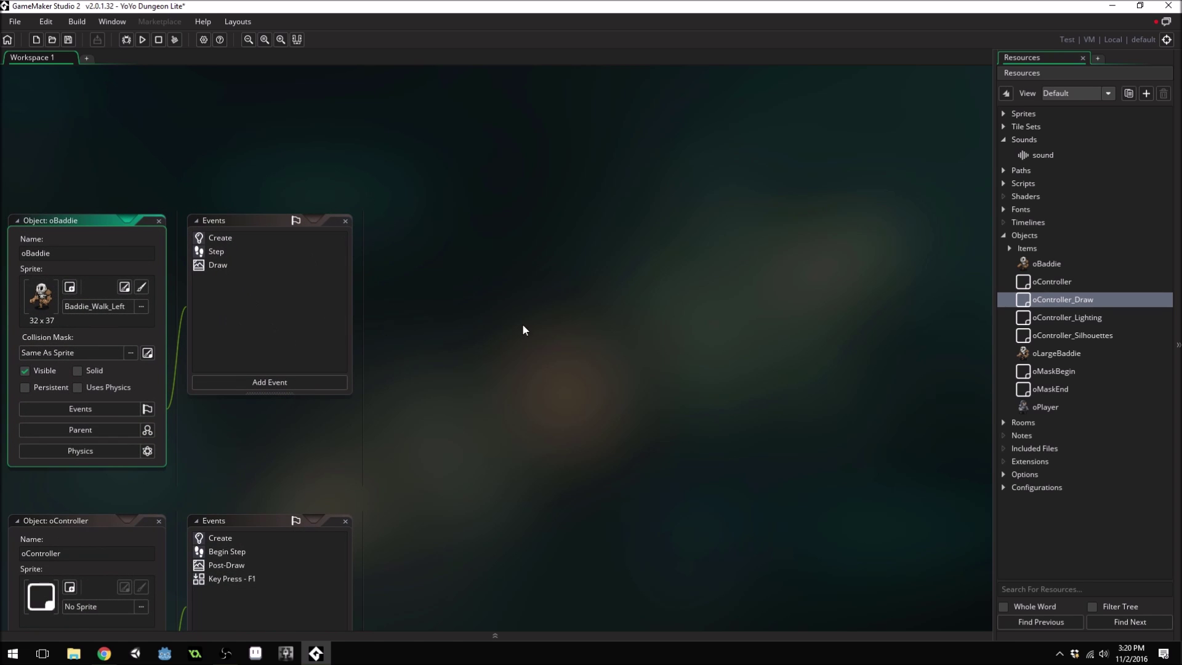
pyautogui.keyDown('ctrl'); pyautogui.scroll(-5, 523, 327); pyautogui.keyUp('ctrl')
pyautogui.keyDown('ctrl'); pyautogui.scroll(4, 484, 377); pyautogui.keyUp('ctrl')
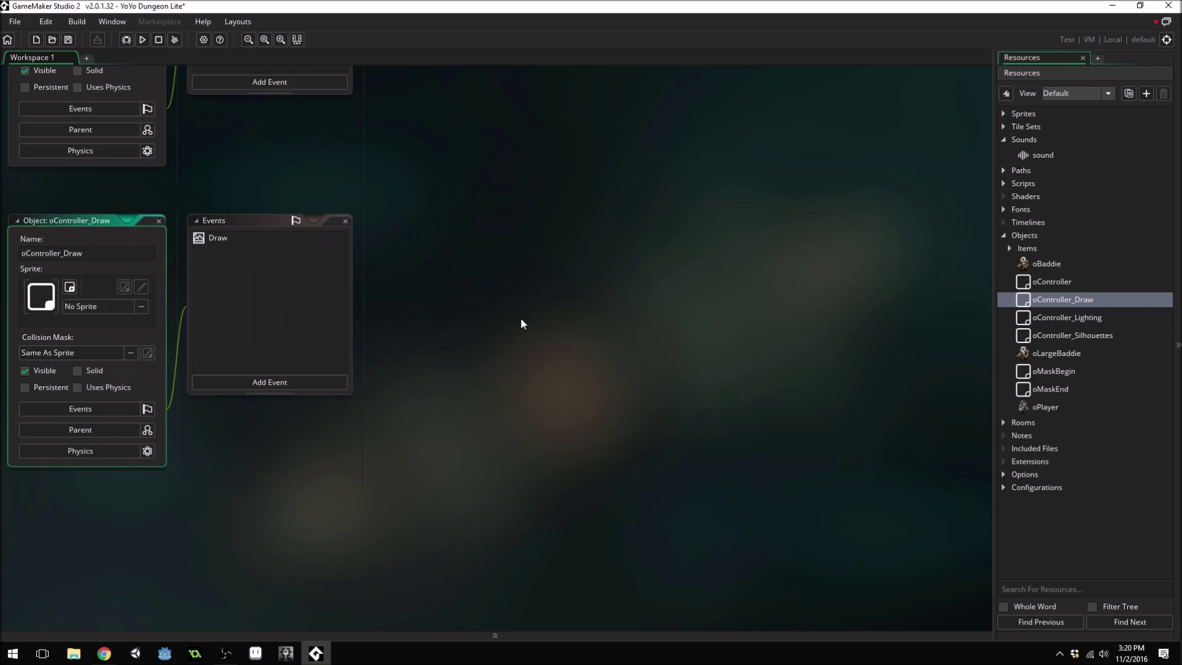
pyautogui.keyDown('ctrl'); pyautogui.scroll(-2, 523, 323); pyautogui.keyUp('ctrl')
pyautogui.keyDown('ctrl'); pyautogui.scroll(2, 523, 256); pyautogui.keyUp('ctrl')
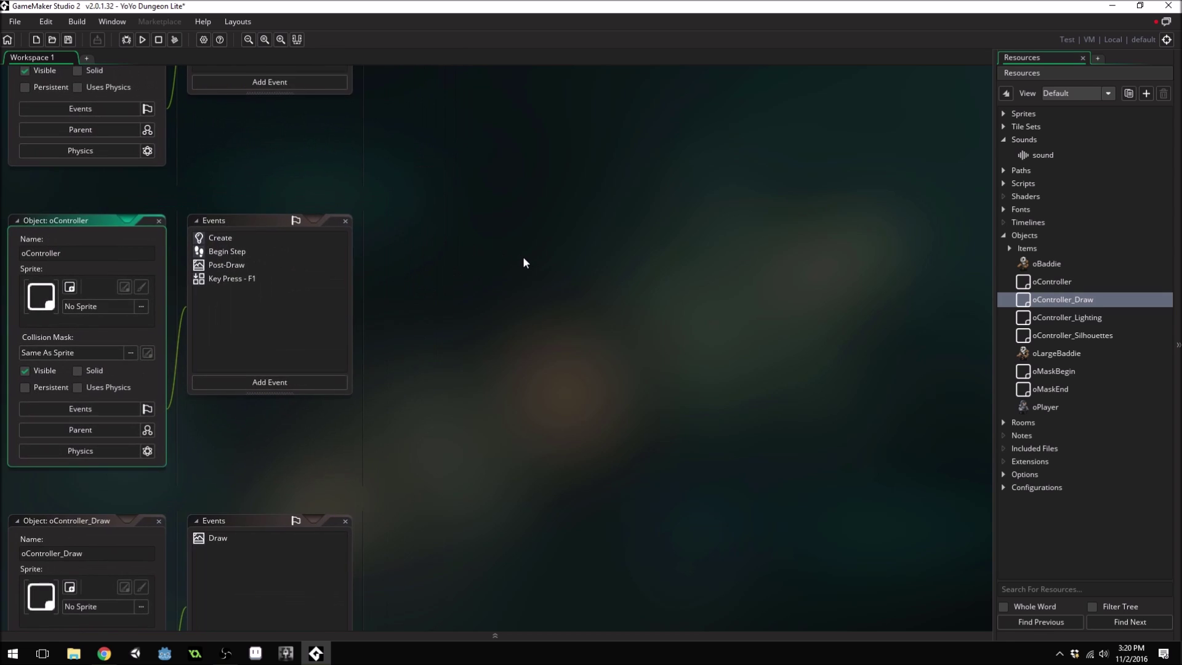
pyautogui.keyDown('ctrl'); pyautogui.scroll(-5, 530, 263); pyautogui.keyUp('ctrl')
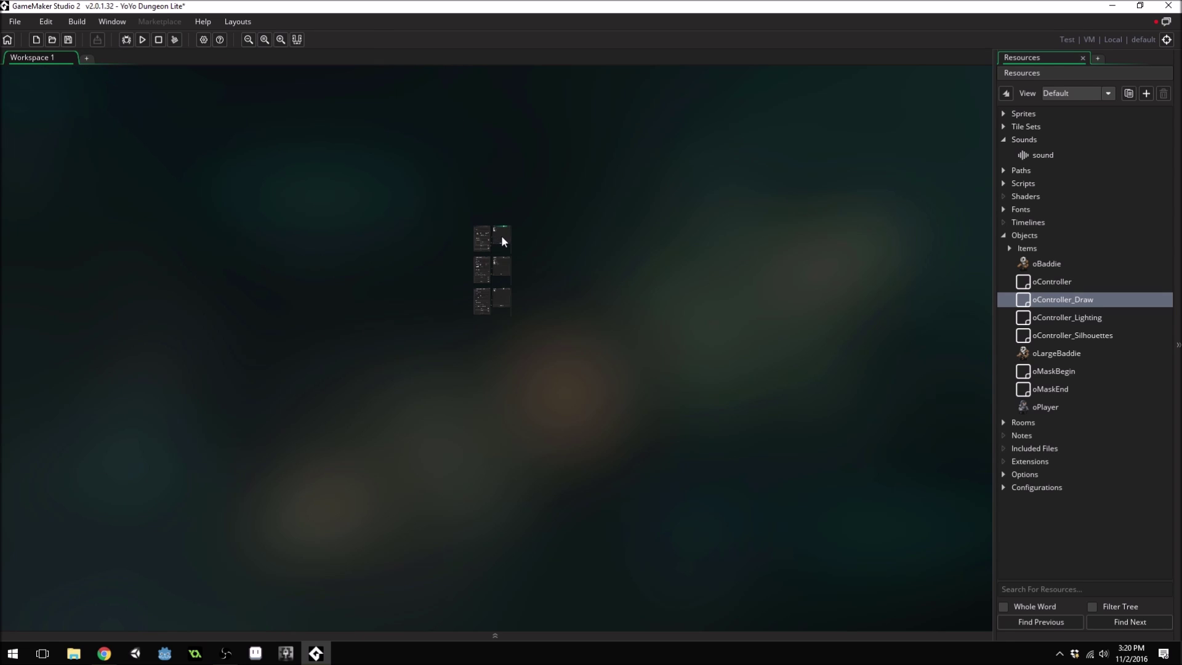
pyautogui.keyDown('ctrl'); pyautogui.scroll(5, 501, 236); pyautogui.keyUp('ctrl')
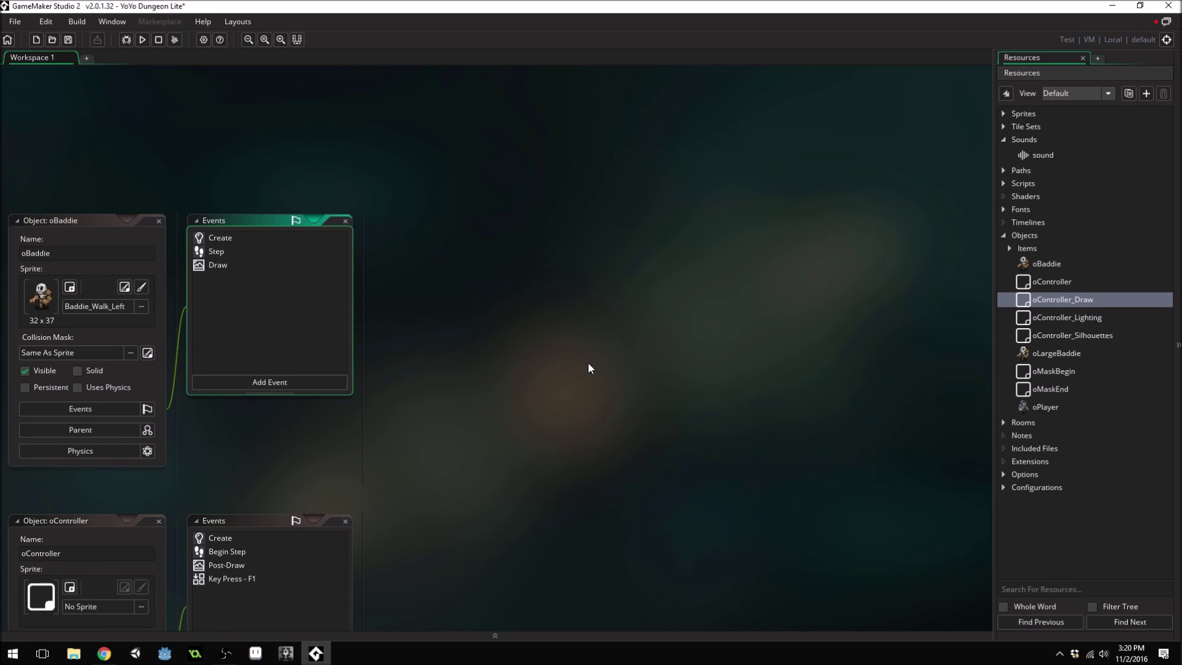
pyautogui.hotkey('ctrl', 'Tab')
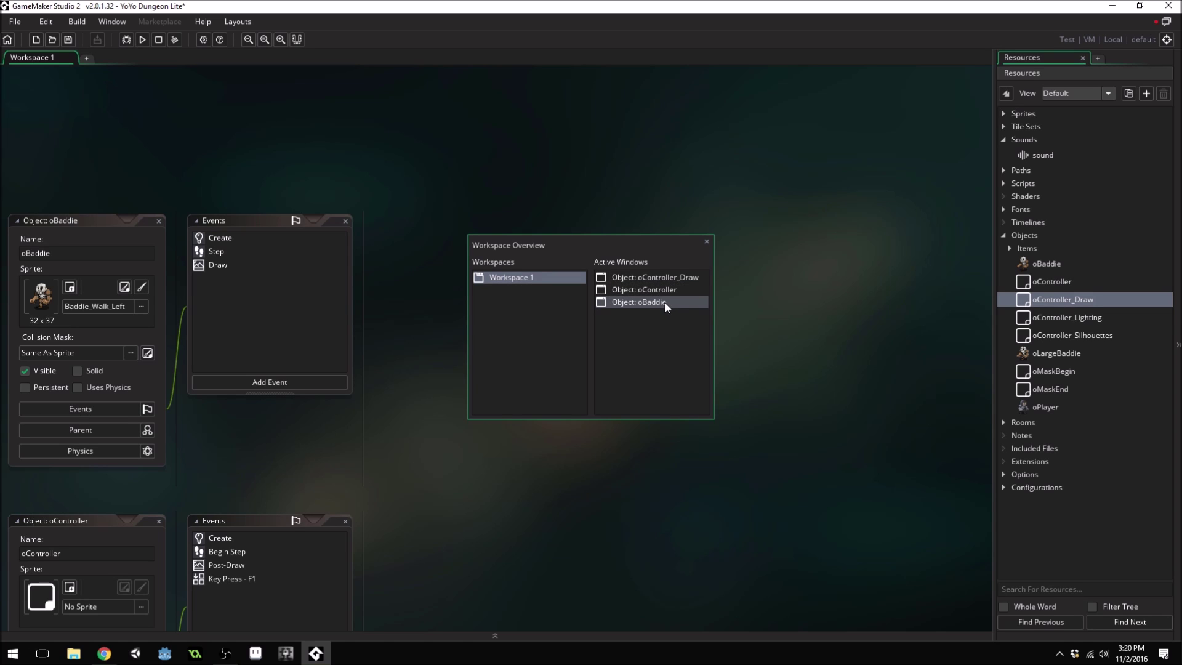
pyautogui.click(649, 302)
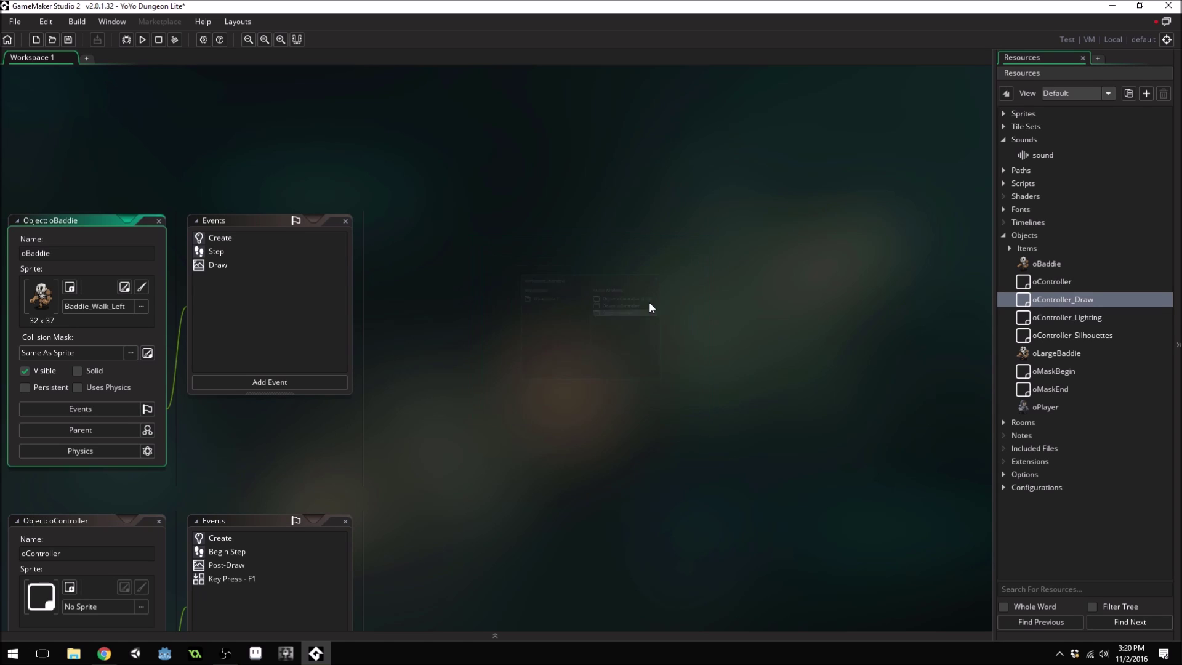
pyautogui.hotkey('ctrl', 'Tab')
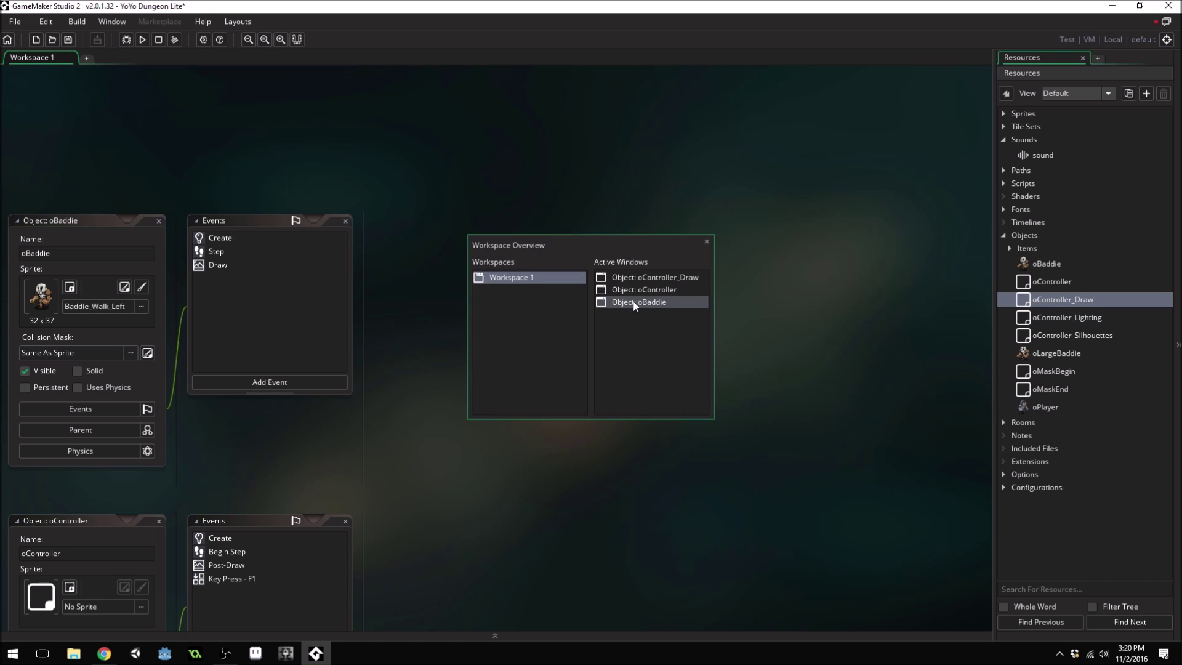
pyautogui.click(653, 280)
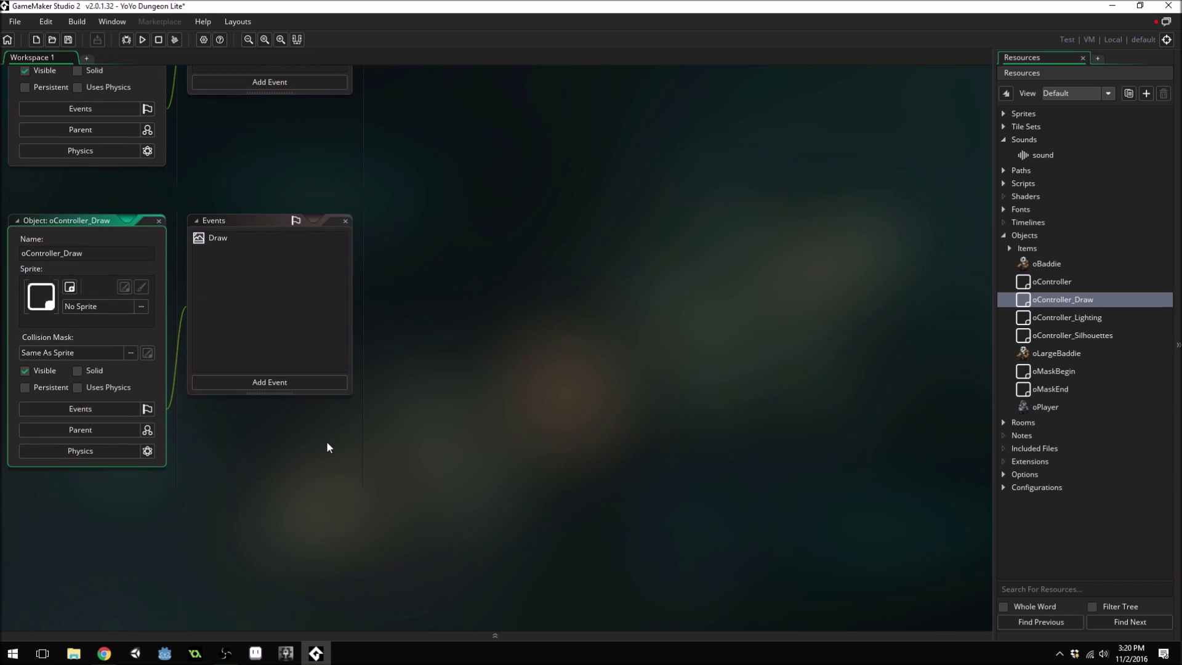
pyautogui.hotkey('ctrl', 't')
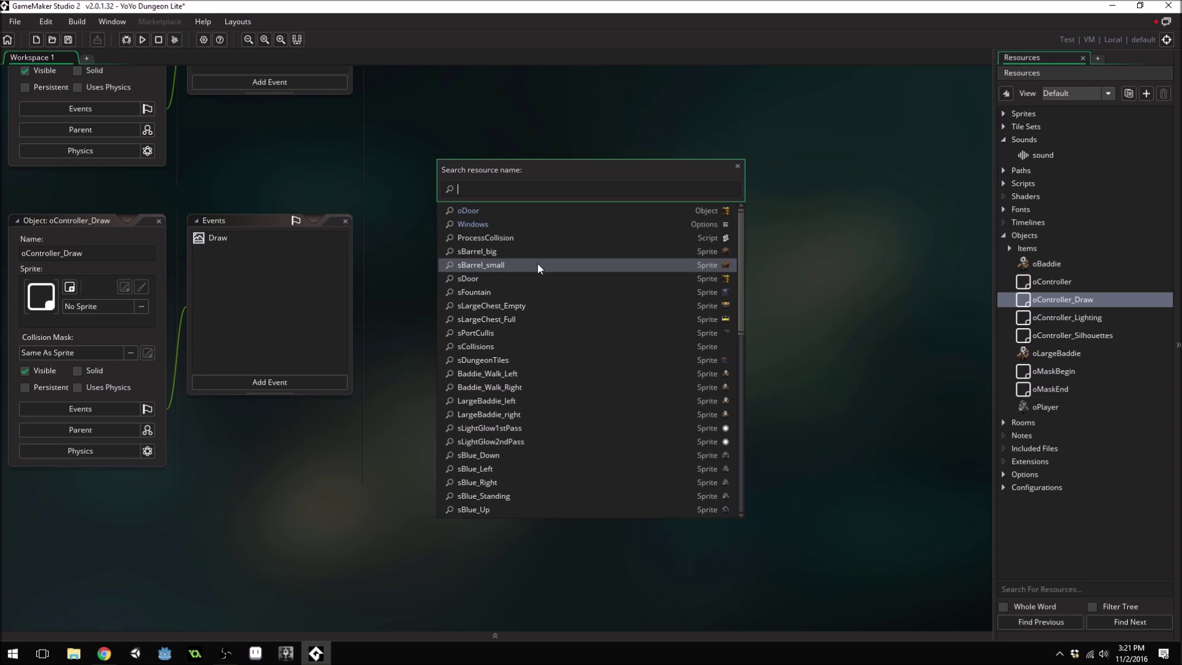
pyautogui.write('ob')
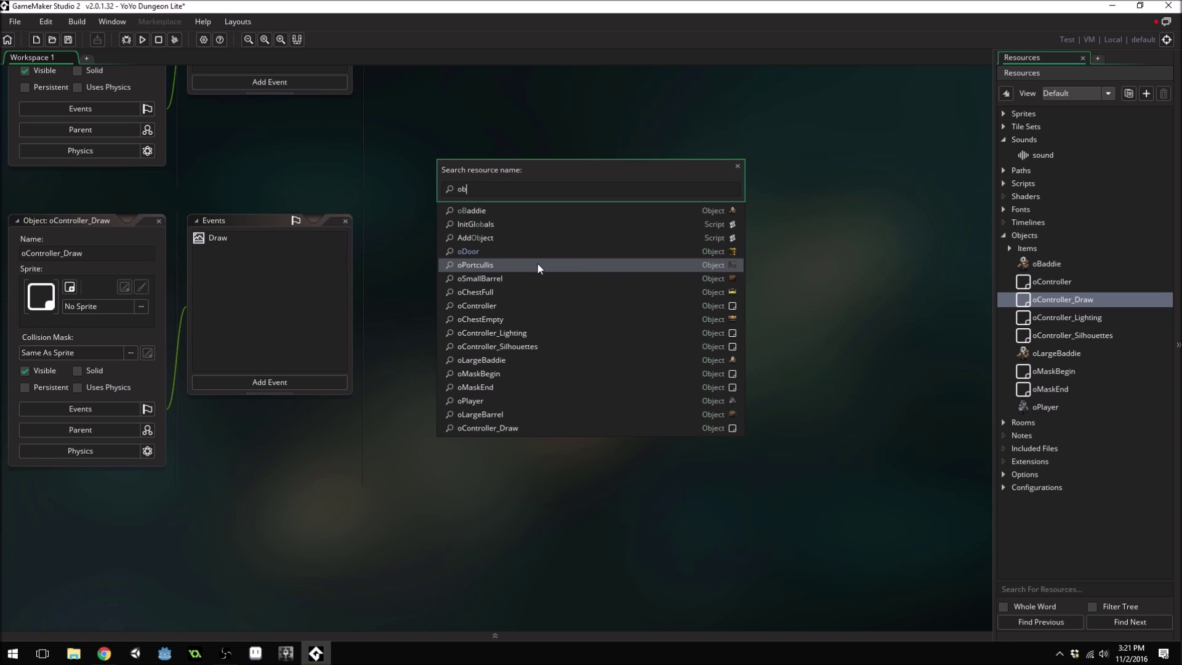
pyautogui.press('Down')
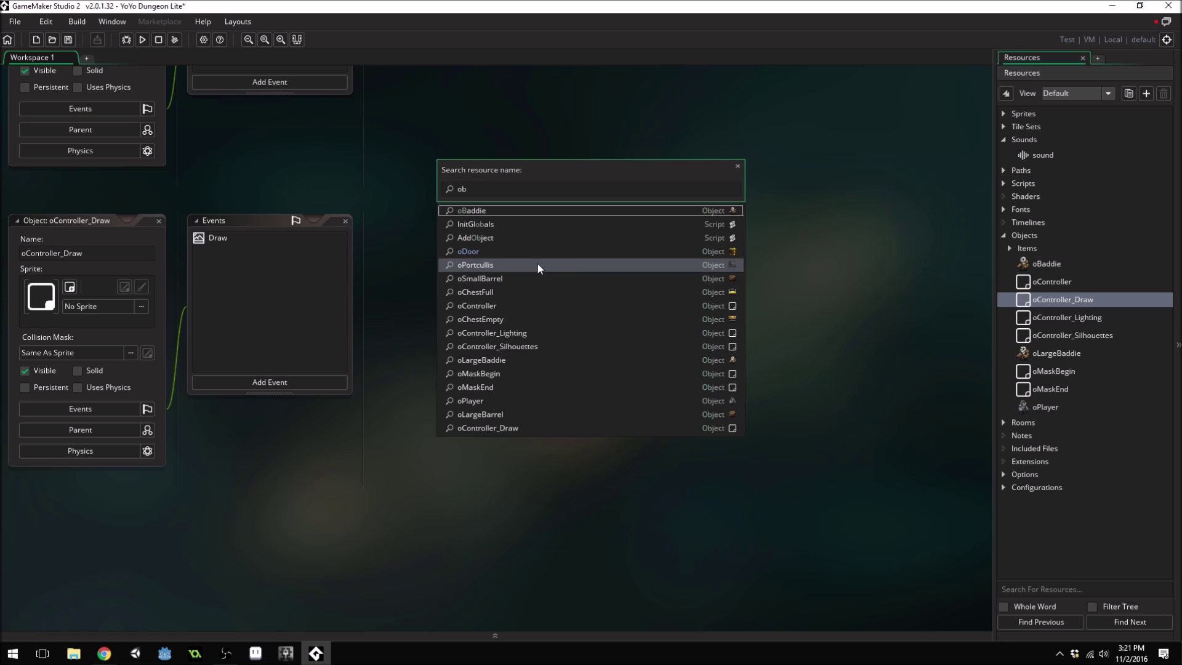
pyautogui.press('Return')
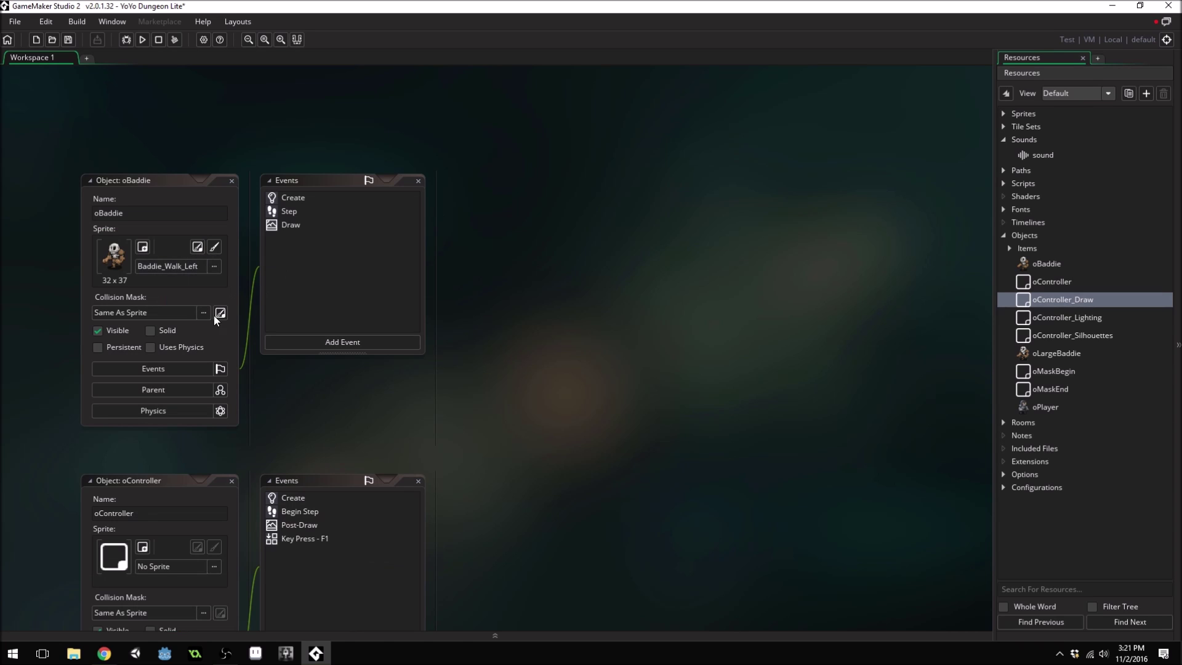
# Open oBaddie's Create event code and pan the workspace to bring it into view
pyautogui.doubleClick(303, 196)
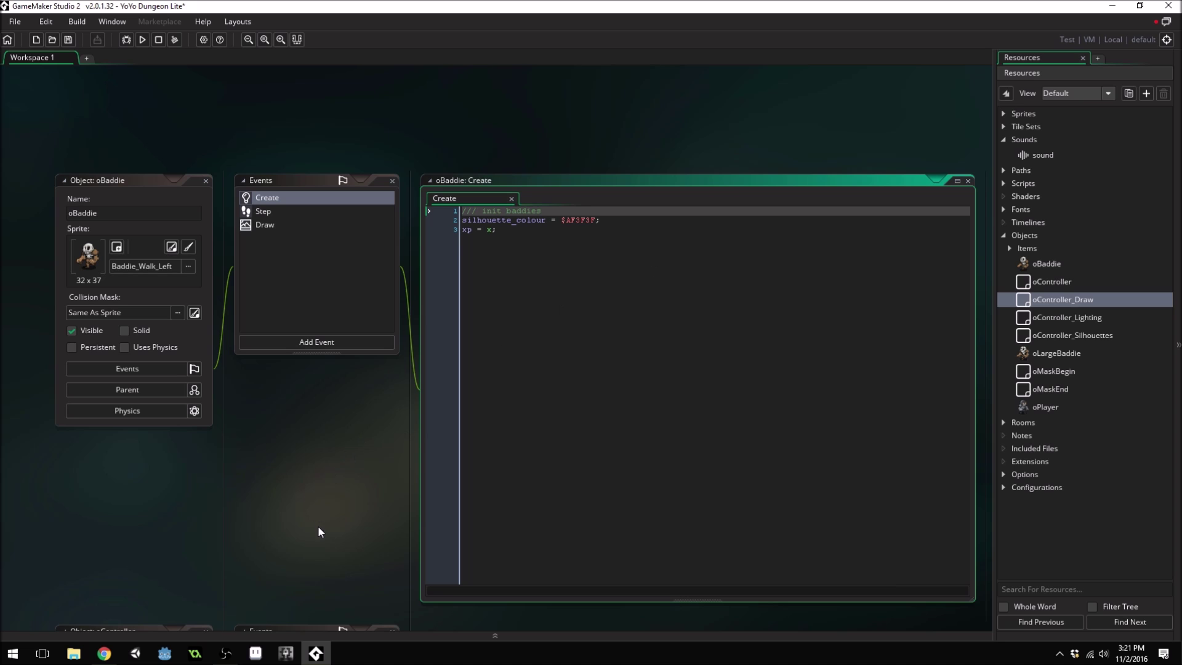
pyautogui.moveTo(318, 531); pyautogui.dragTo(303, 316, button='middle')
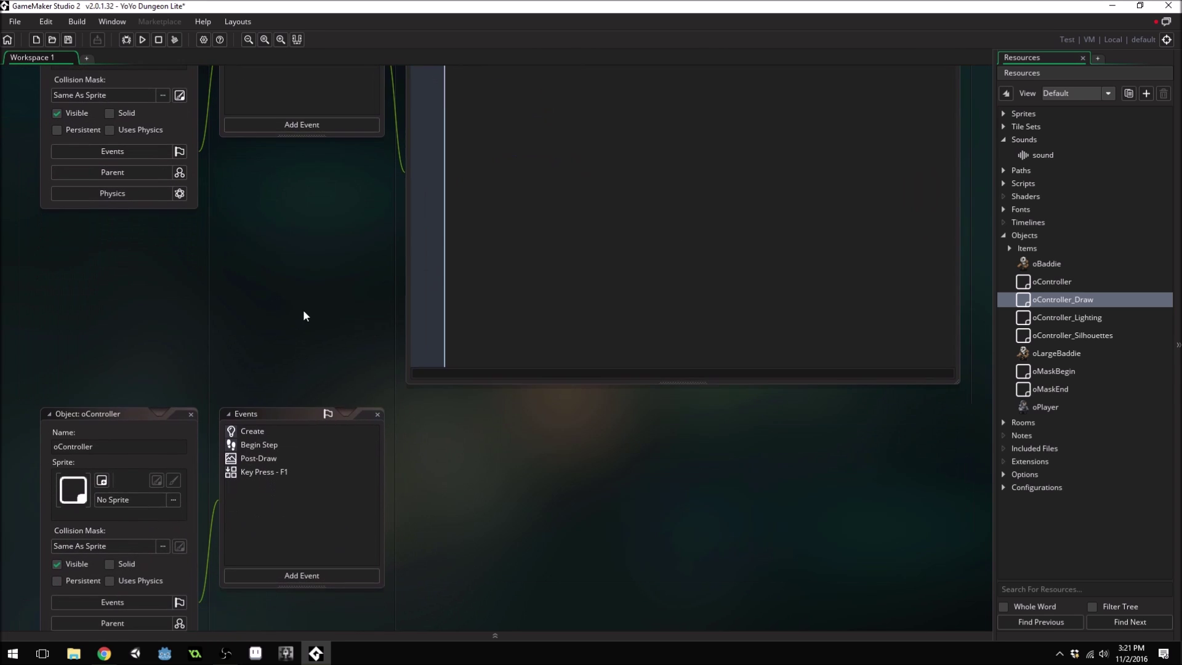
pyautogui.moveTo(567, 593); pyautogui.dragTo(501, 473, button='middle')
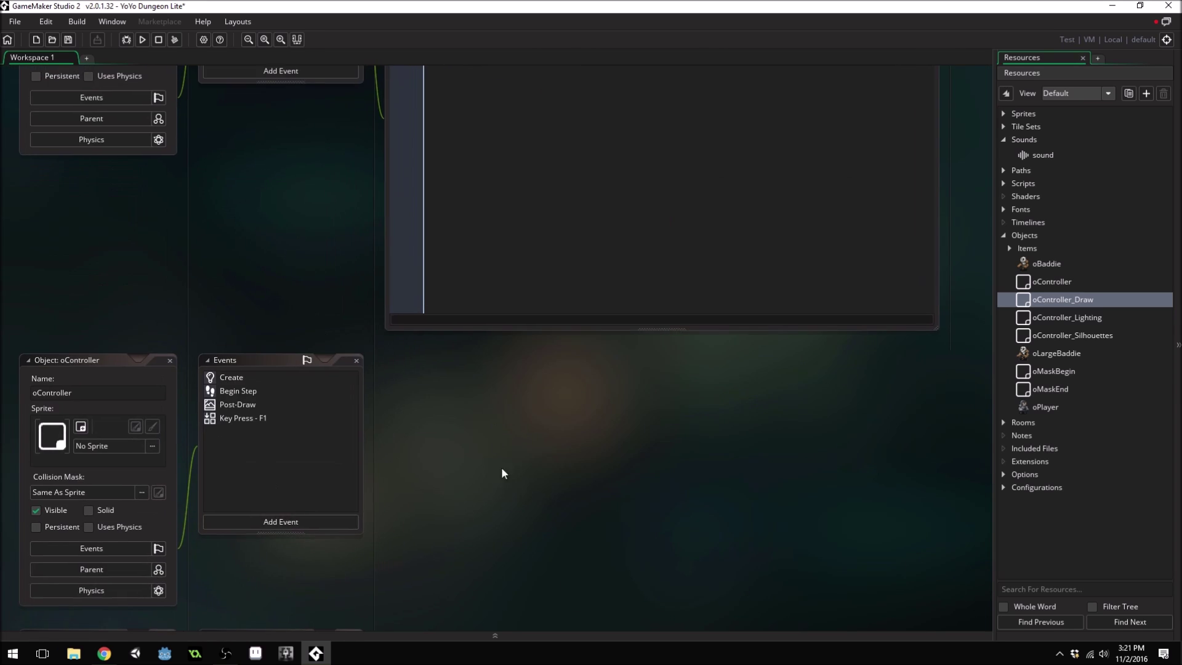
pyautogui.moveTo(316, 198); pyautogui.dragTo(382, 399, button='middle')
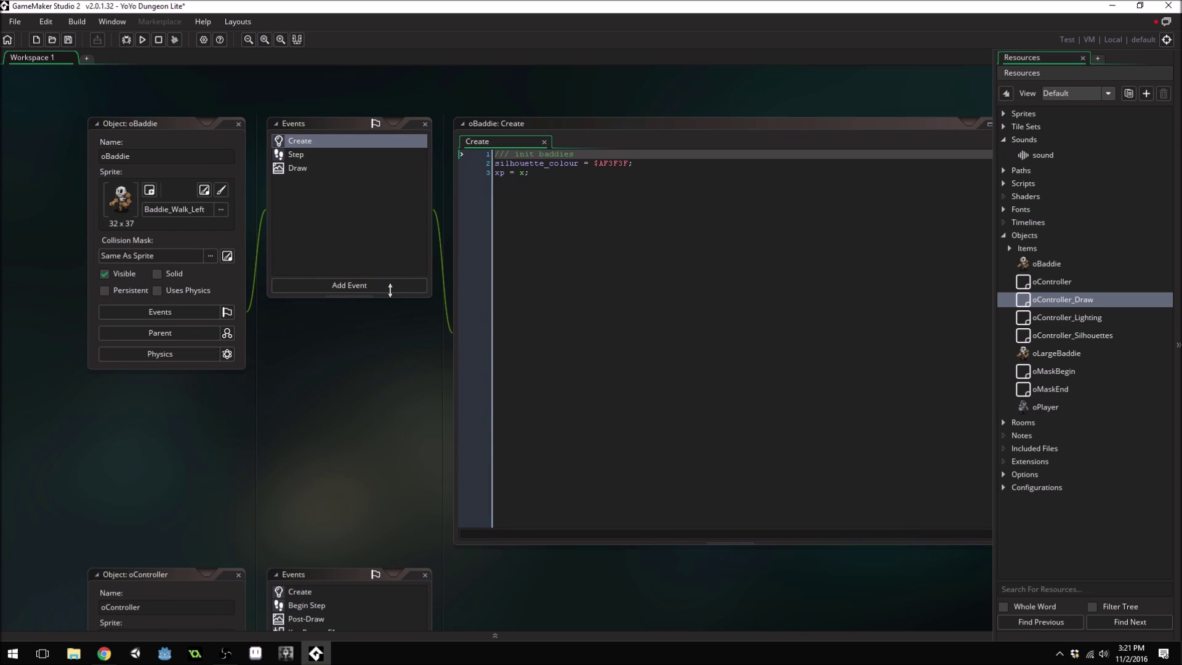
# Rearrange the oBaddie object, Events and Create code panels on the workspace
pyautogui.moveTo(165, 119); pyautogui.dragTo(141, 82)
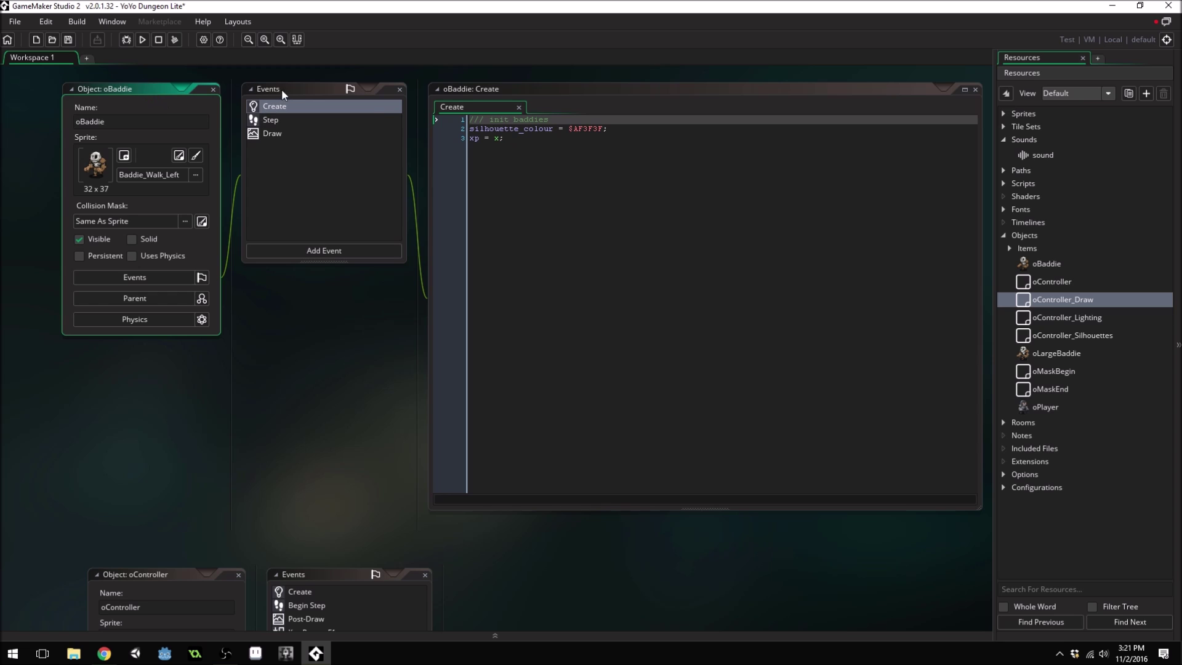
pyautogui.moveTo(282, 88); pyautogui.dragTo(294, 153)
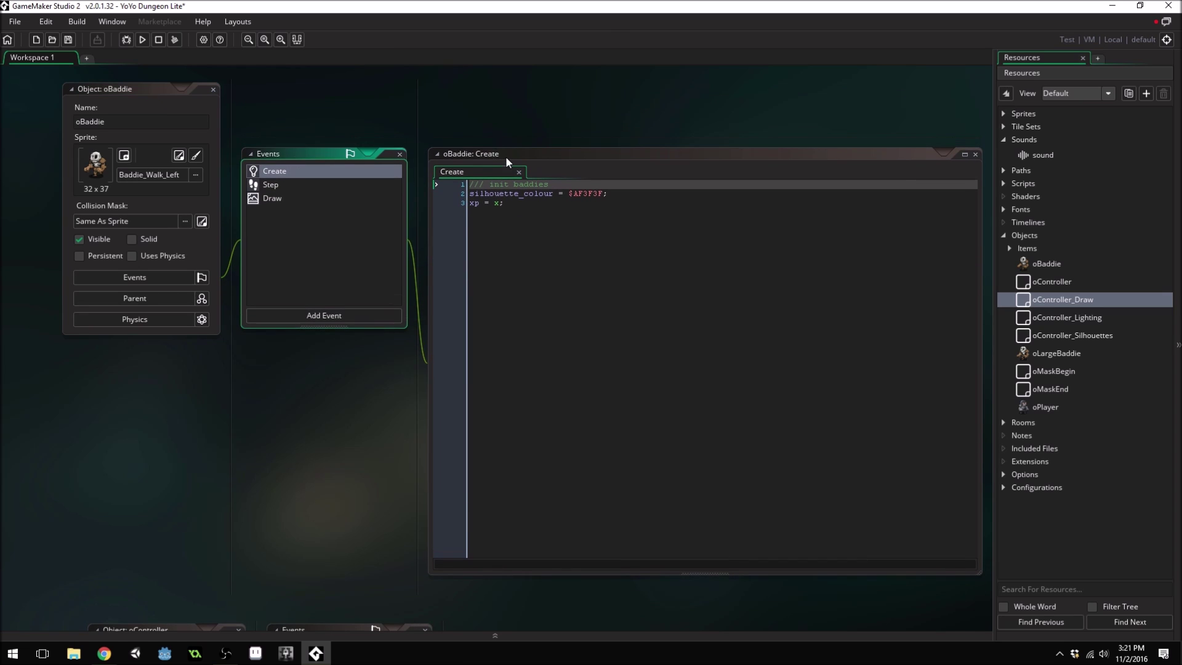
pyautogui.moveTo(506, 158); pyautogui.dragTo(526, 86)
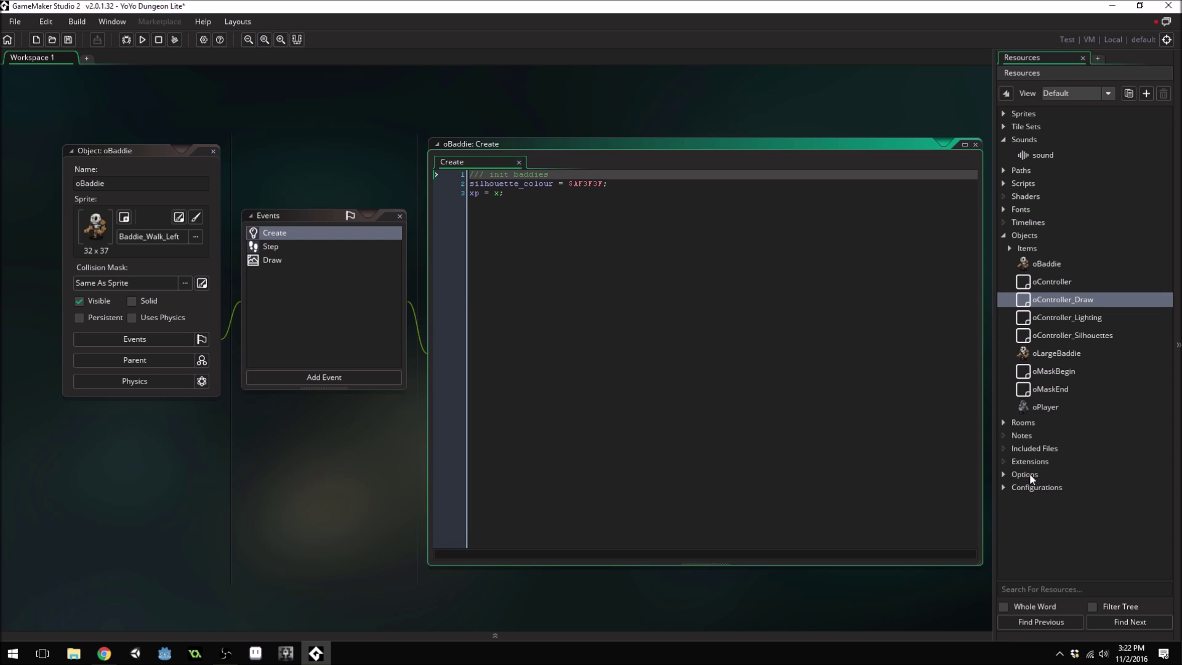
pyautogui.click(1029, 475)
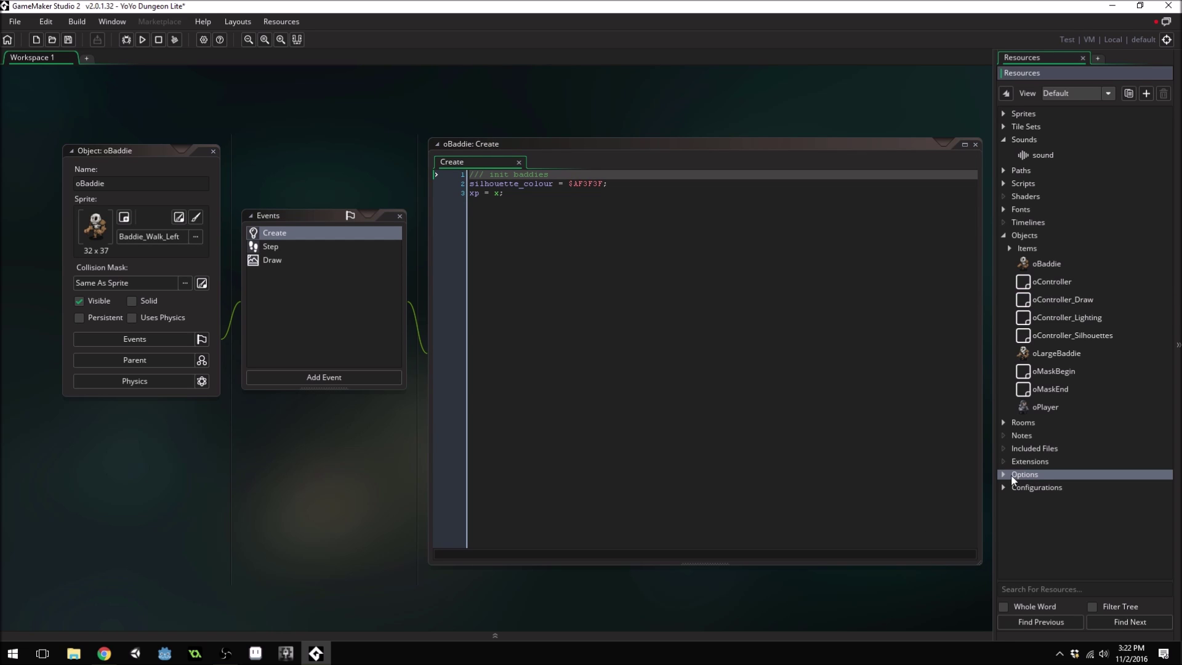
pyautogui.doubleClick(1024, 475)
pyautogui.doubleClick(1040, 489)
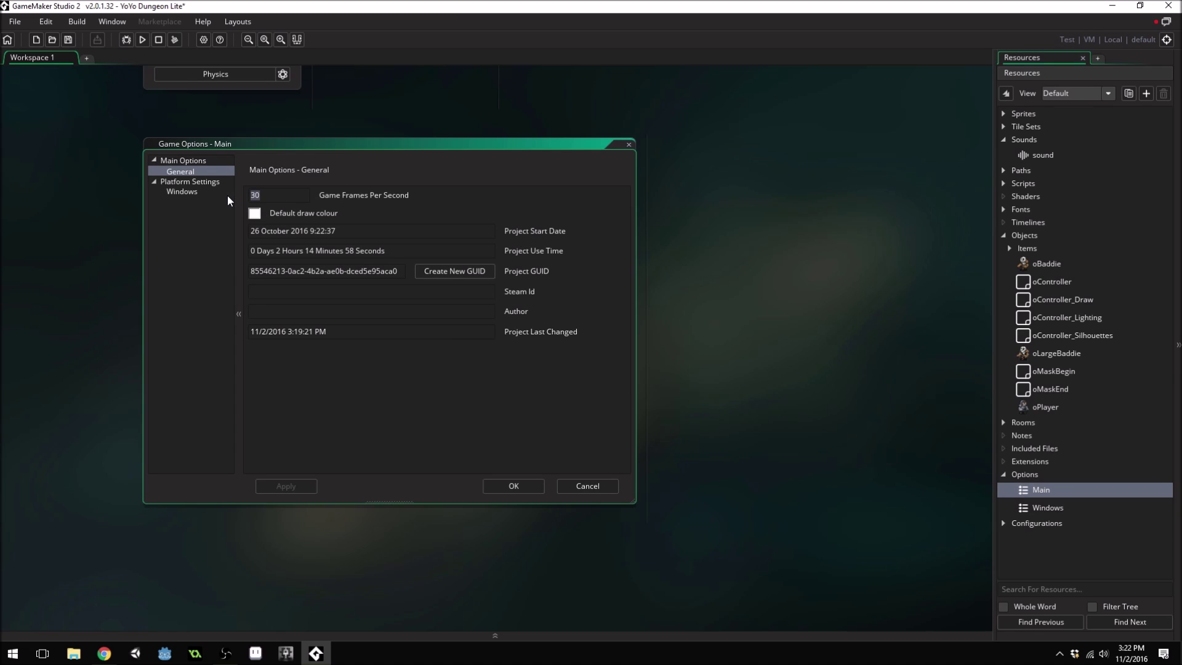
pyautogui.click(255, 215)
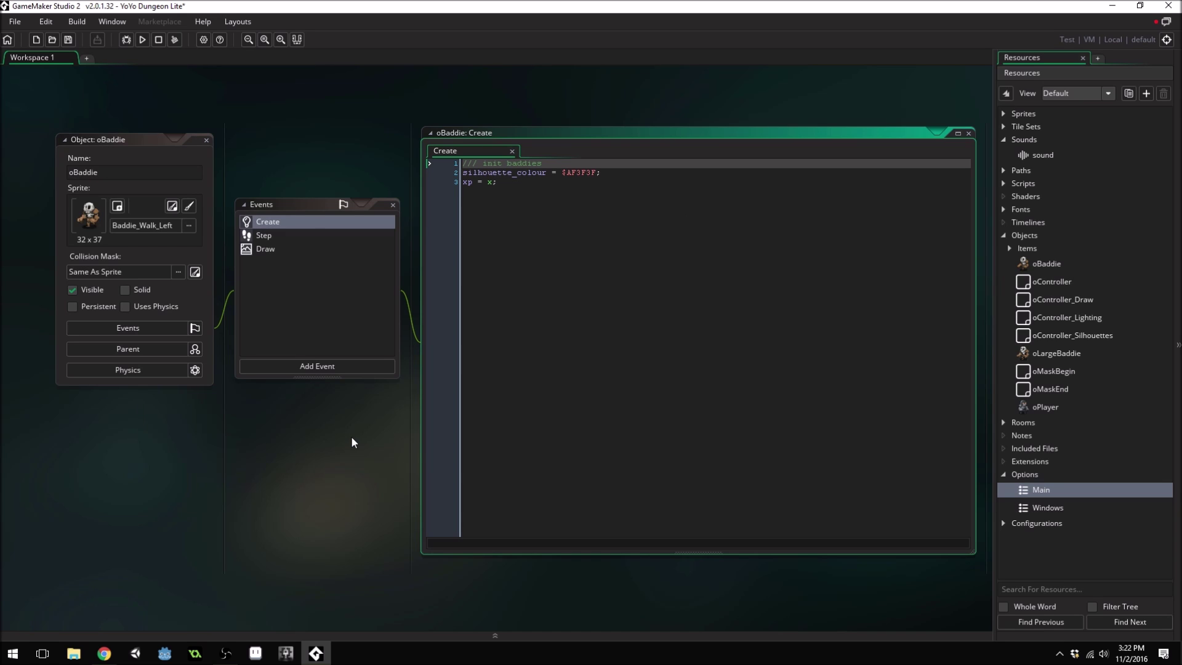
pyautogui.moveTo(352, 437); pyautogui.dragTo(272, 478, button='middle')
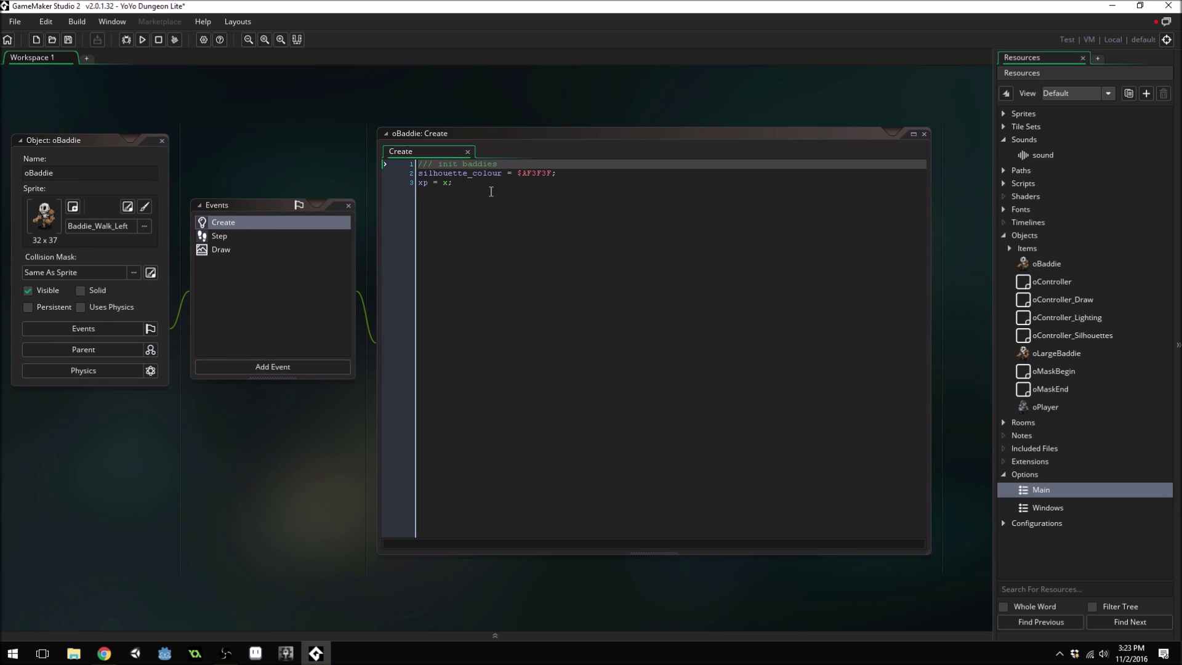
# Go to the end of xp = x; in Create, then open oBaddie's Step code
pyautogui.click(429, 183)
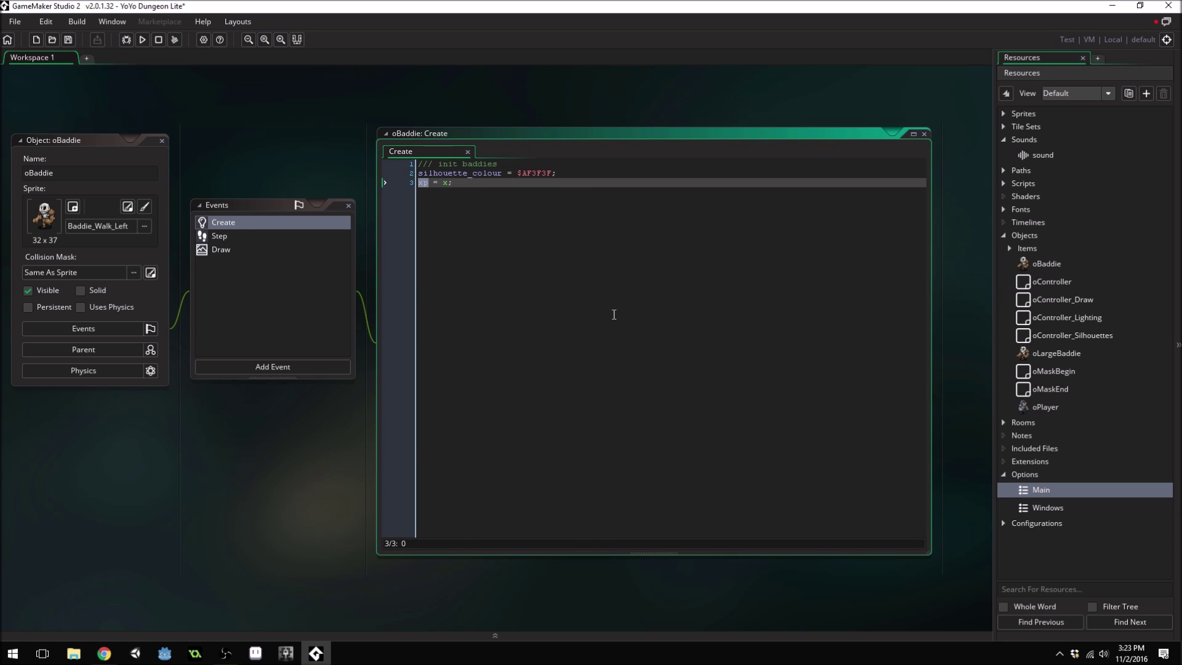
pyautogui.click(459, 210)
pyautogui.click(221, 237)
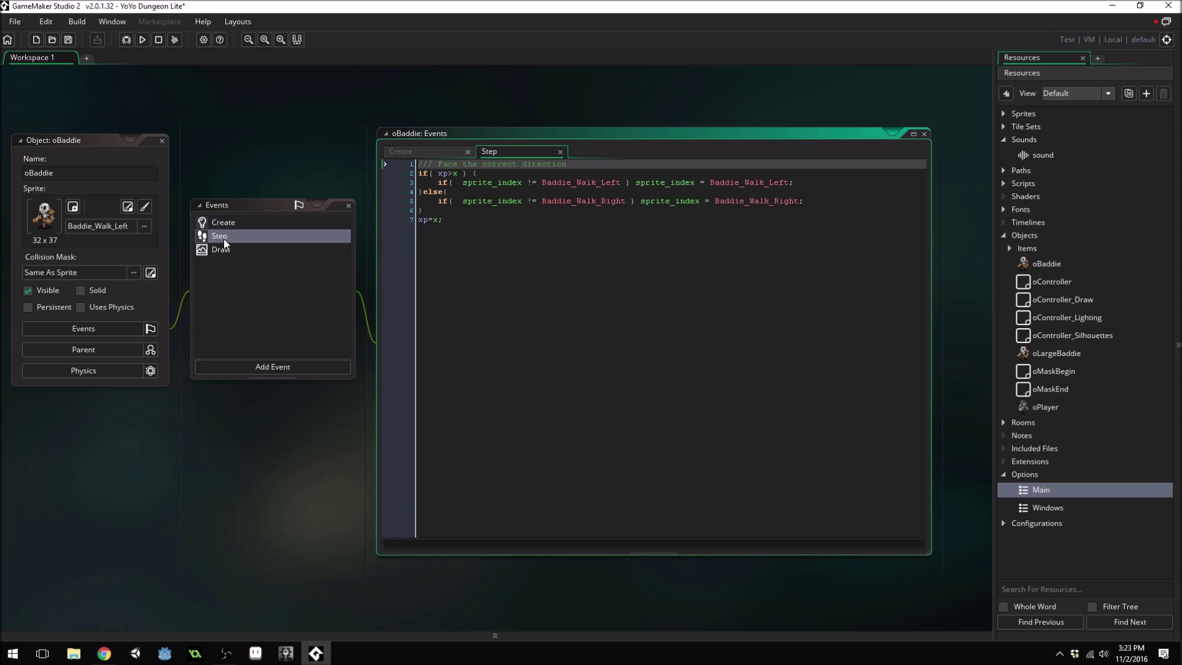
# Add and delete a trial x line after xp=x; in Step, leaving blank line 9
pyautogui.click(473, 223)
pyautogui.press('Return')
pyautogui.press('Return')
pyautogui.write('xp')
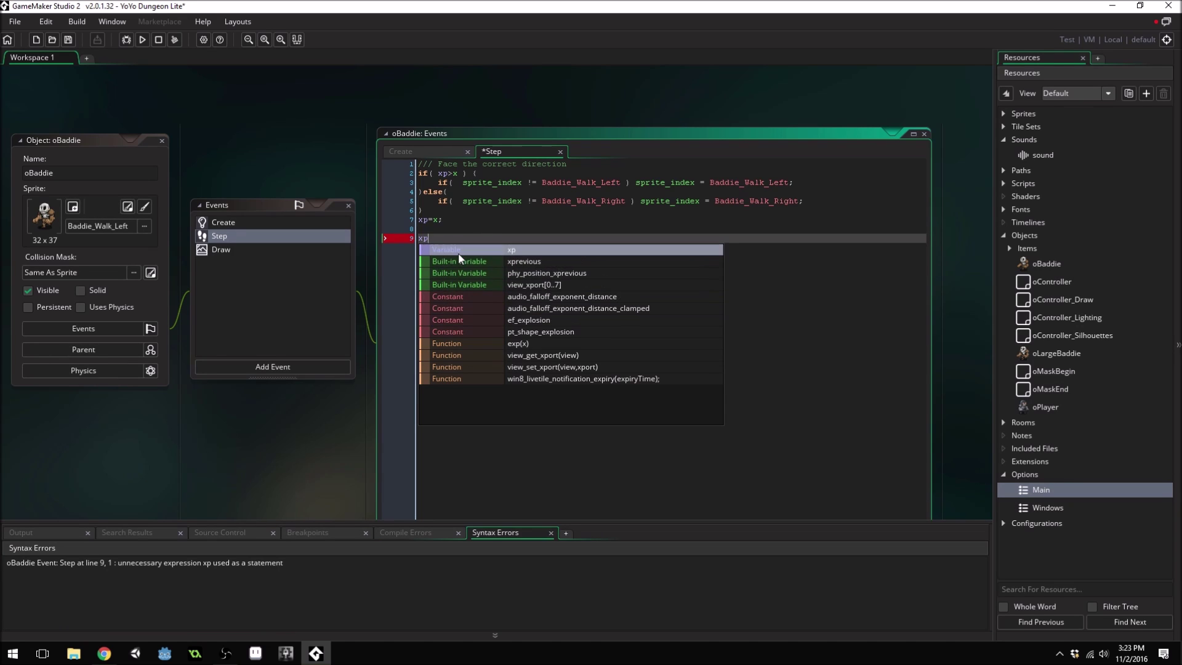
pyautogui.press('Escape')
pyautogui.press('Up')
pyautogui.press('Up')
pyautogui.click(447, 241)
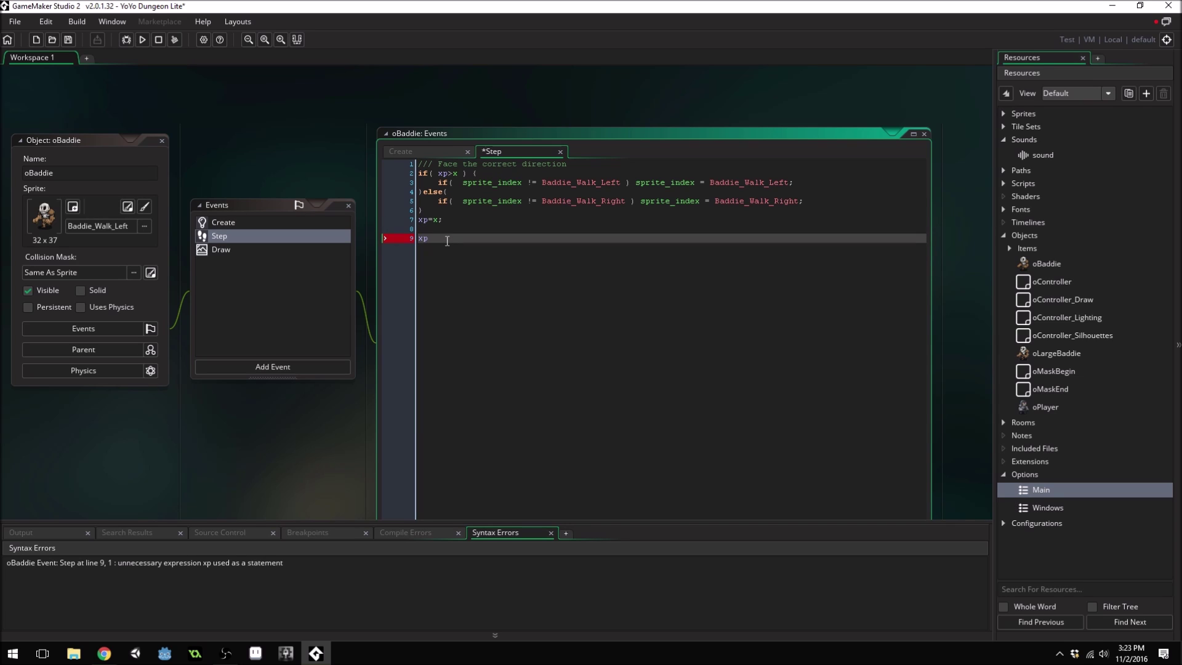
pyautogui.press('BackSpace')
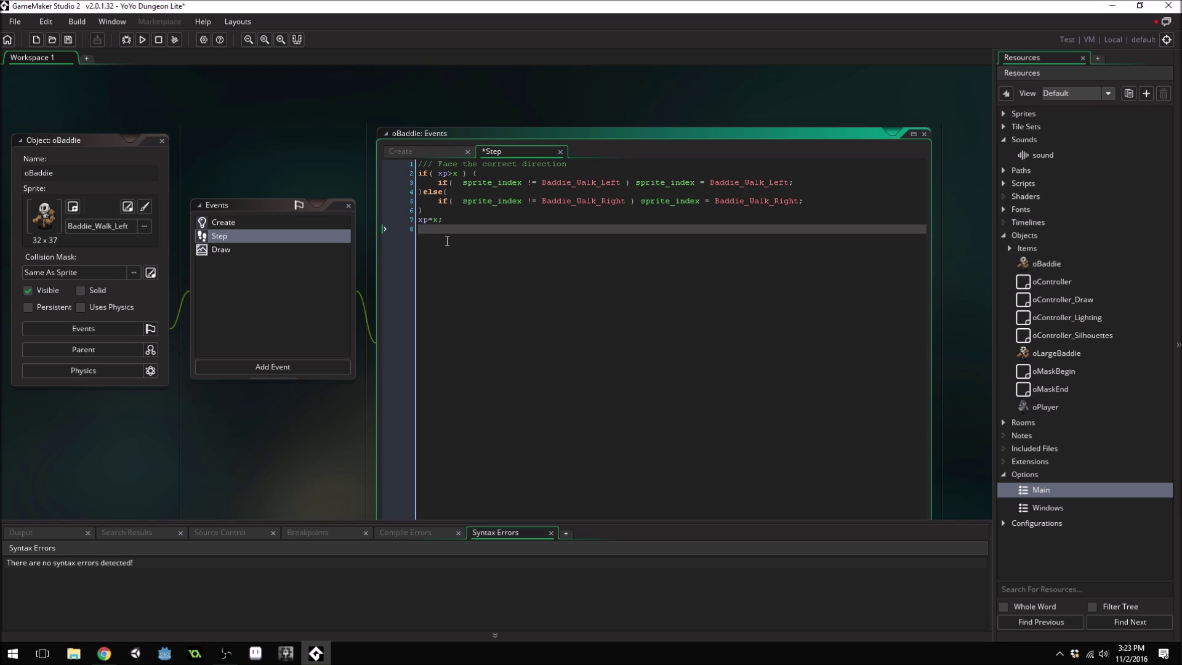
pyautogui.press('Return')
# Type var test = 0; in Step, try its autocomplete, then select the line
pyautogui.write('va')
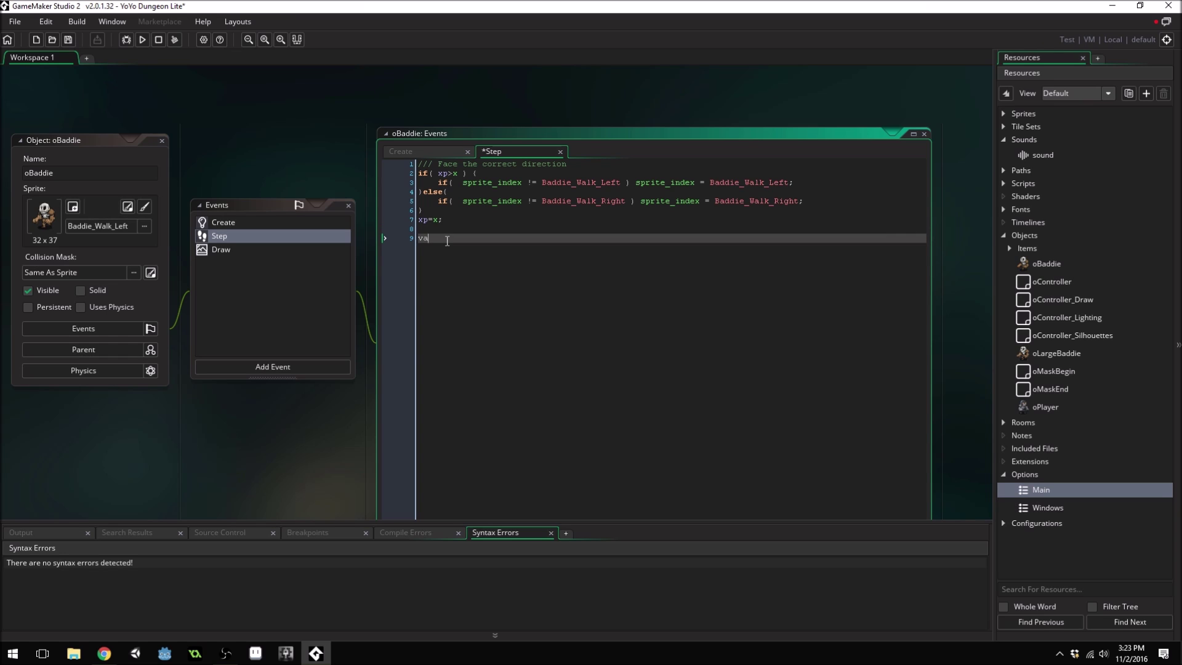
pyautogui.write('r test')
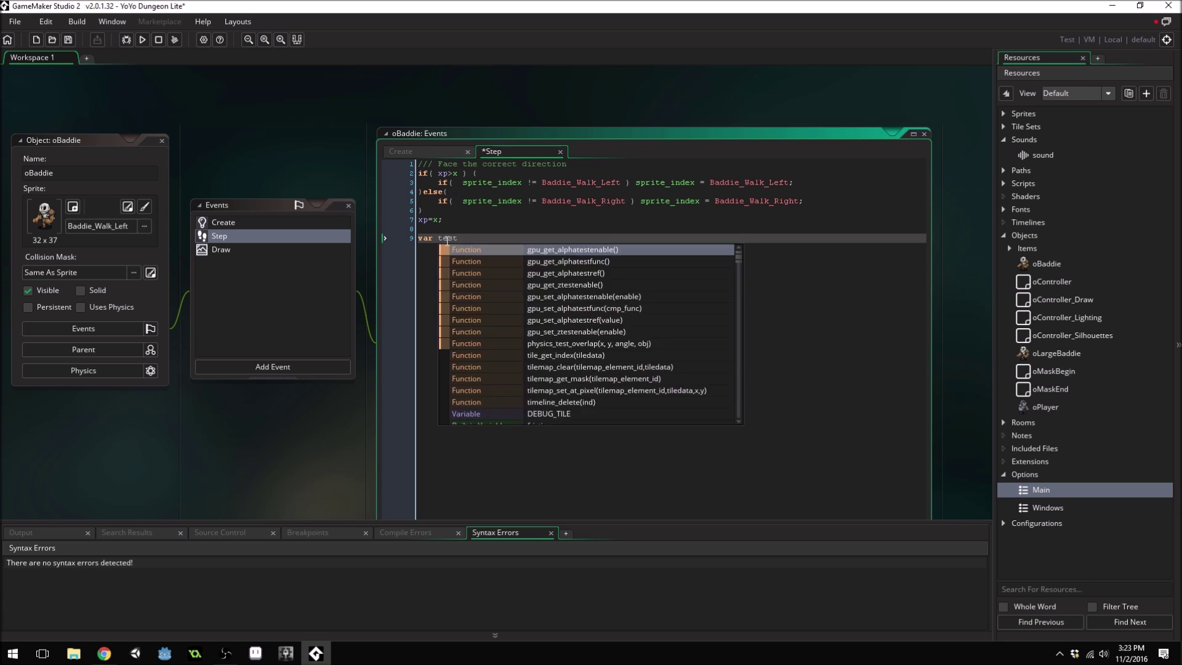
pyautogui.write(' = 0;')
pyautogui.press('Return')
pyautogui.press('Return')
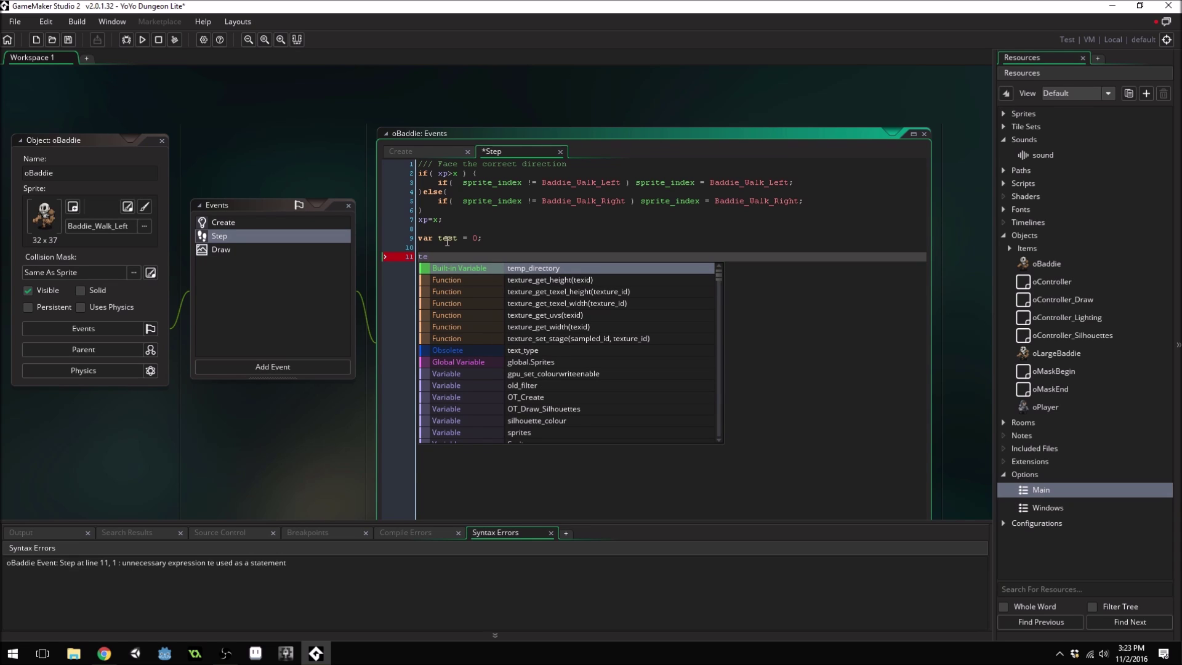
pyautogui.write('s')
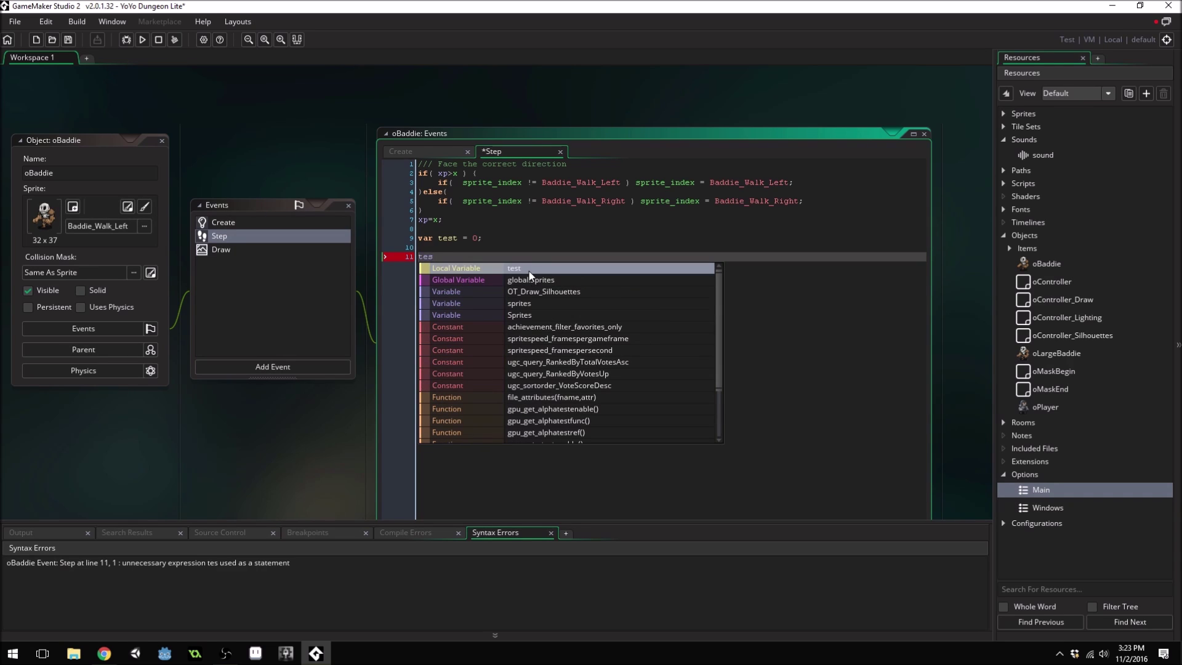
pyautogui.press('BackSpace')
pyautogui.press('BackSpace')
pyautogui.press('BackSpace')
pyautogui.press('BackSpace')
pyautogui.press('BackSpace')
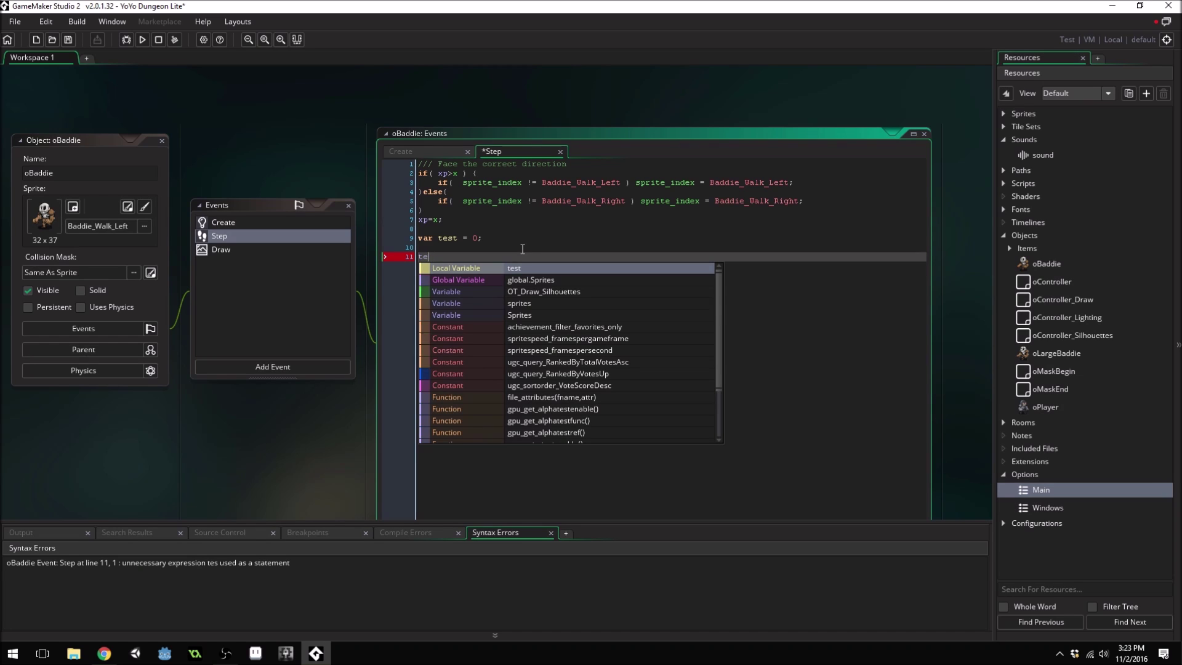
pyautogui.moveTo(492, 239); pyautogui.dragTo(416, 240)
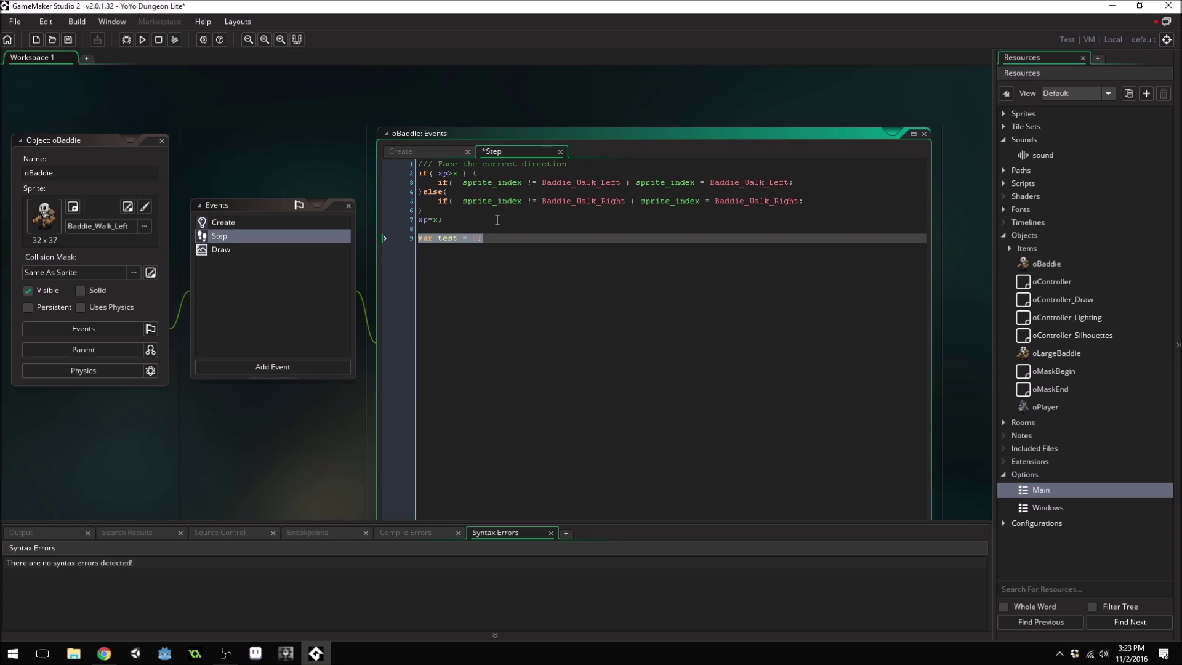
# Add and delete a trial line after xp = x; in Create, then return to Step
pyautogui.click(413, 153)
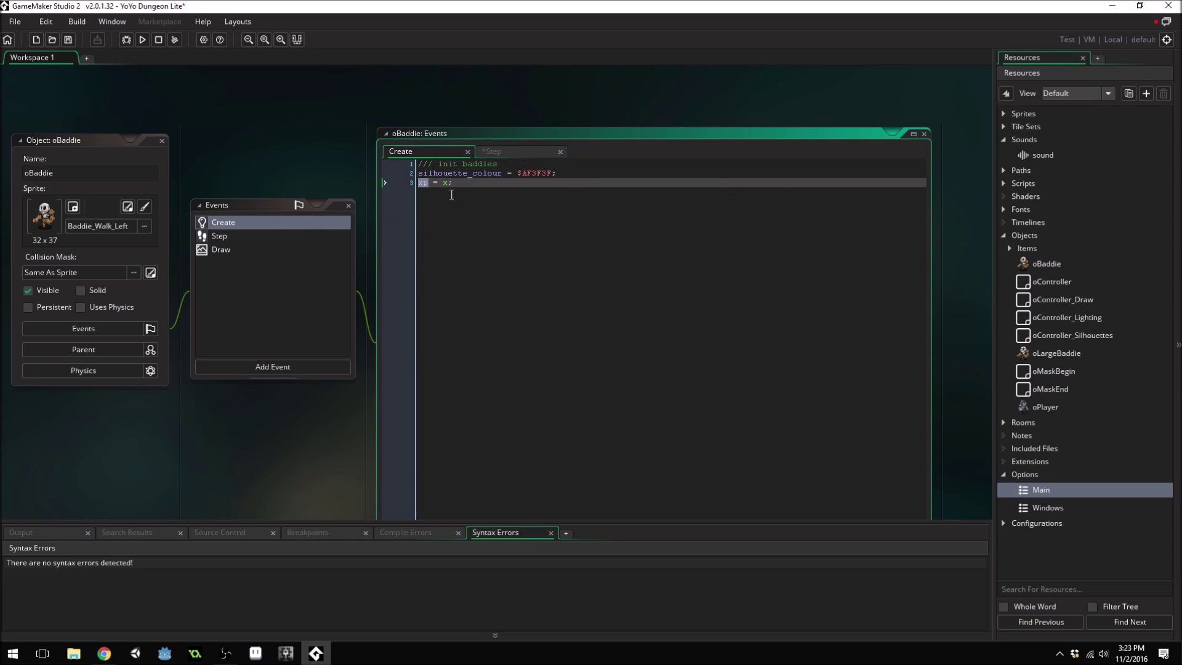
pyautogui.click(493, 152)
pyautogui.click(415, 153)
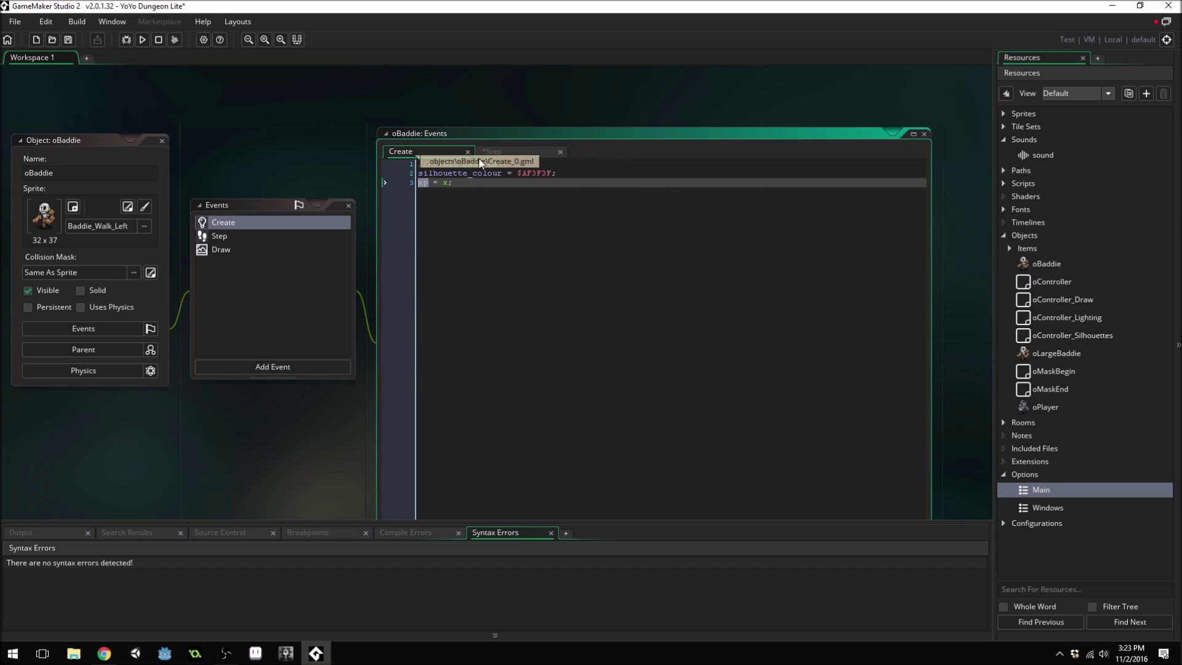
pyautogui.click(514, 152)
pyautogui.click(425, 152)
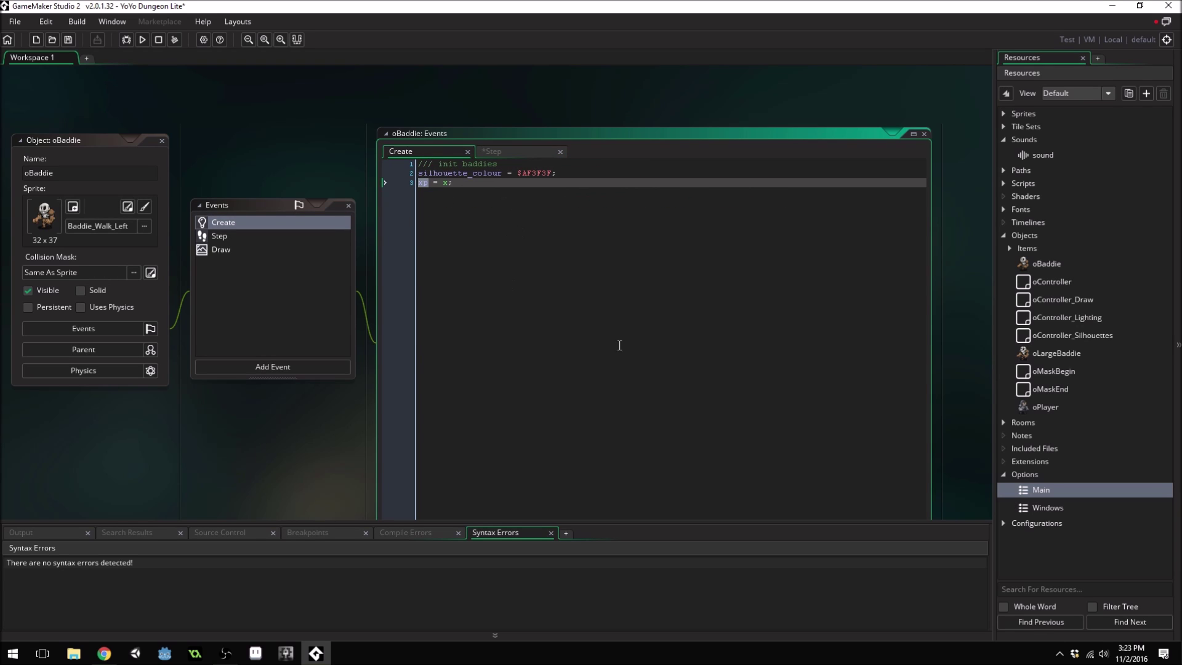
pyautogui.click(478, 187)
pyautogui.press('Return')
pyautogui.press('Return')
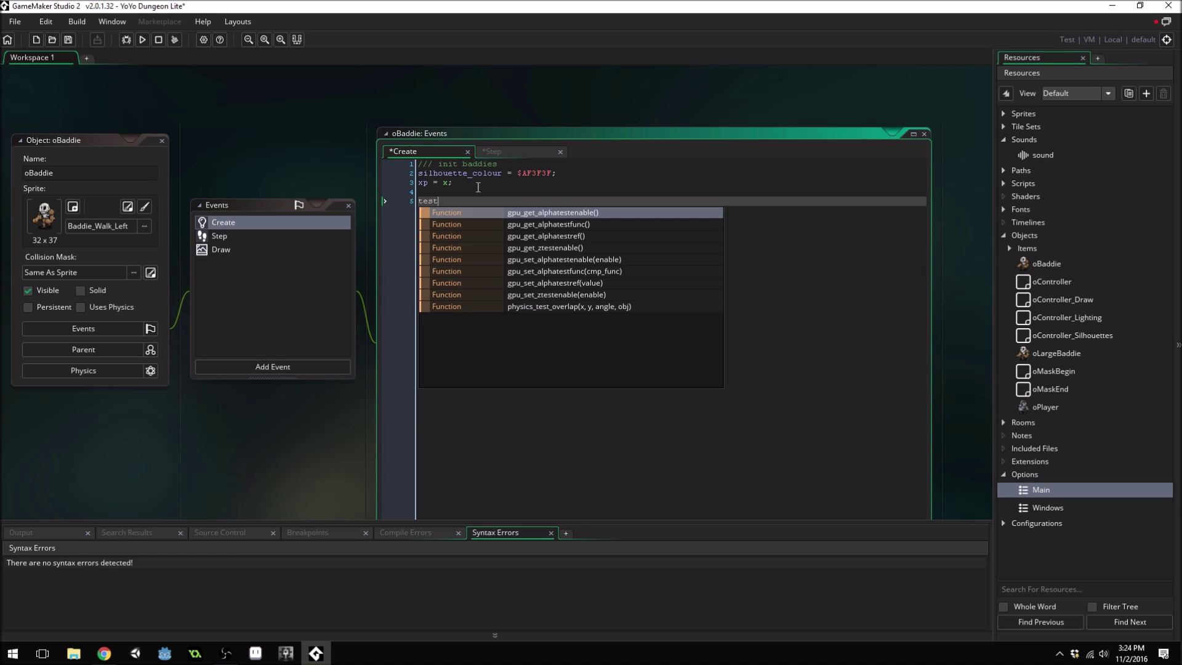
pyautogui.press('BackSpace')
pyautogui.press('BackSpace')
pyautogui.press('BackSpace')
pyautogui.press('BackSpace')
pyautogui.press('BackSpace')
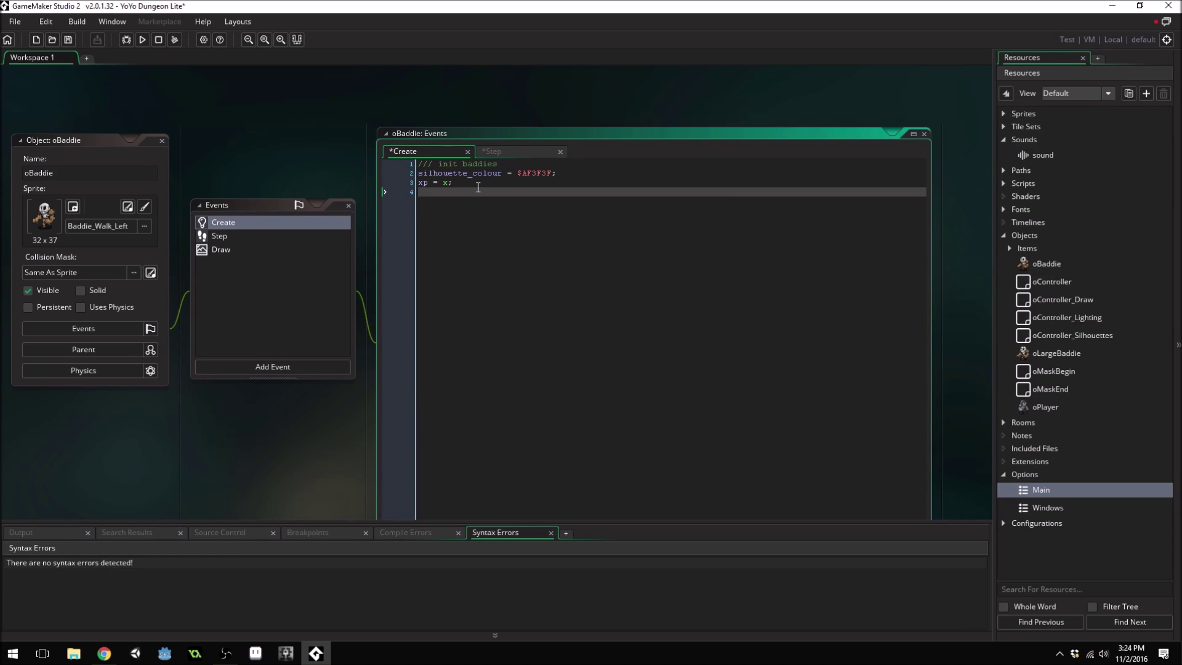
pyautogui.click(501, 152)
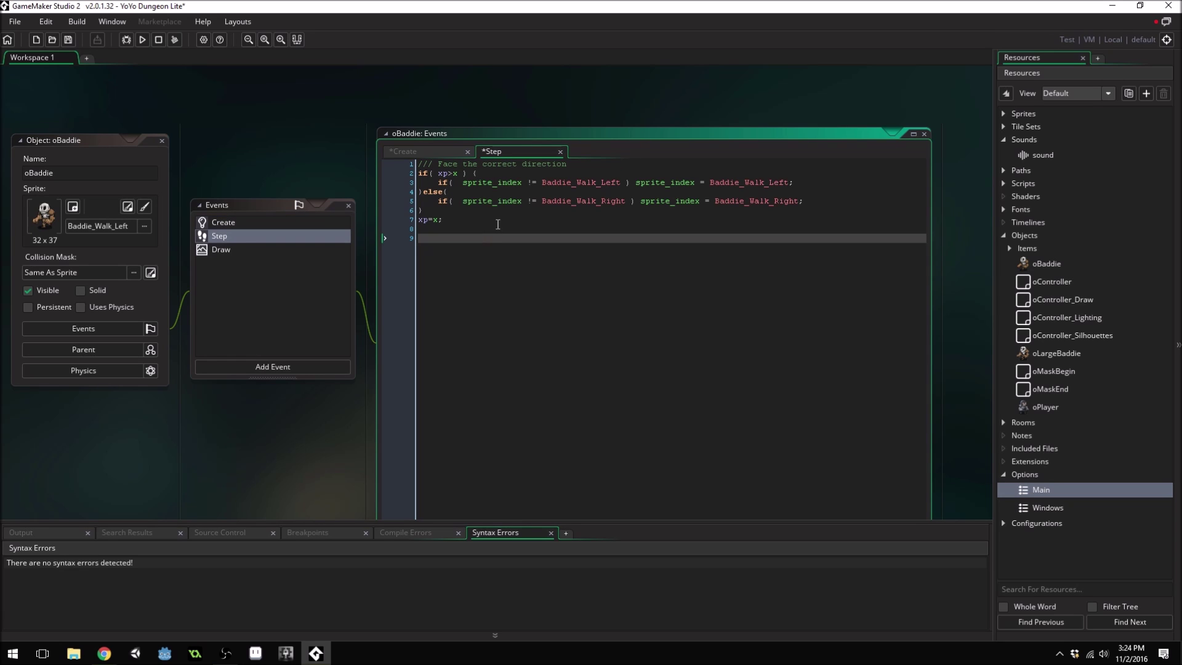
# Browse autocomplete for instance, undo back to xp=x;, and bring up the Convert to D&D menu
pyautogui.write('instance')
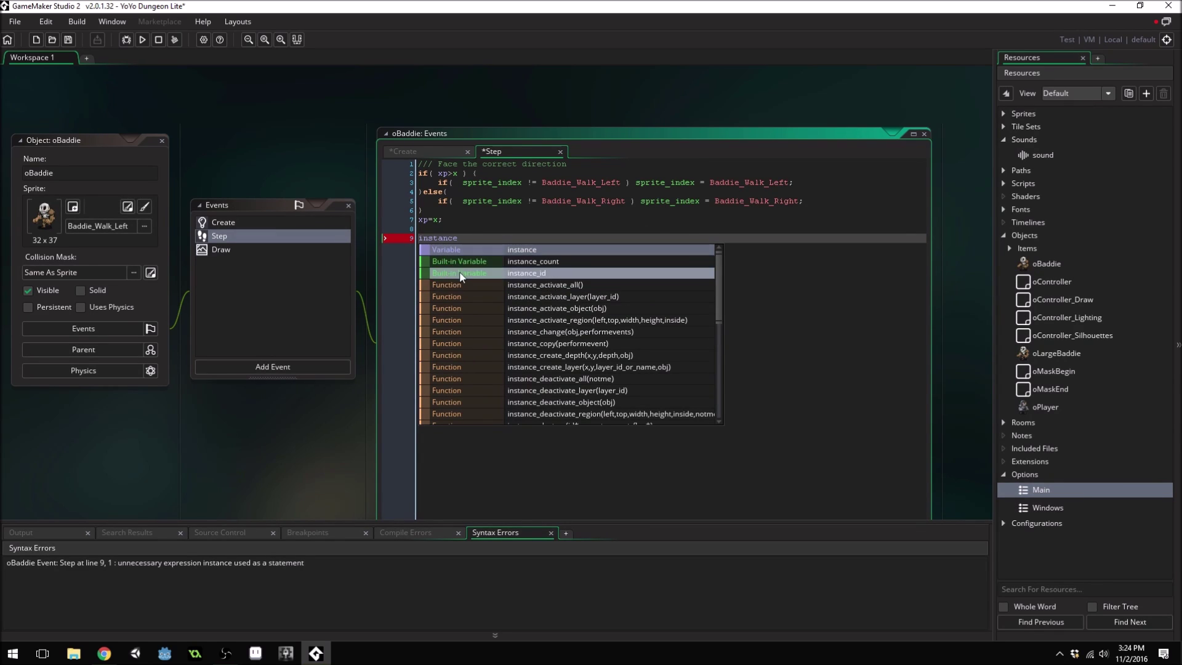
pyautogui.scroll(-7, 559, 319)
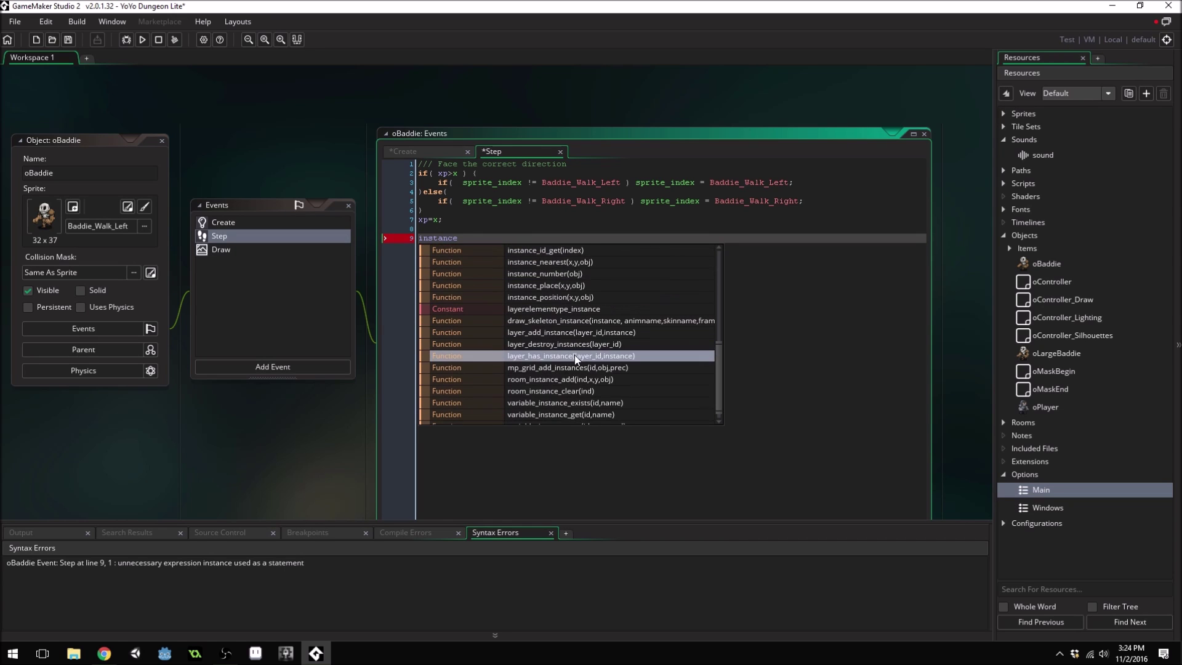
pyautogui.scroll(8, 485, 307)
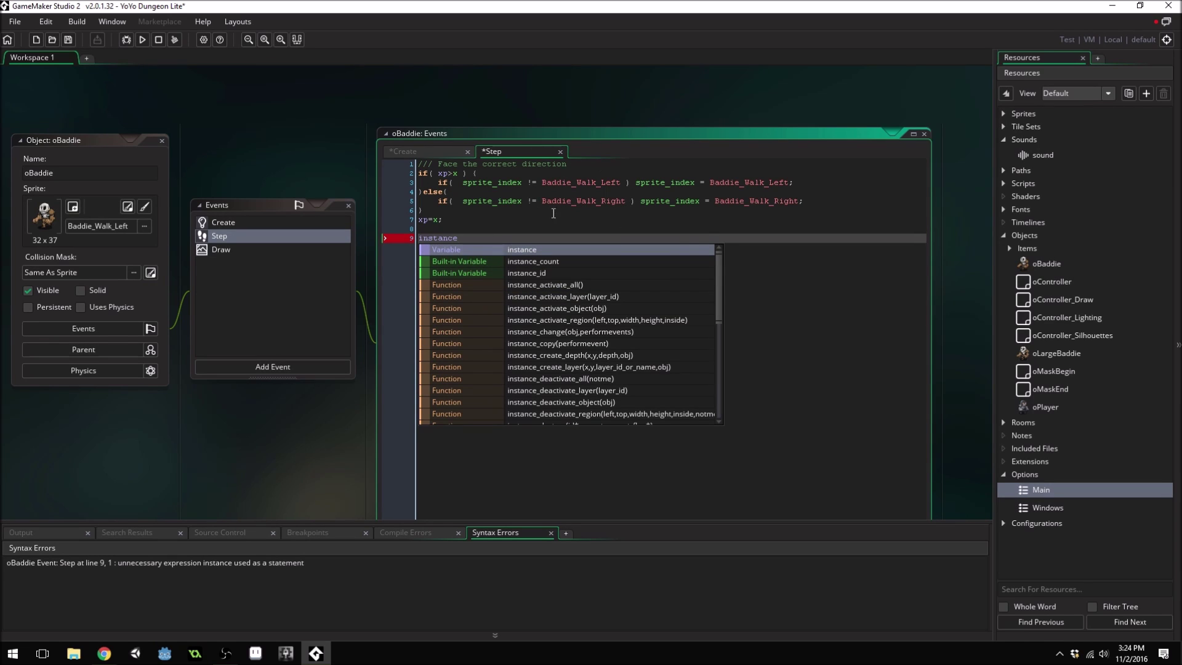
pyautogui.hotkey('ctrl', 'z')
pyautogui.rightClick(516, 239)
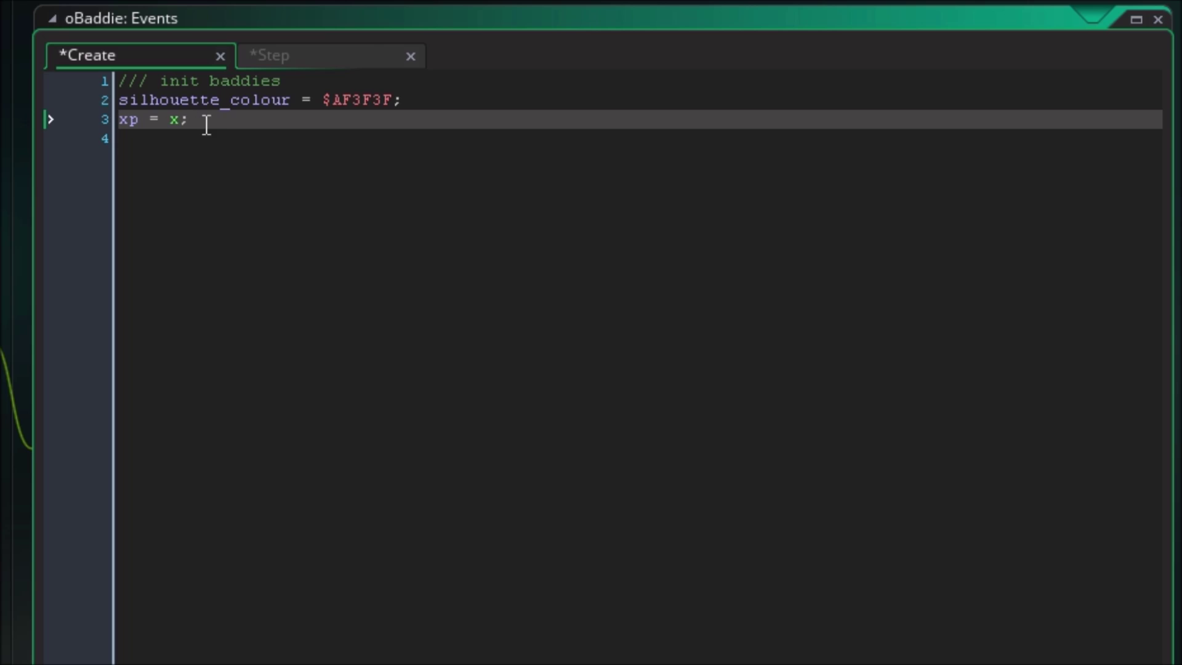
# Add a #macro WIDTH 5 line to Create and check that WID autocompletes
pyautogui.press('Return')
pyautogui.press('Return')
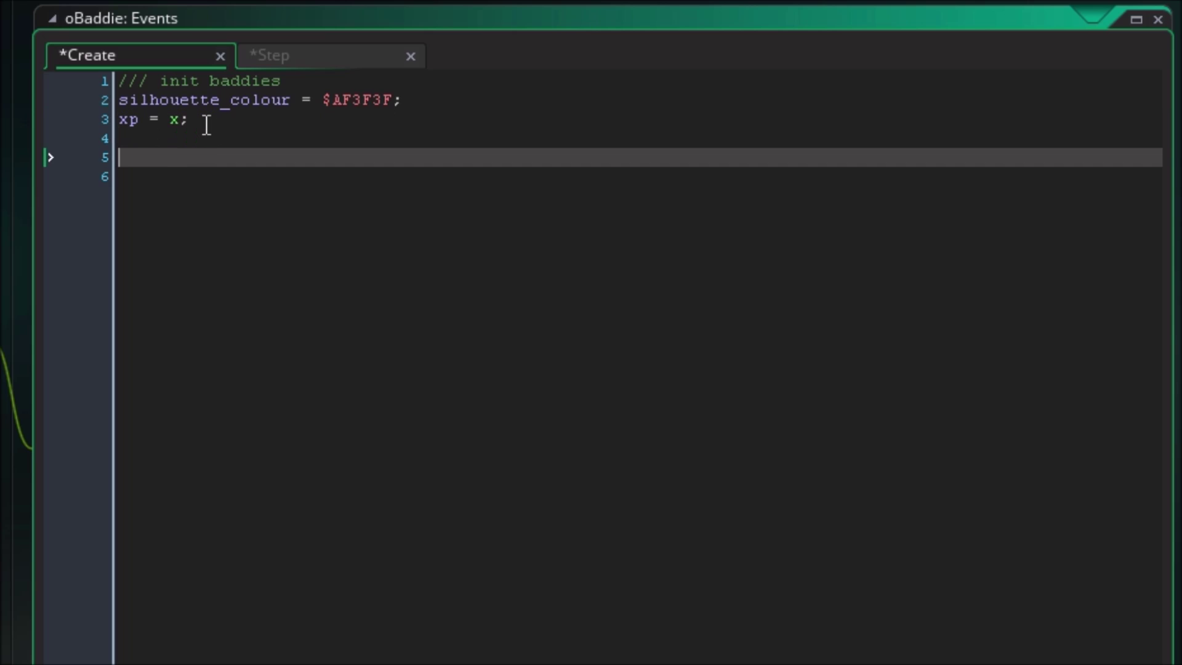
pyautogui.write('#macro WIDTH 5')
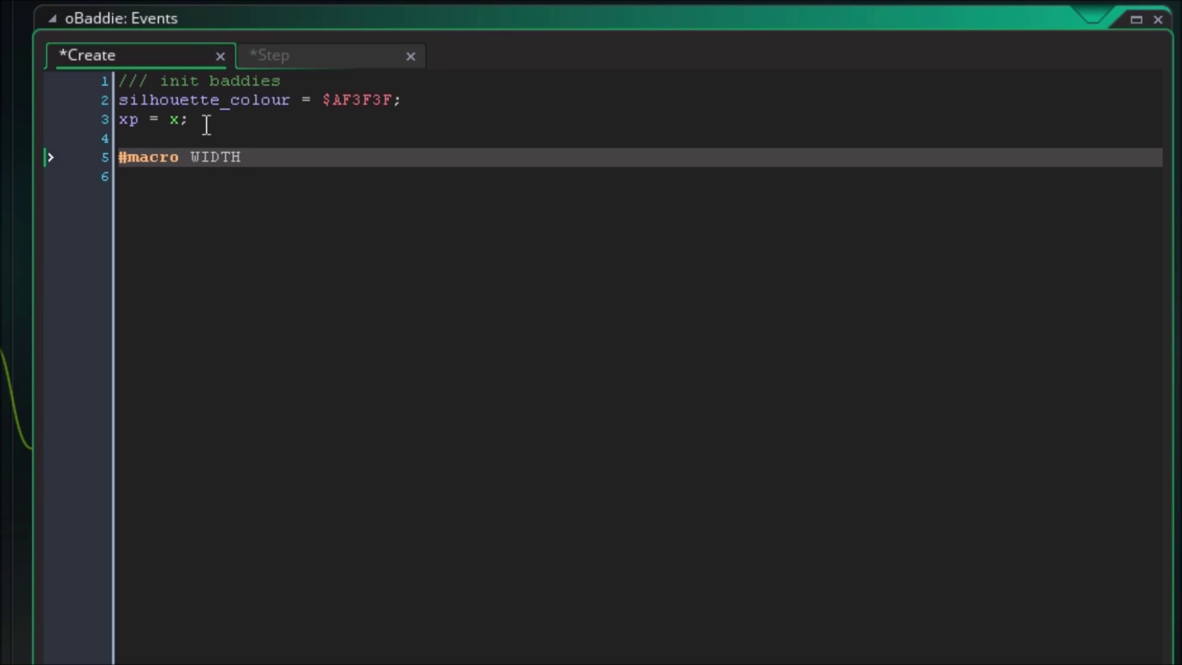
pyautogui.press('Return')
pyautogui.press('Return')
pyautogui.write('WID')
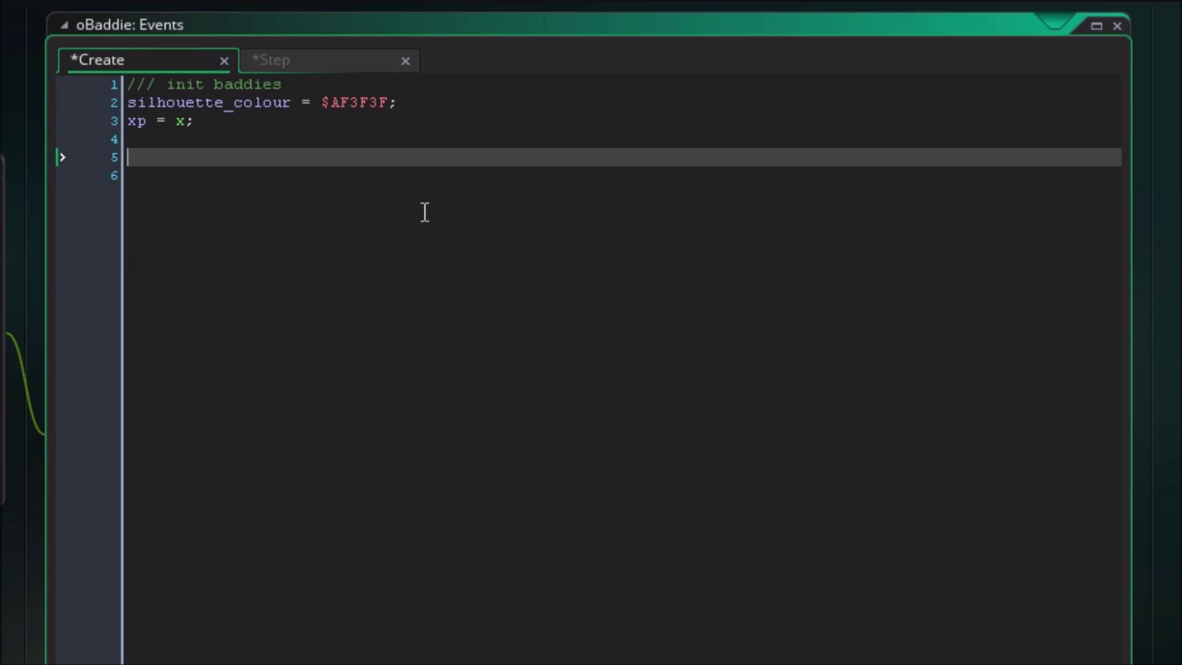
# Enter var test = (x > 0) ? true : false;, inserting the missing ? before true
pyautogui.write('var test = (x ')
pyautogui.write('> 0) ? true : fa')
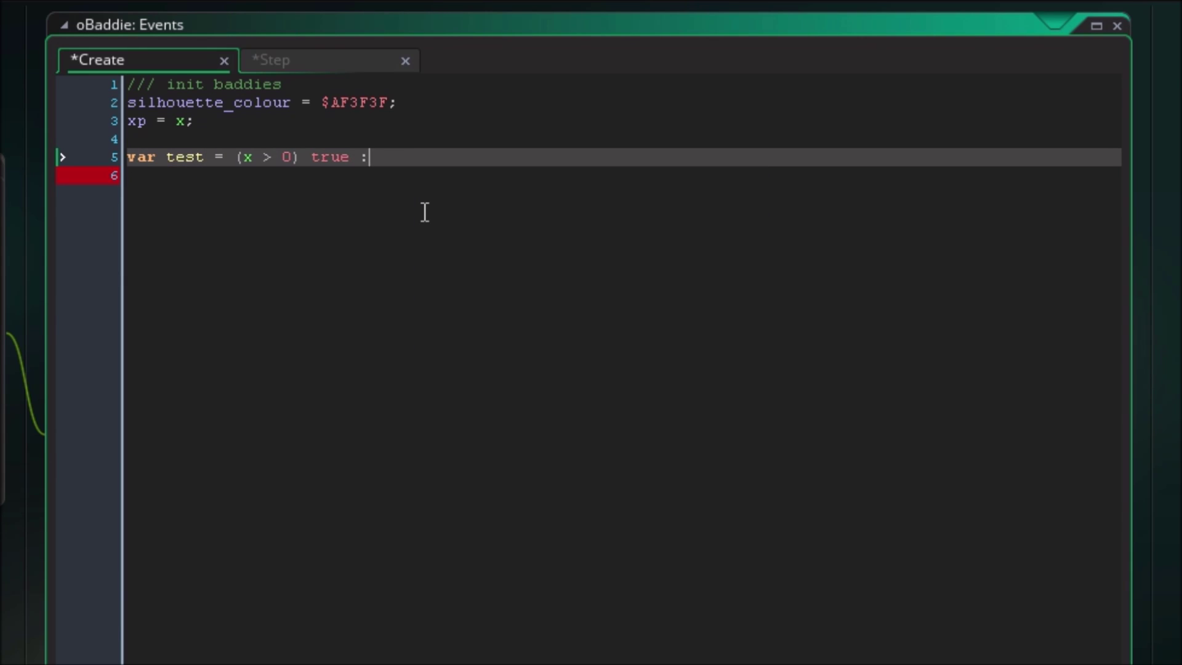
pyautogui.write('lse;')
pyautogui.press('Up')
pyautogui.press('Up')
pyautogui.click(311, 157)
pyautogui.write('?')
pyautogui.click(443, 313)
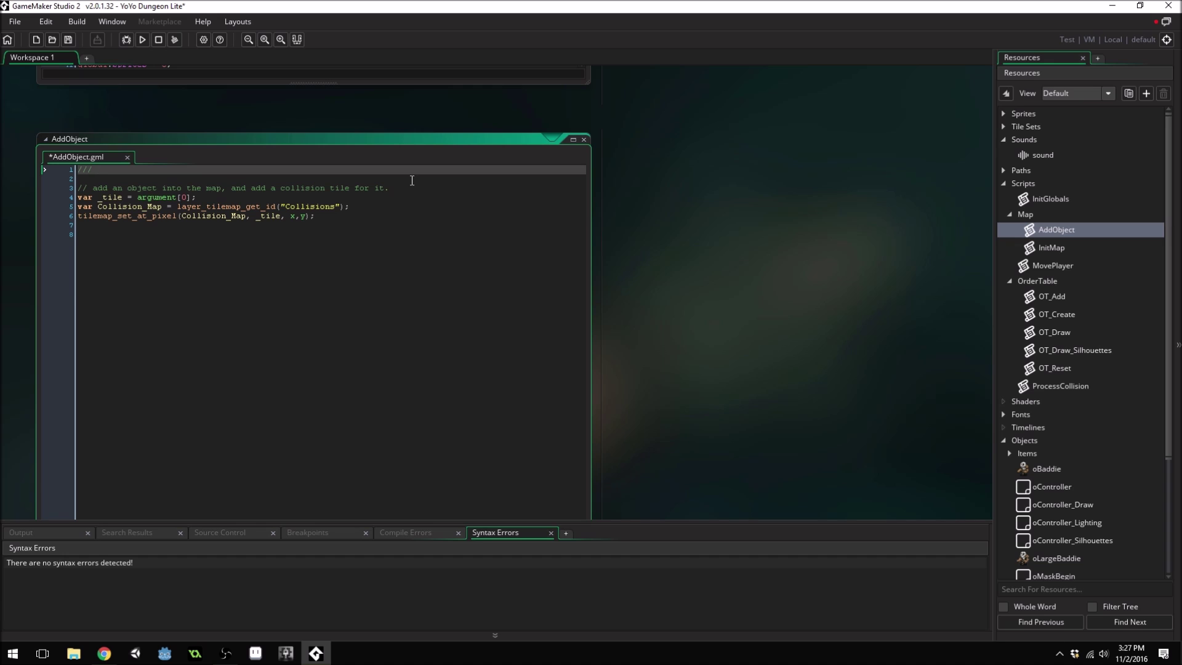
pyautogui.write('@description')
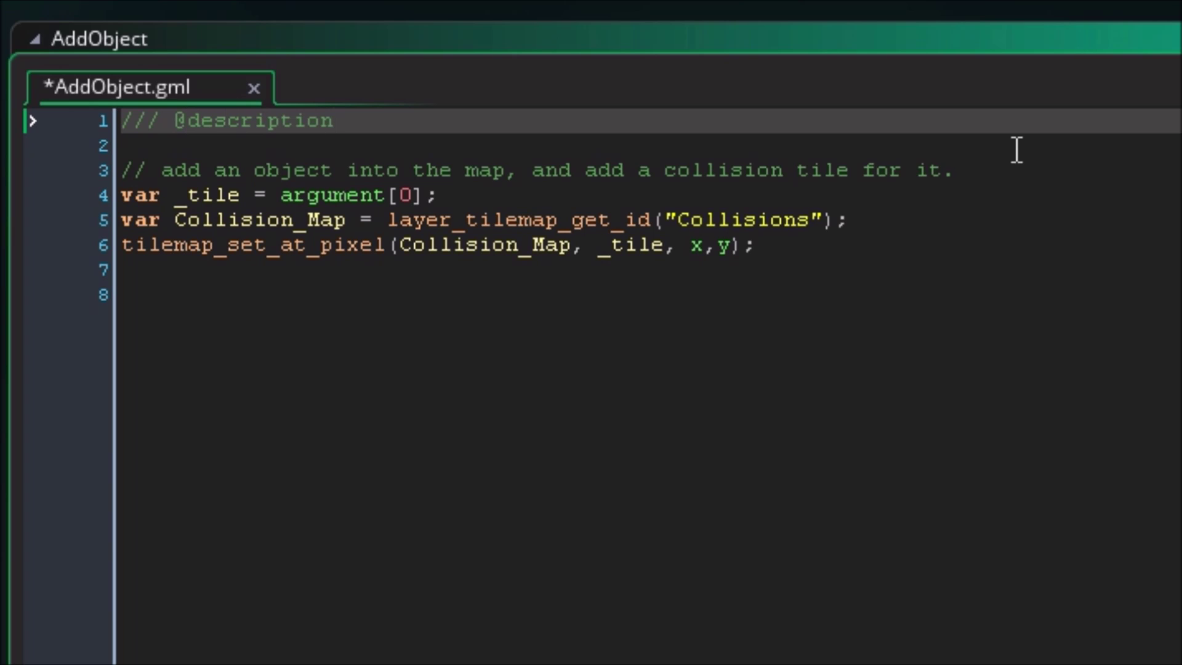
pyautogui.write(' This is a small description')
pyautogui.press('Return')
pyautogui.write('@param')
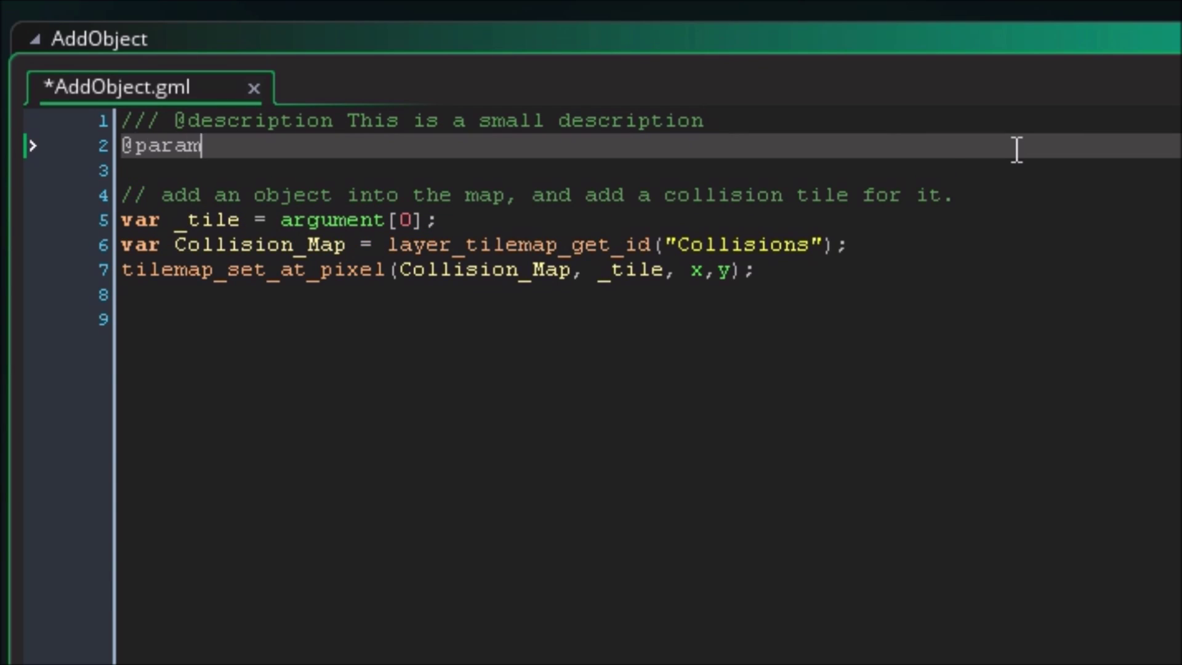
pyautogui.press('BackSpace')
pyautogui.press('BackSpace')
pyautogui.press('BackSpace')
pyautogui.press('BackSpace')
pyautogui.press('BackSpace')
pyautogui.press('BackSpace')
pyautogui.write('/// @param')
pyautogui.write(' tile')
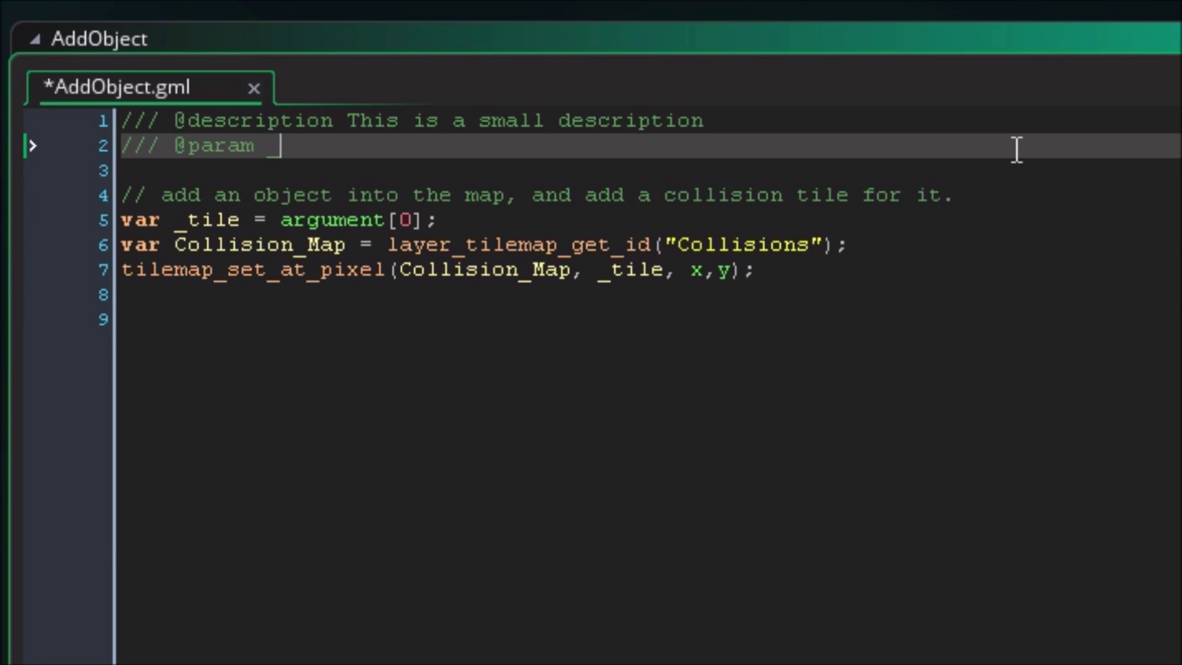
pyautogui.hotkey('ctrl', 'End')
pyautogui.write('AddObj')
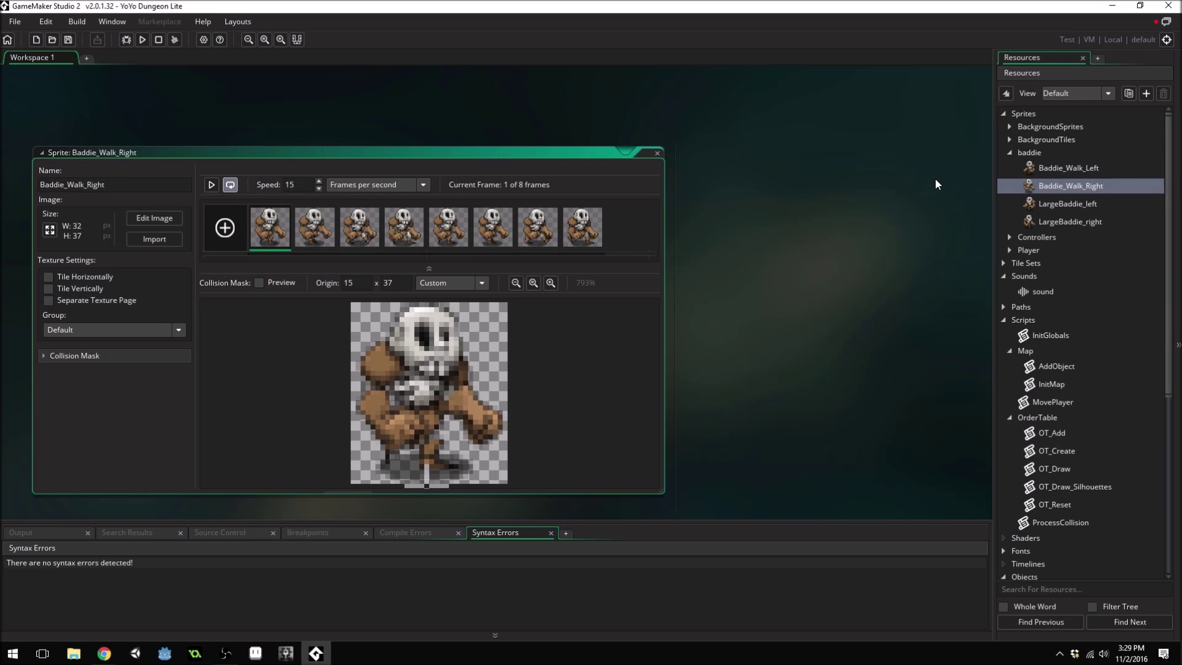
# Play the Baddie_Walk_Right preview, switch to ping-pong and back to loop, then open the frames in the image editor
pyautogui.click(212, 184)
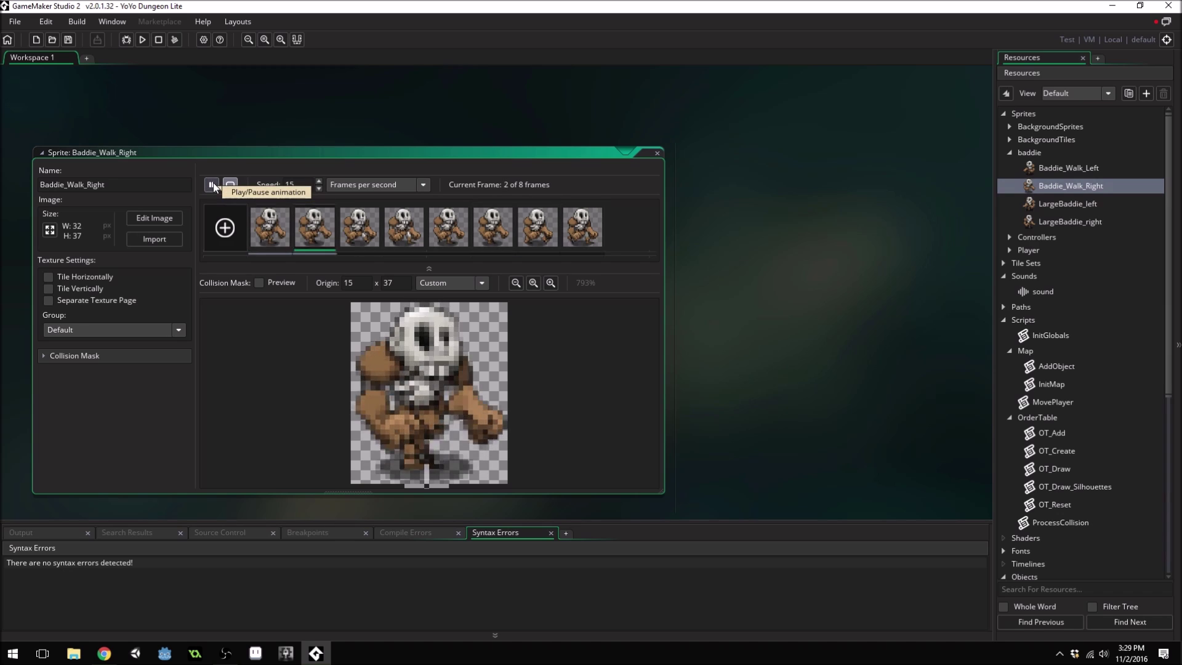
pyautogui.click(231, 189)
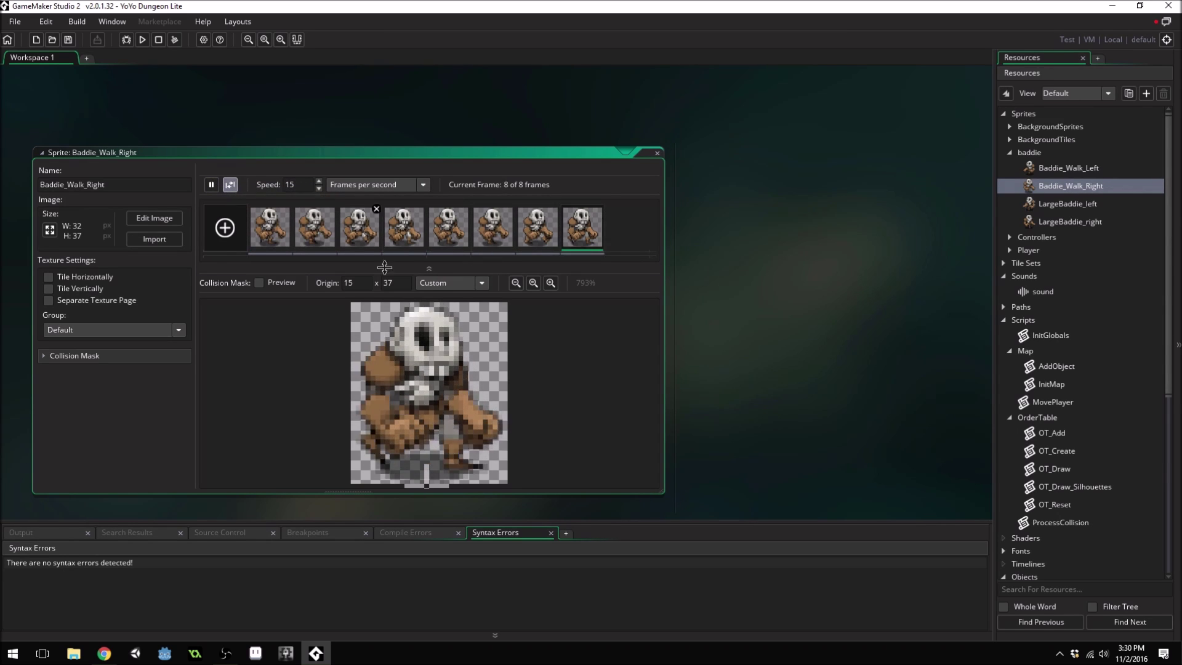
pyautogui.click(235, 190)
pyautogui.doubleClick(282, 222)
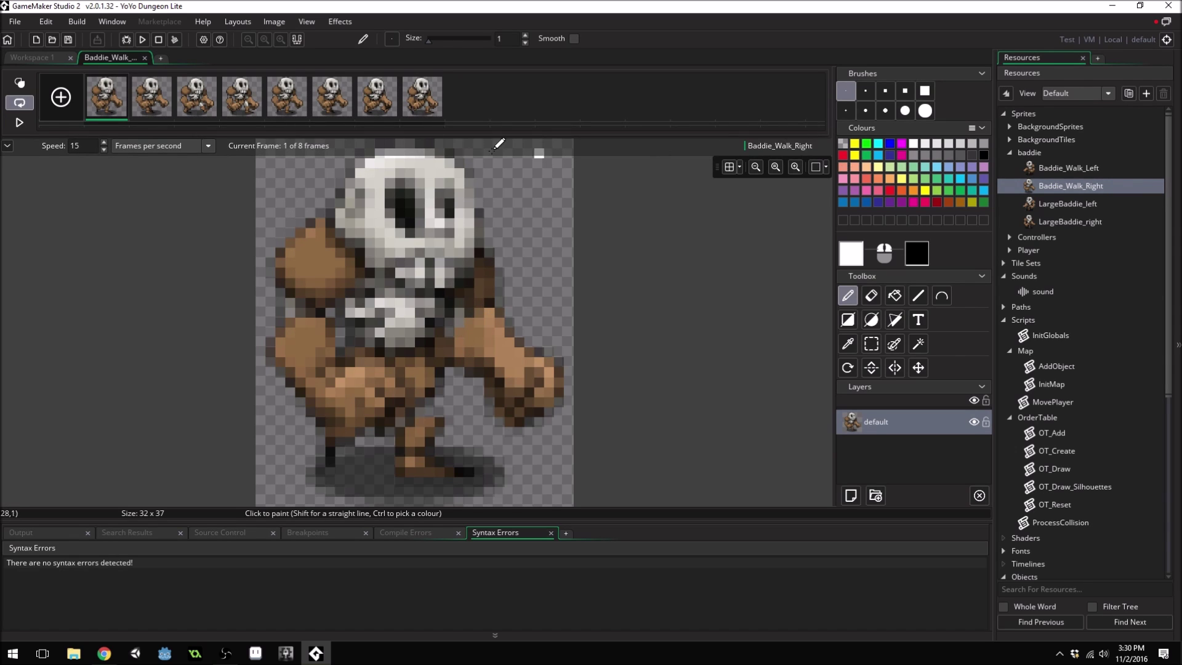
# Play the walk cycle inside the image editor and switch to the Curve tool
pyautogui.click(19, 122)
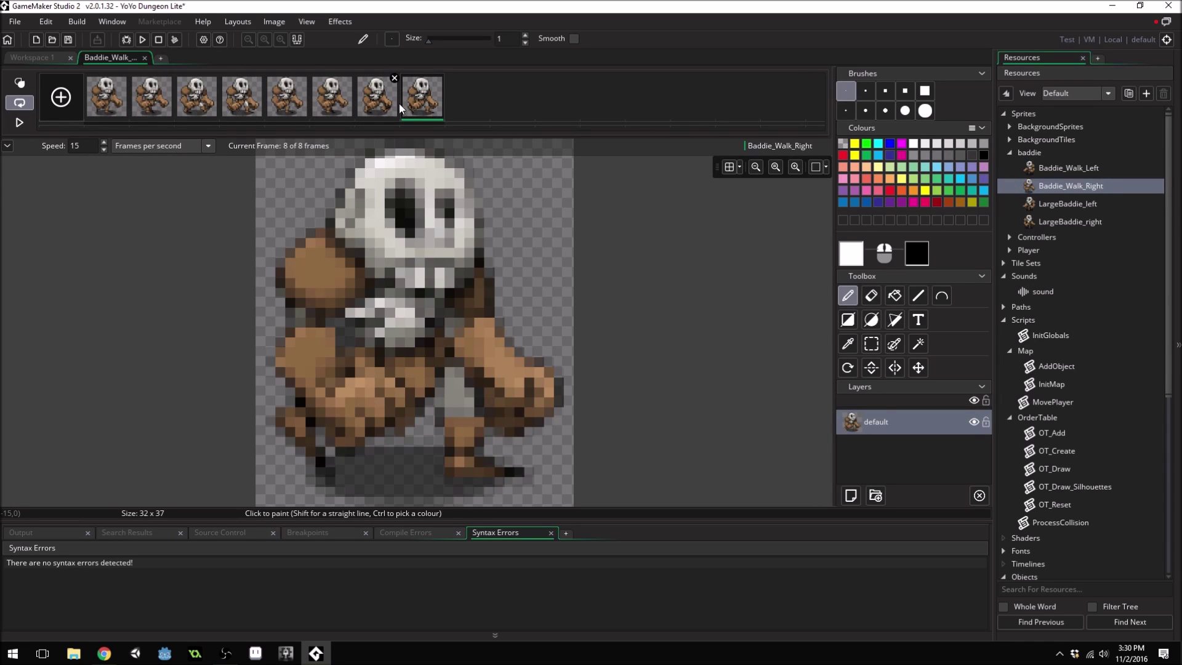
pyautogui.press('c')
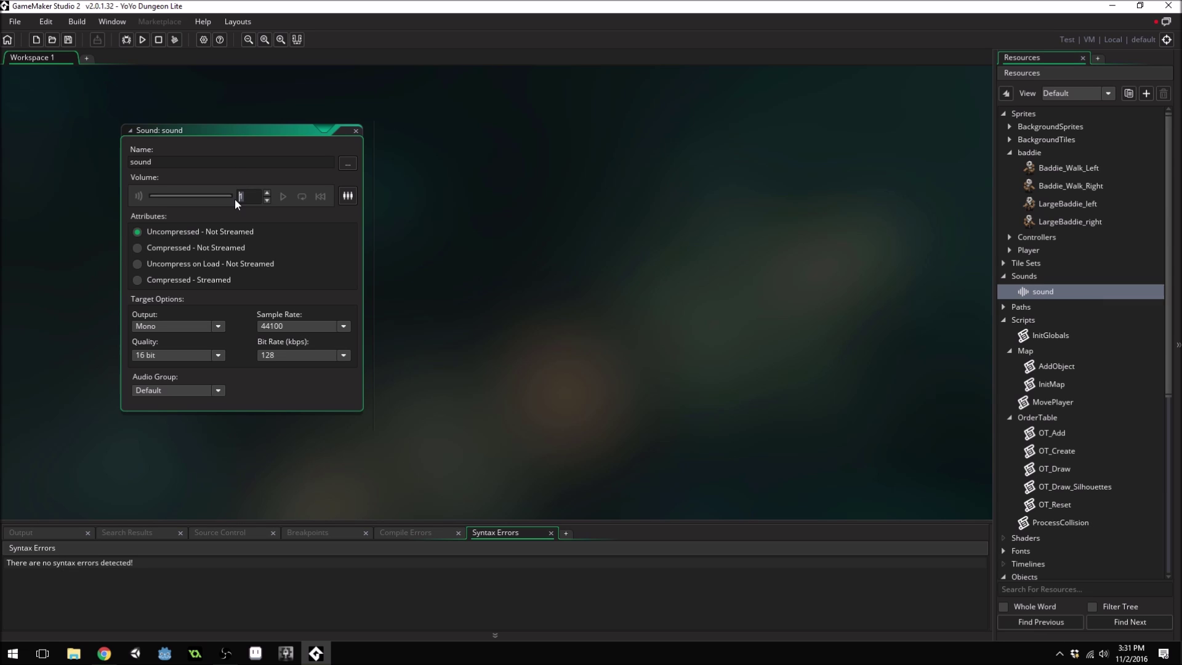
# Open the Sound Mixer from the sound resource's editor
pyautogui.scroll(1, 451, 252)
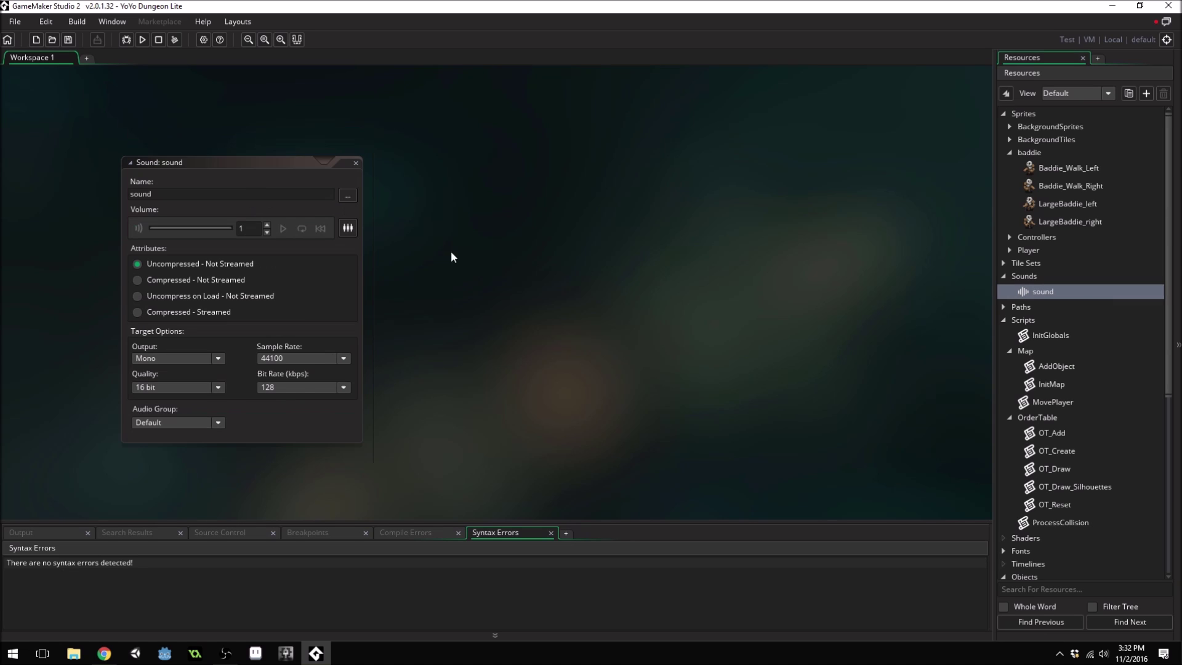
pyautogui.click(348, 227)
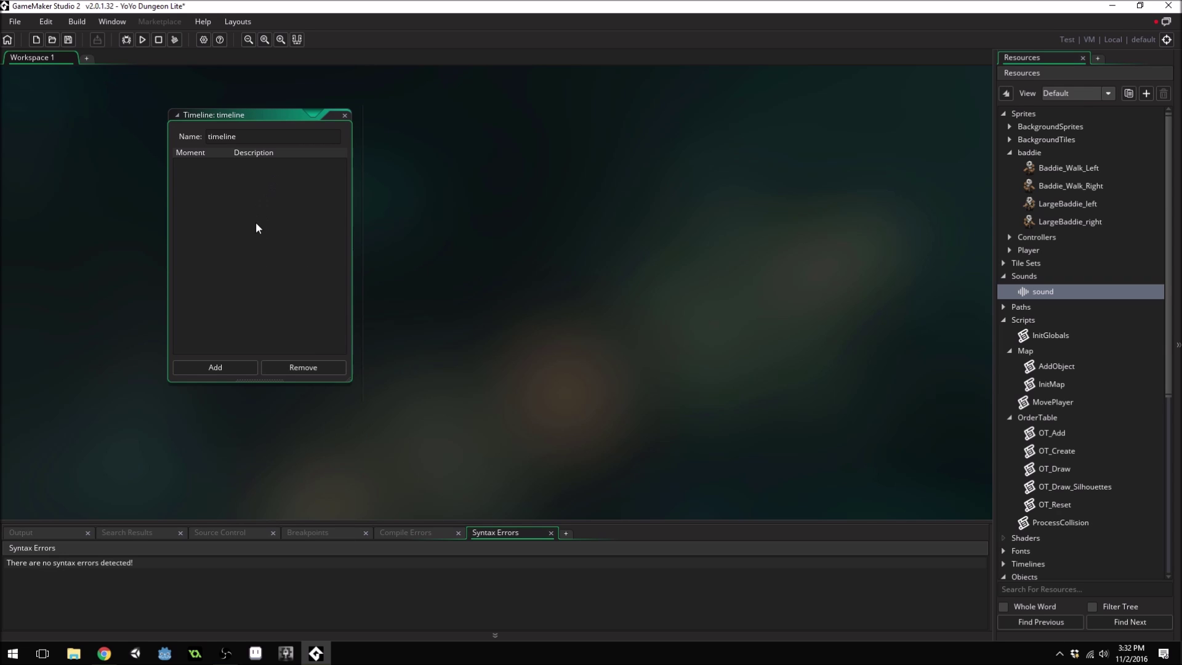
# Add moment 0 to the timeline, select it, and create a new tile set resource
pyautogui.click(231, 367)
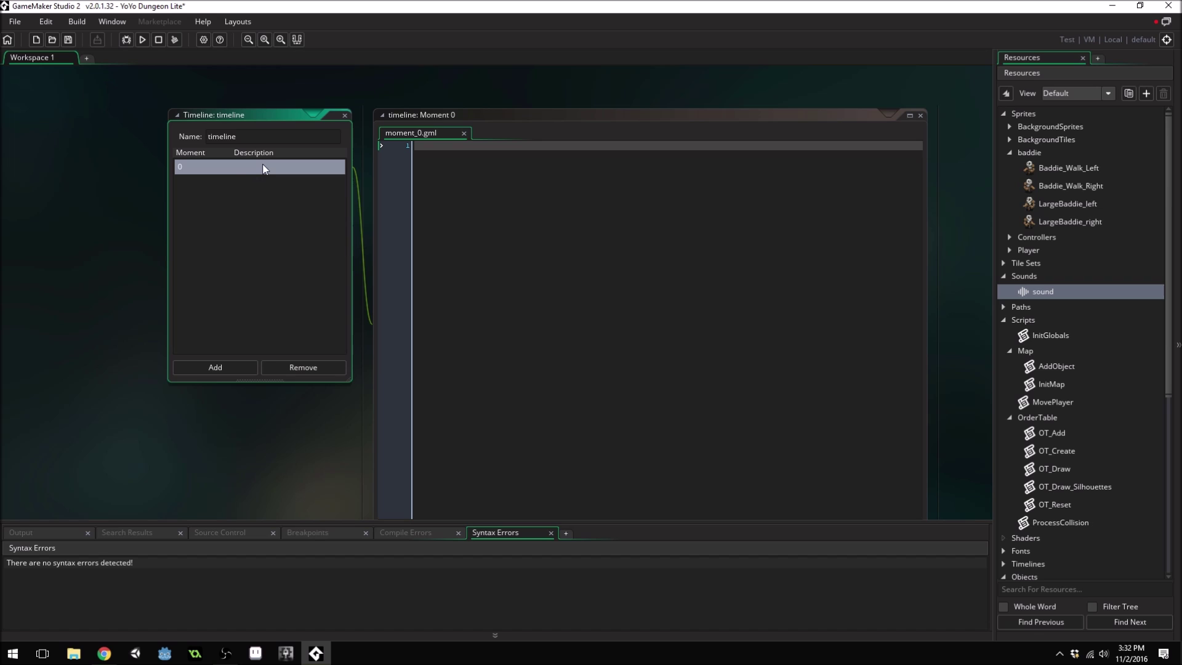
pyautogui.click(279, 169)
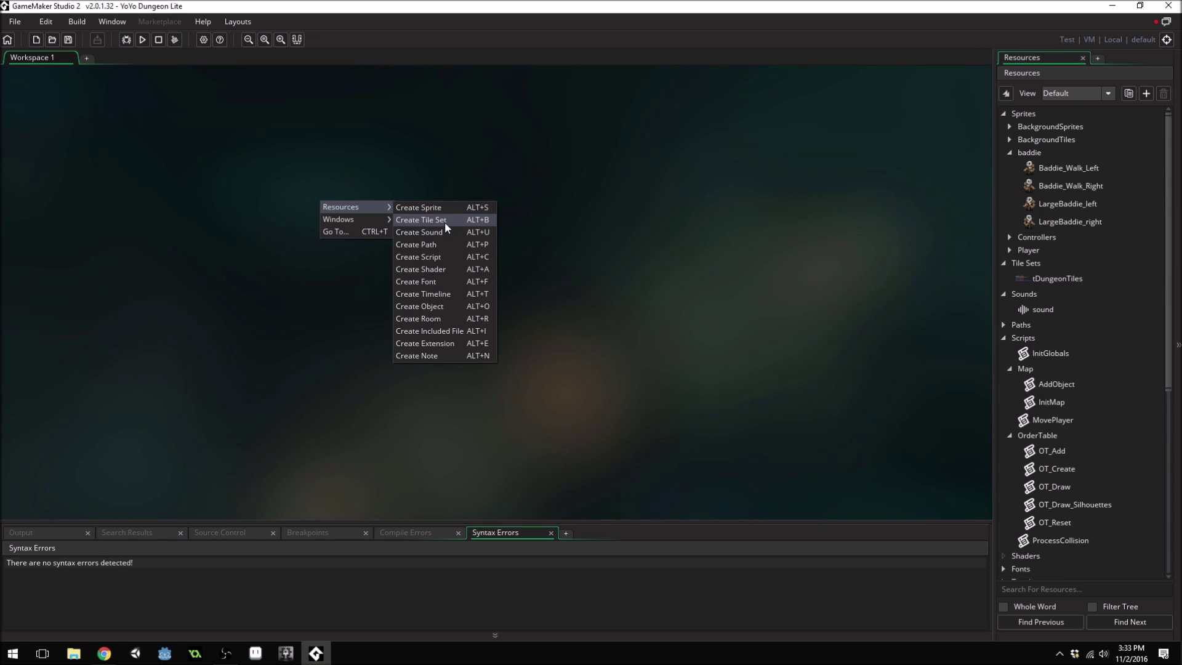
pyautogui.click(444, 222)
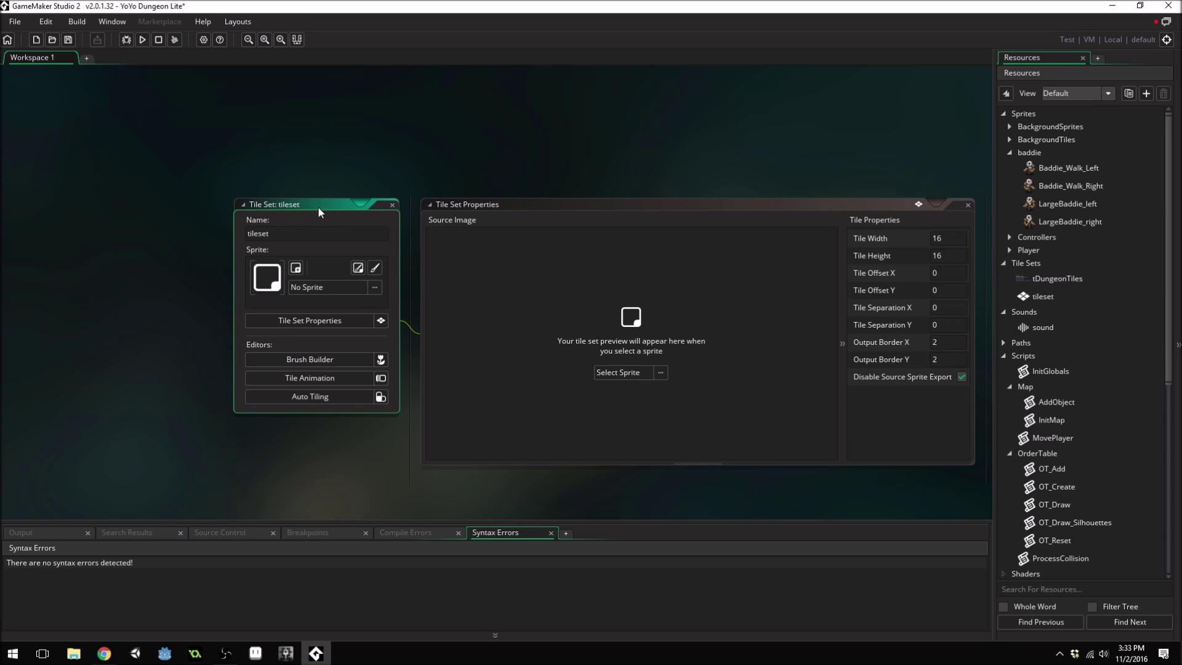
# Assign sDungeonTiles from the BackgroundTiles folder as the tileset's sprite and hide the tile grid
pyautogui.moveTo(318, 205); pyautogui.dragTo(215, 143)
pyautogui.click(520, 311)
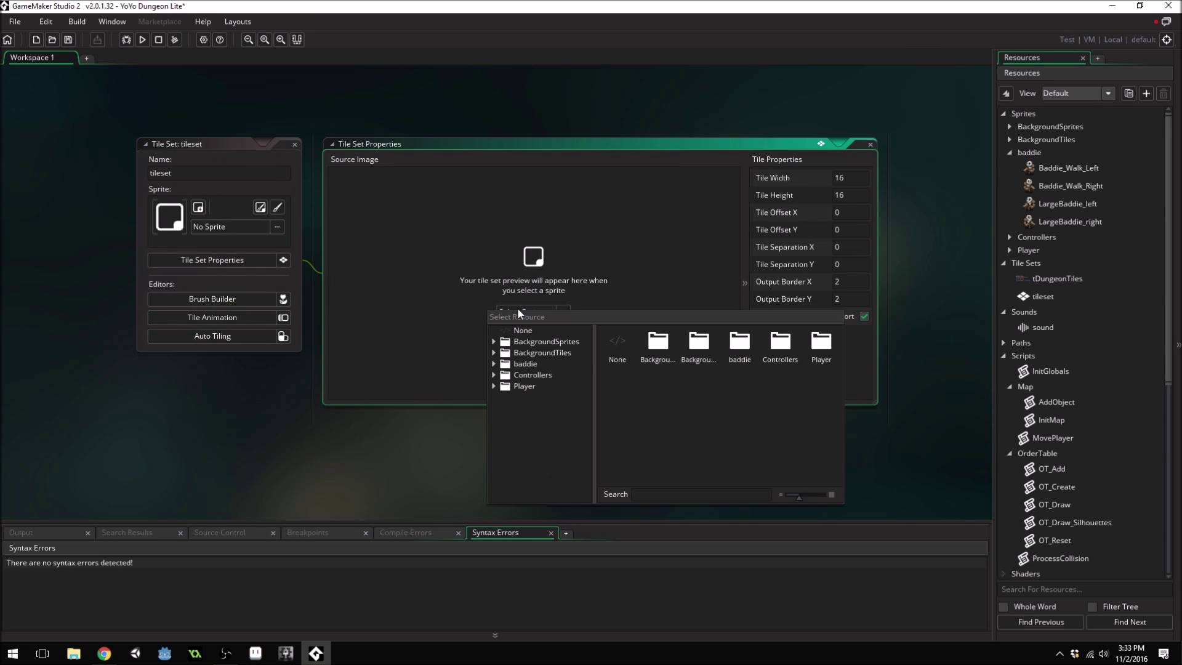
pyautogui.doubleClick(699, 344)
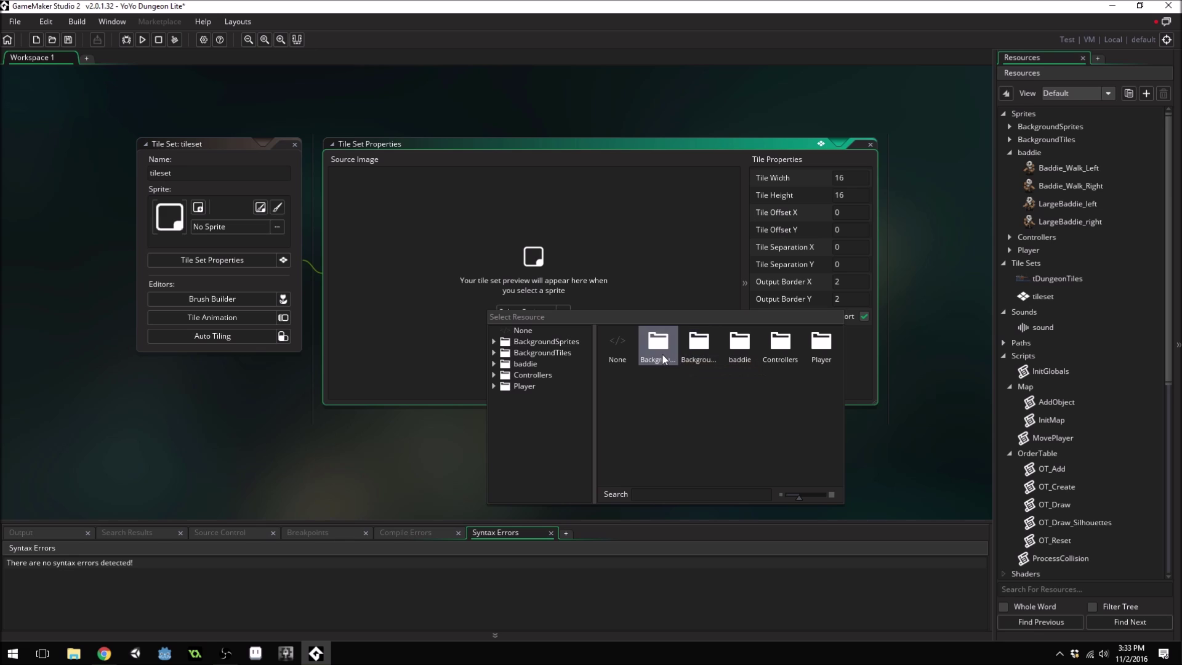
pyautogui.click(698, 344)
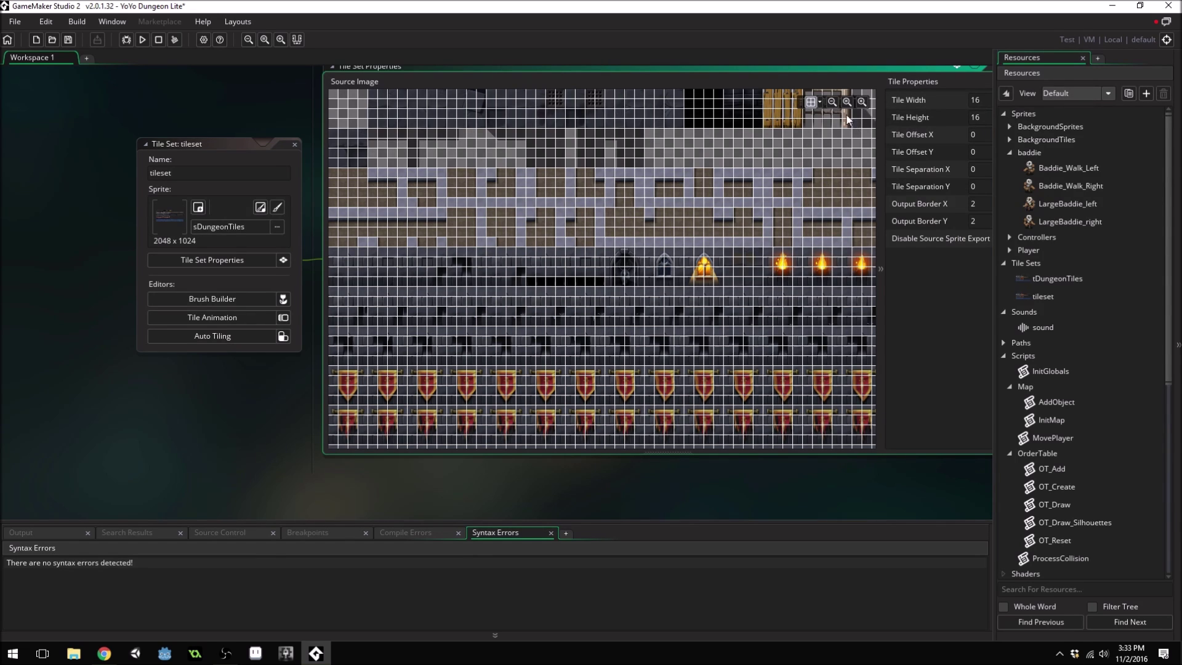
pyautogui.click(811, 102)
pyautogui.scroll(-2, 629, 201)
pyautogui.scroll(5, 509, 153)
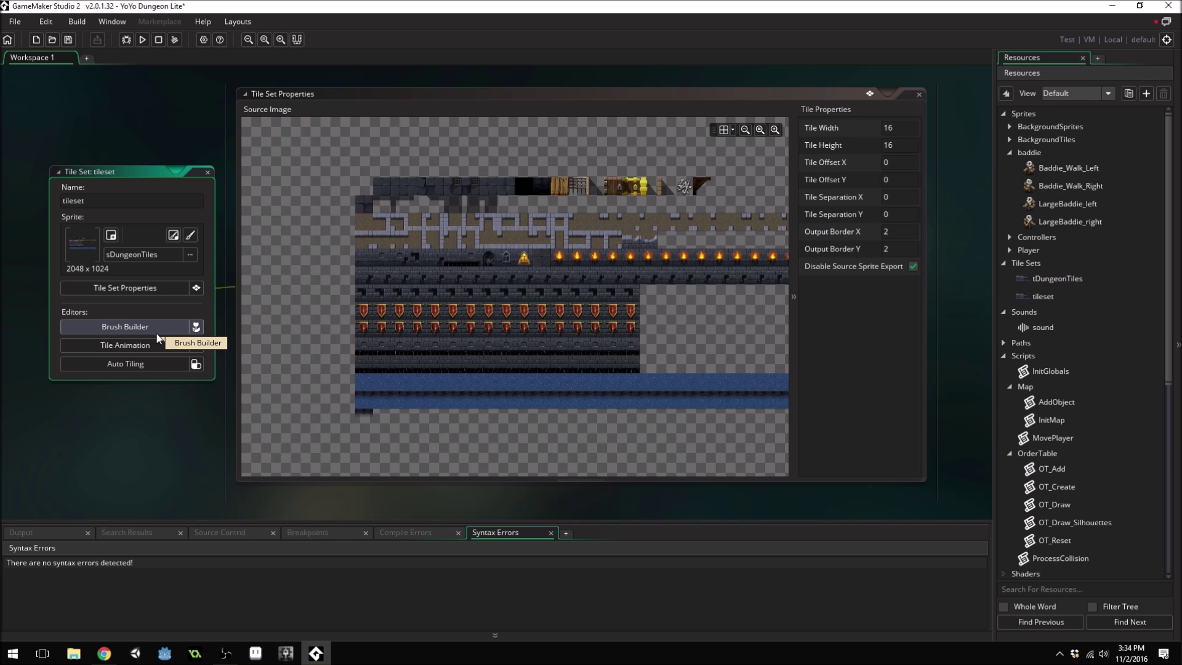
# With the grid off, build a Brush Builder brush from a four-tile floor strip plus a dark tile
pyautogui.click(146, 327)
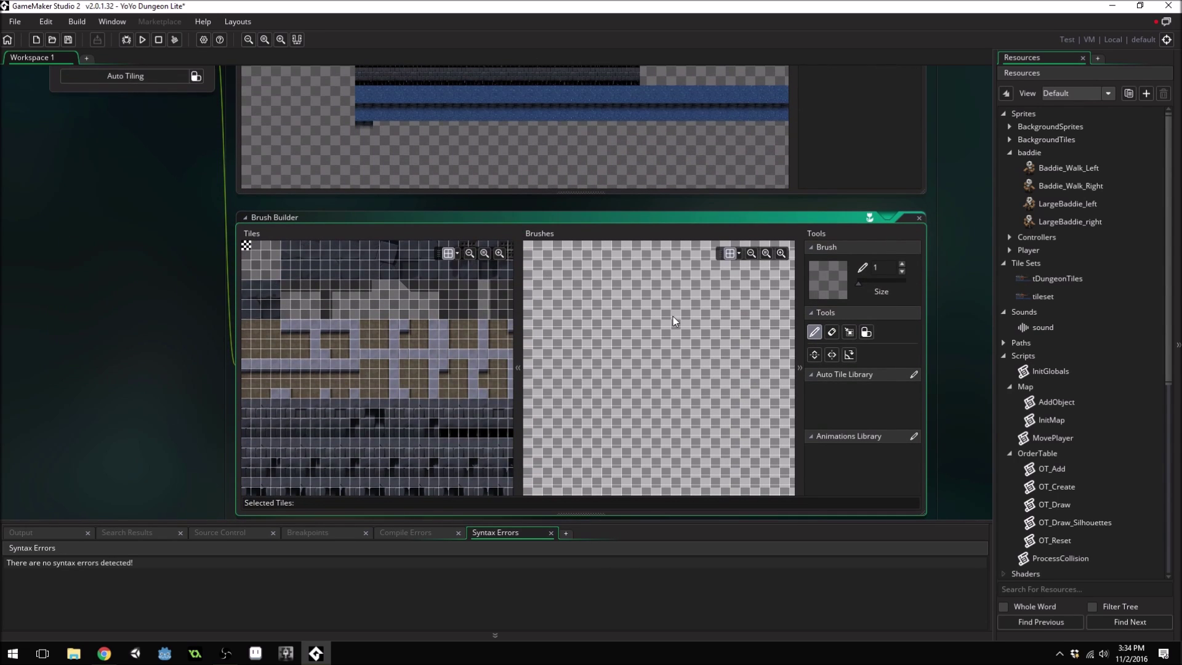
pyautogui.click(341, 355)
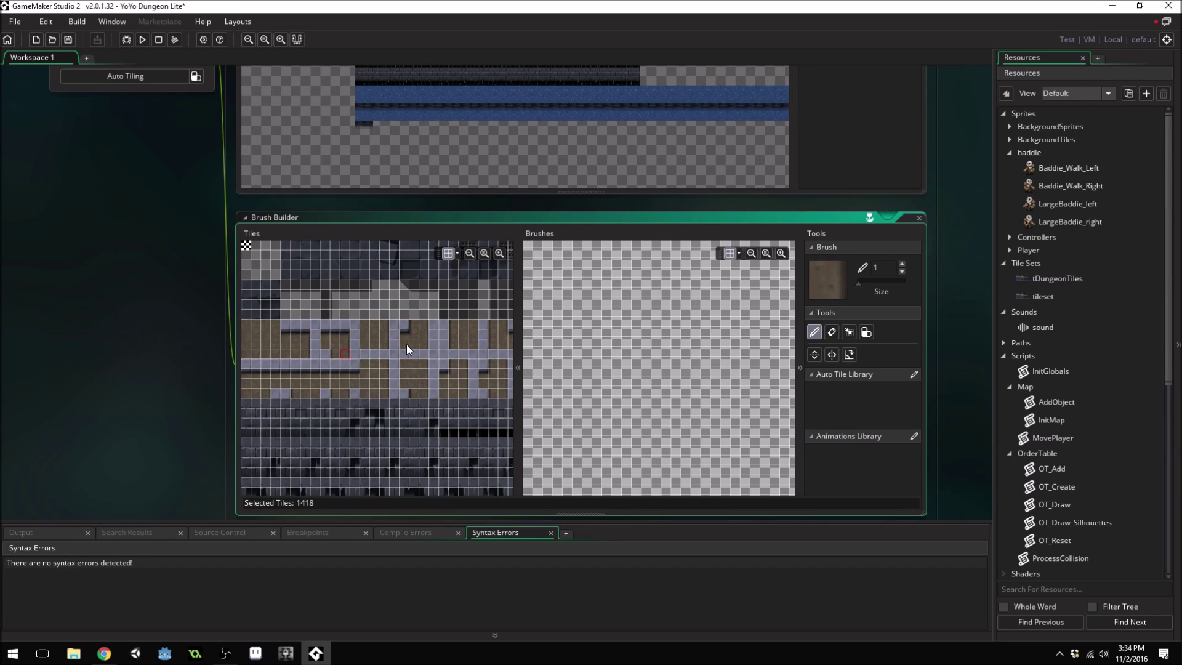
pyautogui.click(457, 253)
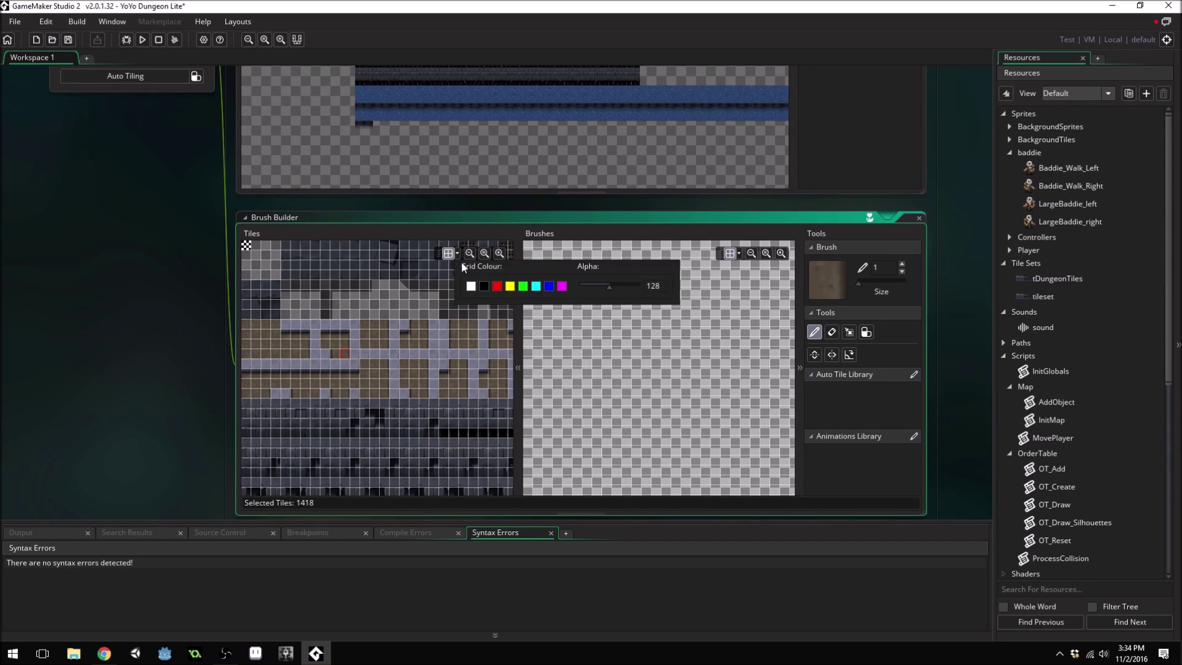
pyautogui.click(448, 253)
pyautogui.moveTo(583, 341)
pyautogui.mouseDown()
pyautogui.moveTo(620, 346)
pyautogui.moveTo(576, 362)
pyautogui.moveTo(572, 332)
pyautogui.mouseUp()
pyautogui.click(675, 360)
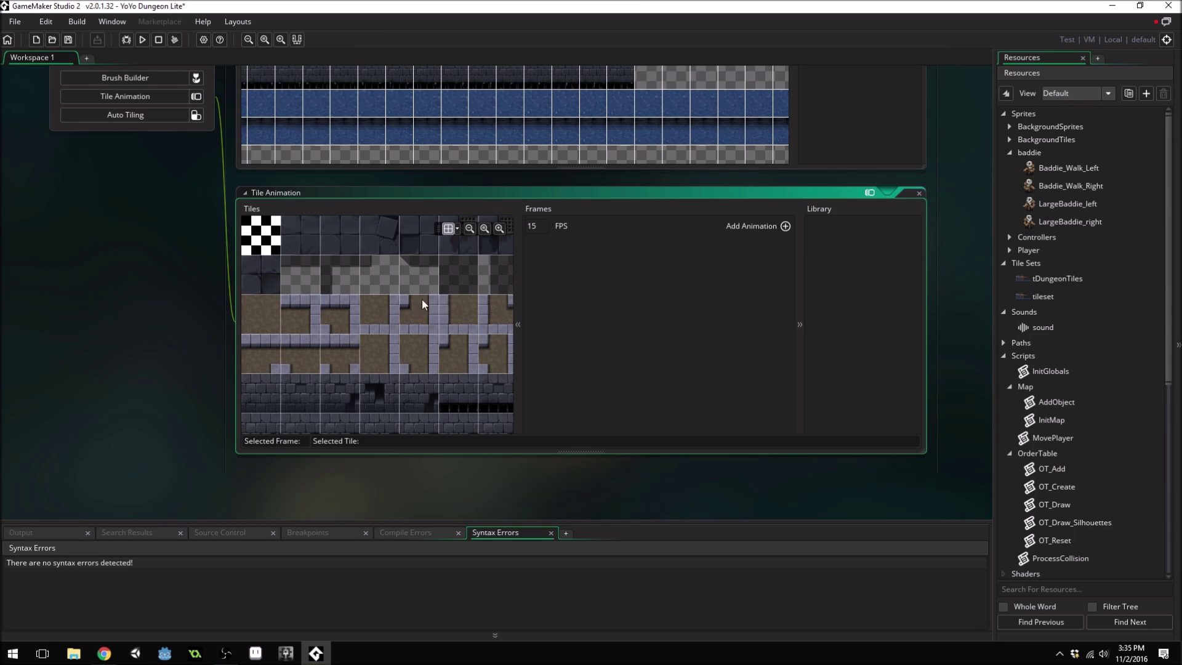
# Add a new tile animation and set its frame count to 8
pyautogui.click(783, 225)
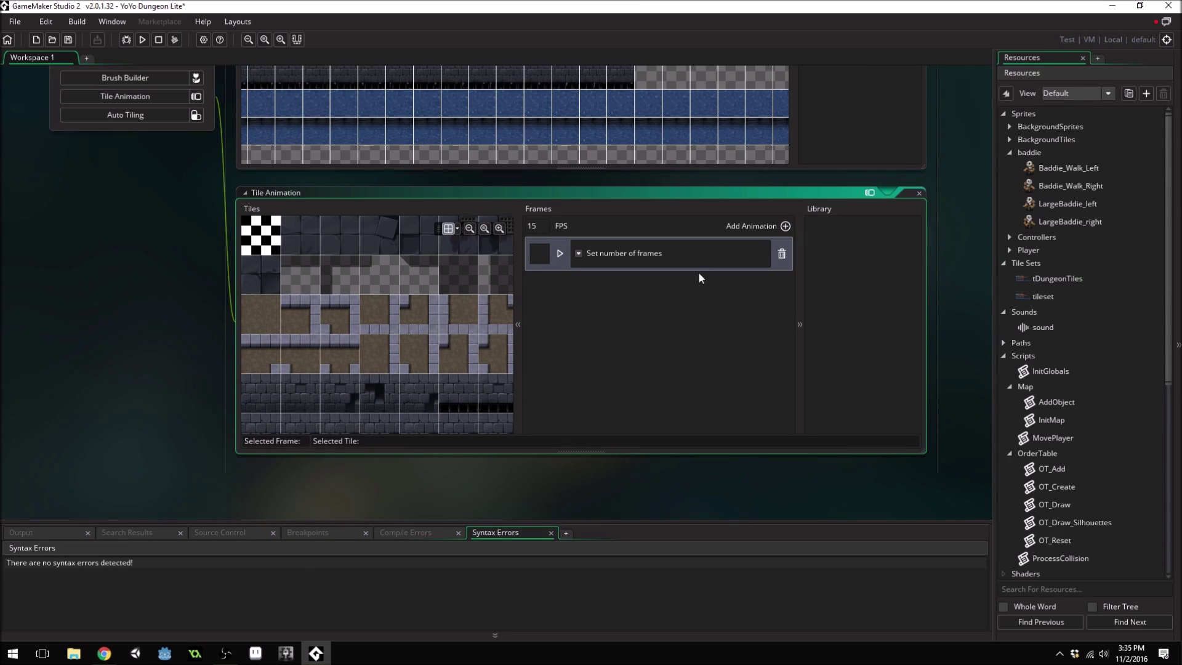
pyautogui.scroll(-5, 423, 335)
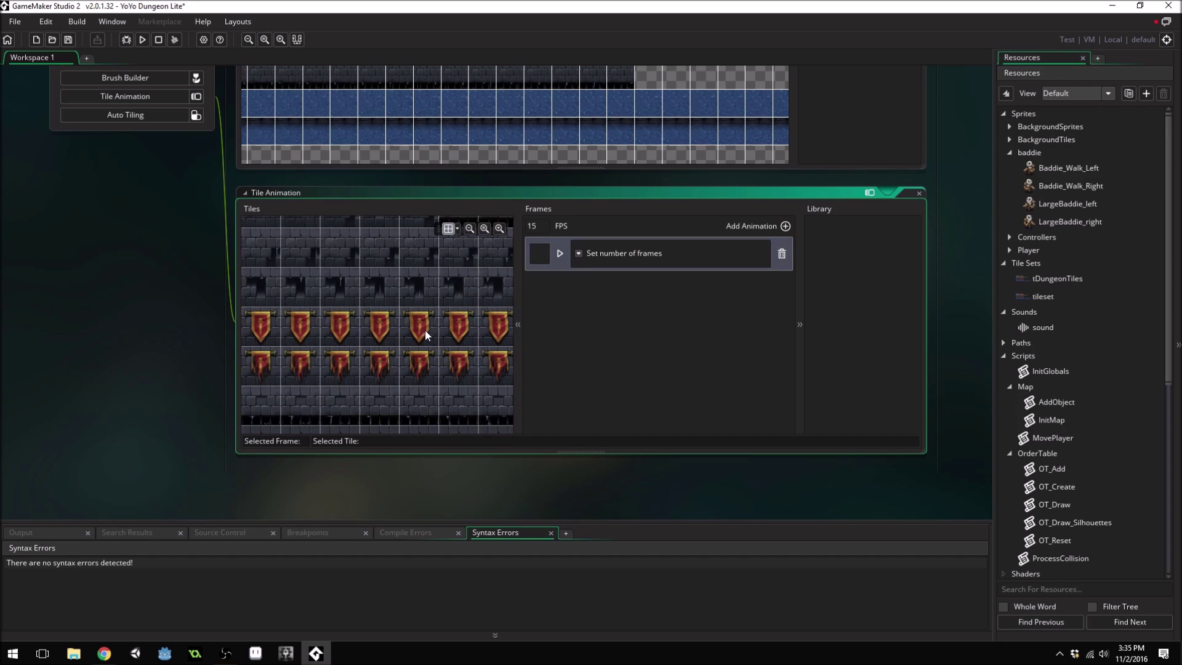
pyautogui.click(582, 254)
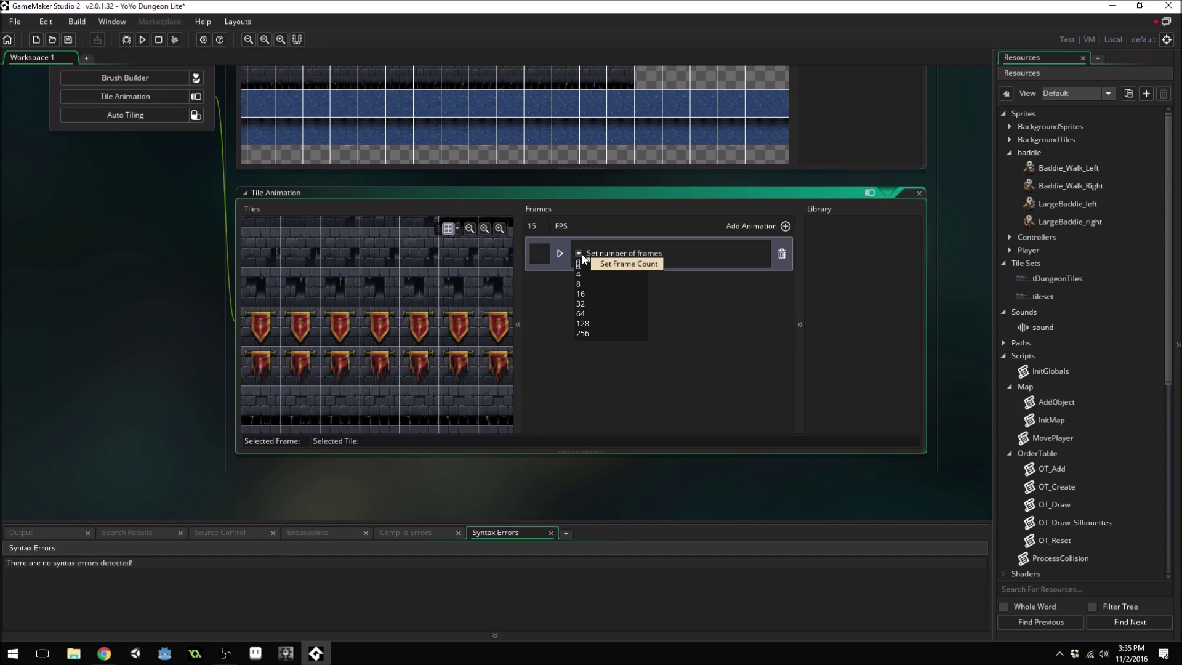
pyautogui.click(589, 283)
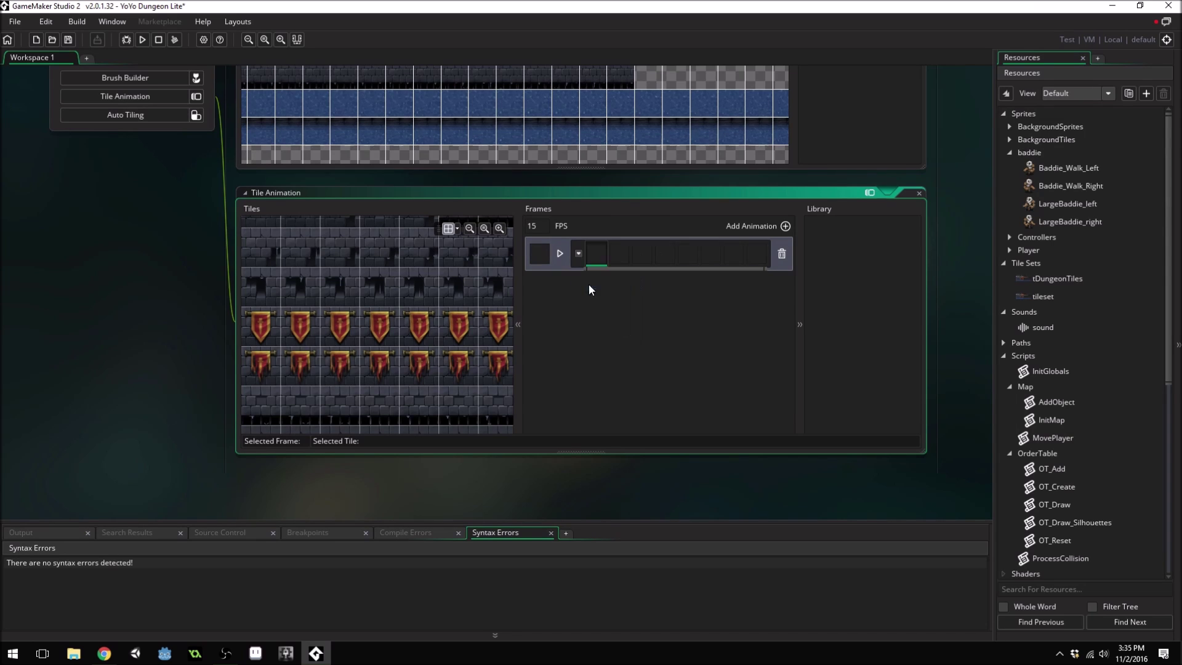
# Fill all eight frames with red banner tiles, preview the animation, and close the editor
pyautogui.click(261, 326)
pyautogui.click(304, 330)
pyautogui.click(339, 326)
pyautogui.click(379, 326)
pyautogui.click(430, 328)
pyautogui.click(458, 326)
pyautogui.click(498, 326)
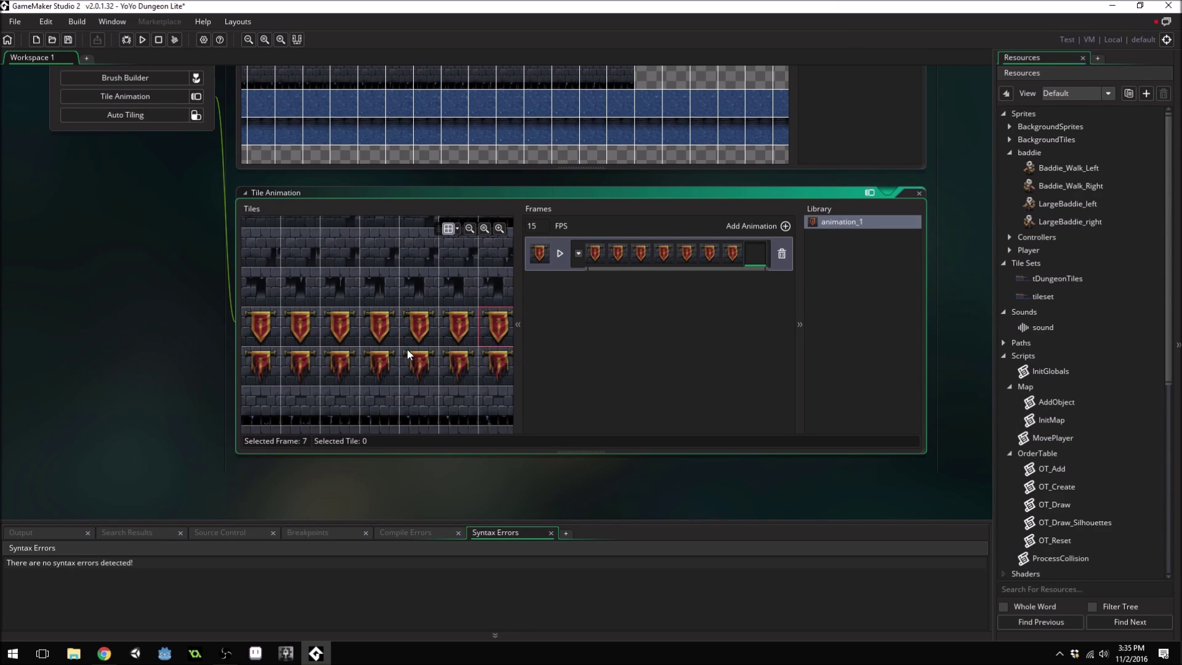
pyautogui.press('space')
pyautogui.click(265, 337)
pyautogui.click(859, 240)
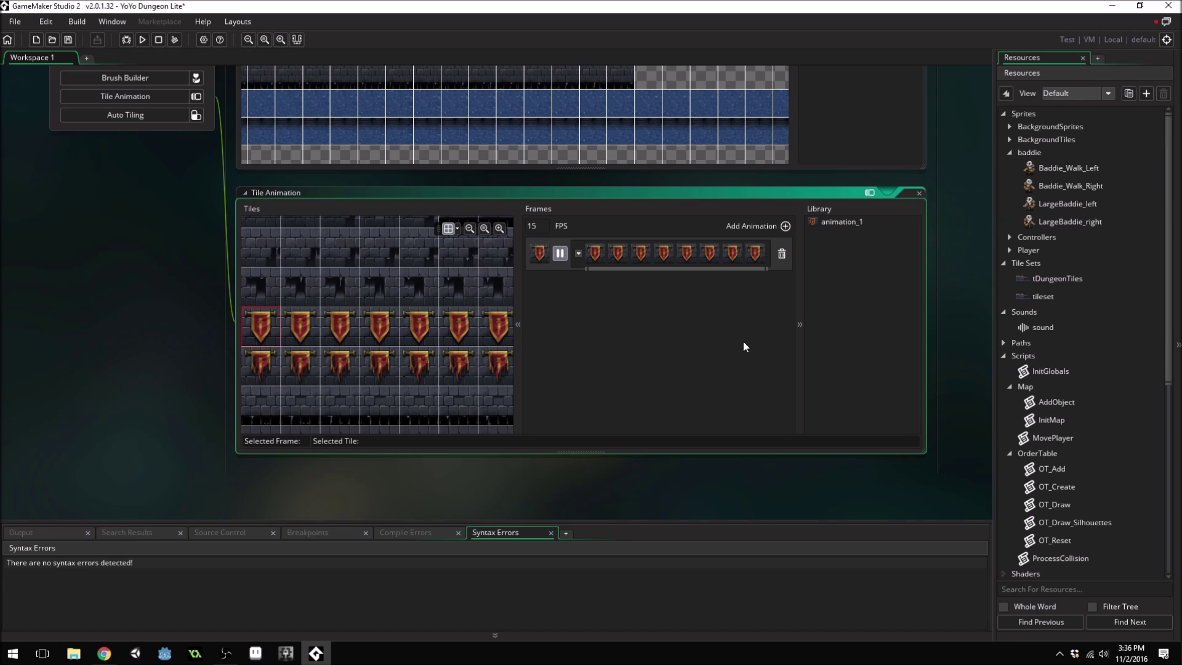
pyautogui.click(919, 193)
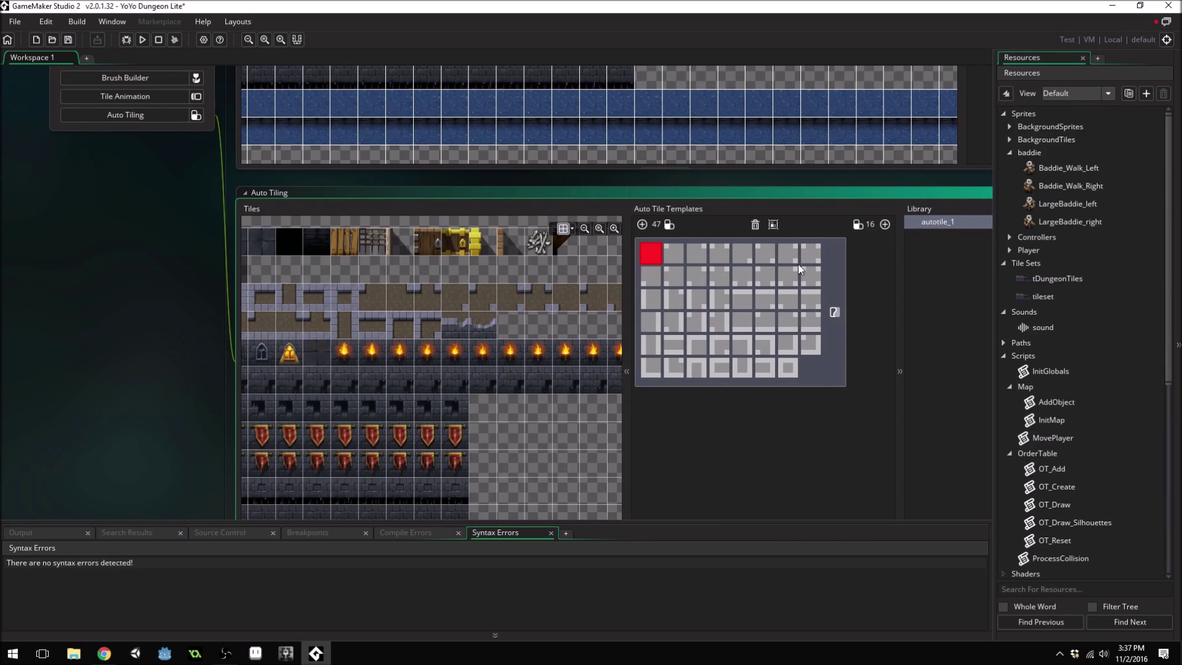
# Fill the first autotile_1 template cells with stone wall tiles
pyautogui.moveTo(332, 368); pyautogui.dragTo(548, 359, button='middle')
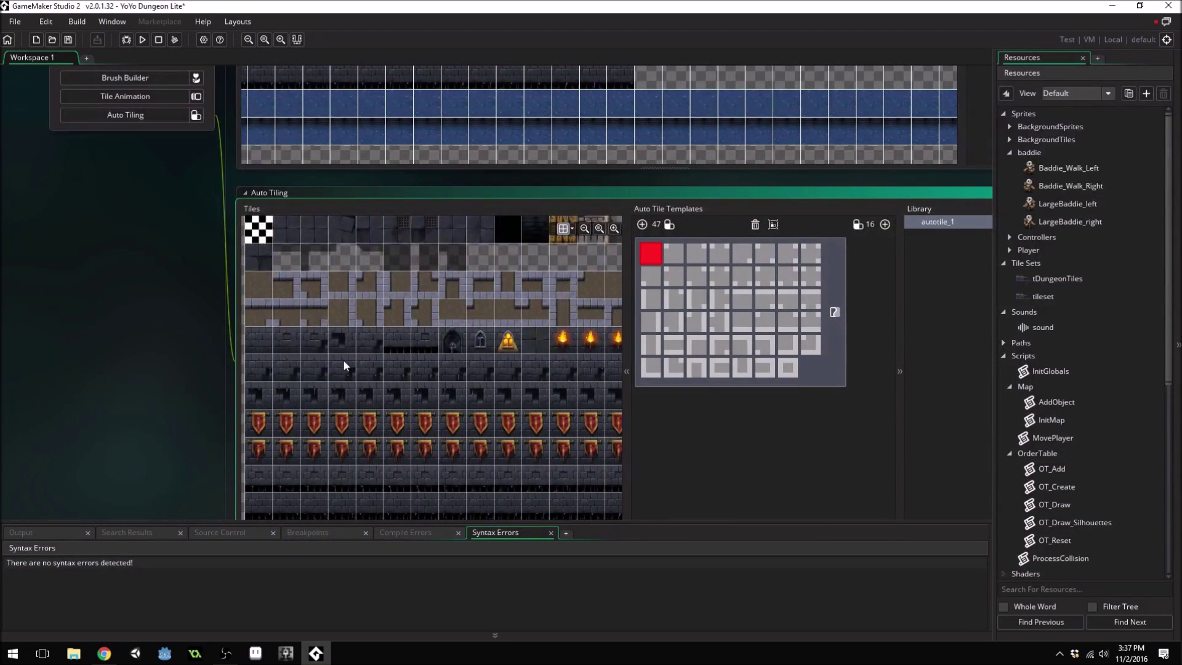
pyautogui.moveTo(342, 360); pyautogui.dragTo(378, 358, button='middle')
pyautogui.click(305, 293)
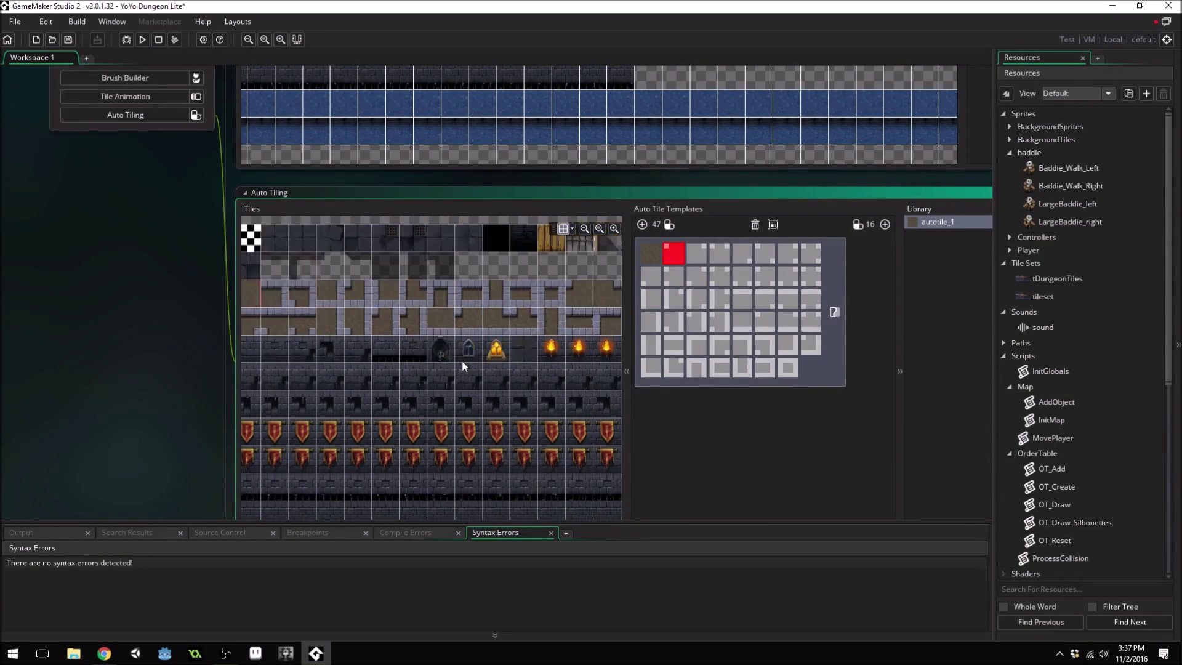
pyautogui.click(462, 360)
pyautogui.click(508, 398)
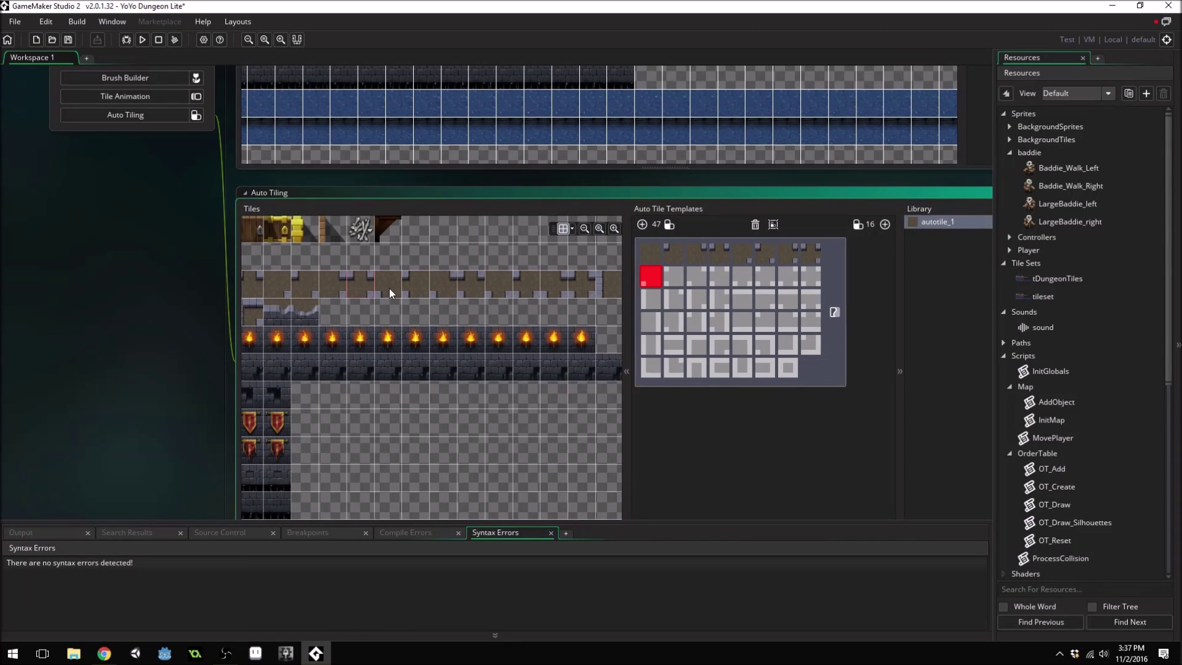
# Fill the remaining template cells with wall tiles and close the tile set editor
pyautogui.moveTo(389, 288)
pyautogui.mouseDown()
pyautogui.moveTo(555, 289)
pyautogui.moveTo(470, 283)
pyautogui.moveTo(530, 282)
pyautogui.mouseUp()
pyautogui.click(407, 307)
pyautogui.click(516, 316)
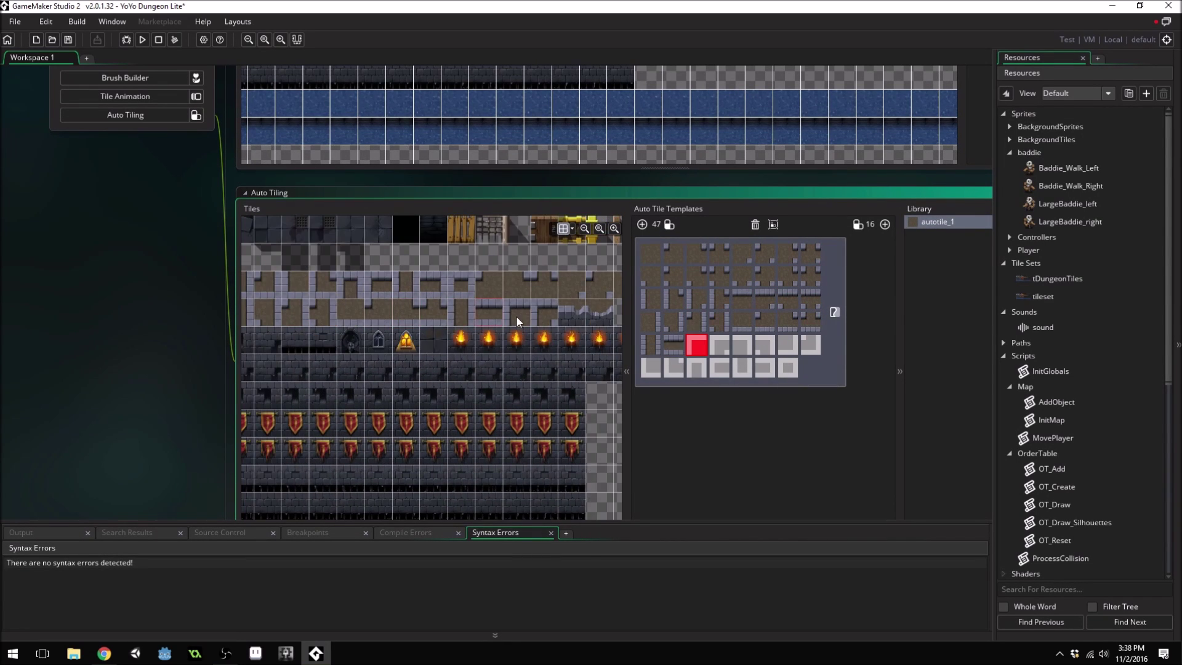
pyautogui.click(390, 318)
pyautogui.click(438, 353)
pyautogui.scroll(-3, 430, 313)
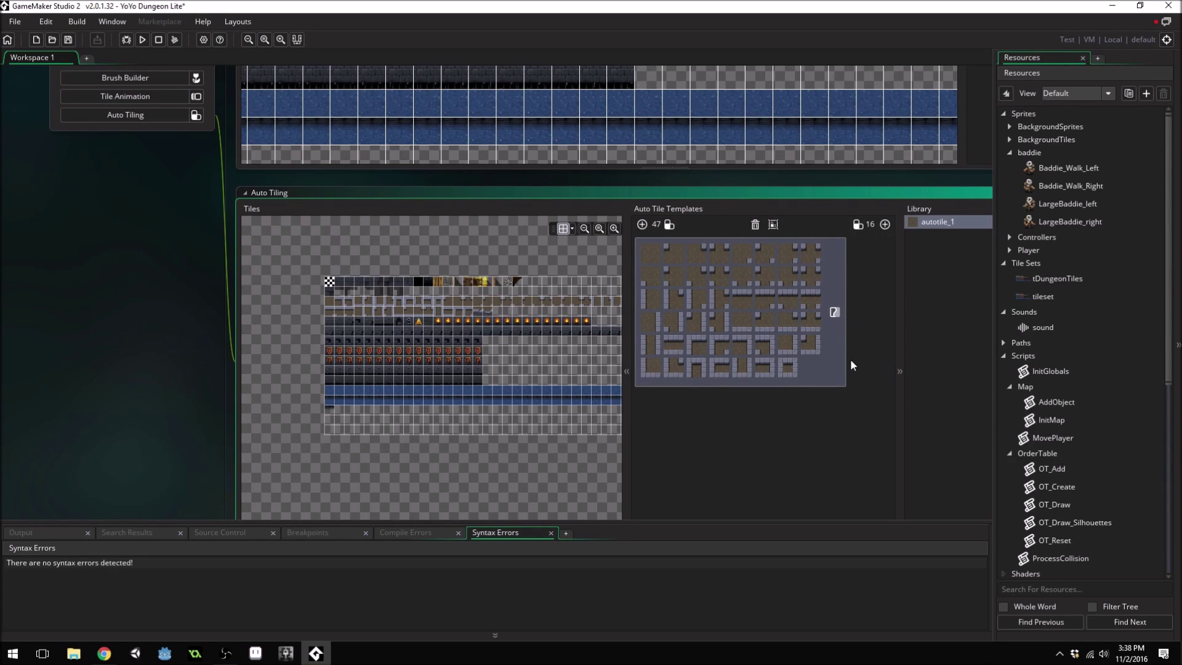
pyautogui.scroll(-2, 559, 320)
pyautogui.scroll(2, 552, 335)
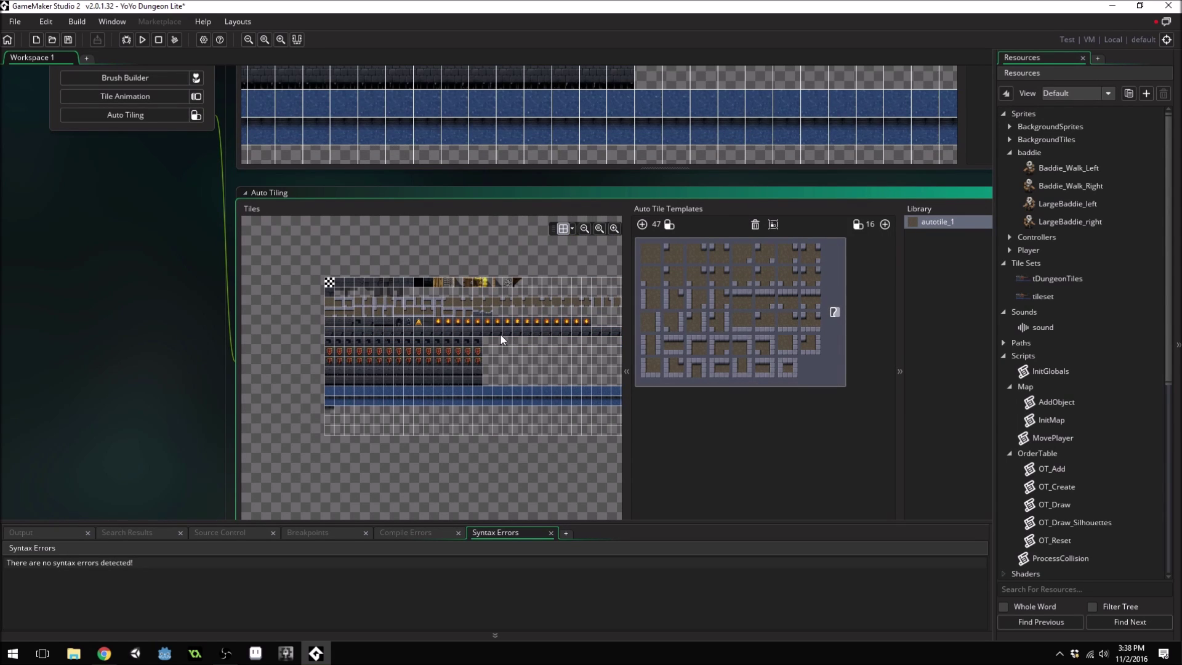
pyautogui.hotkey('ctrl', 'w')
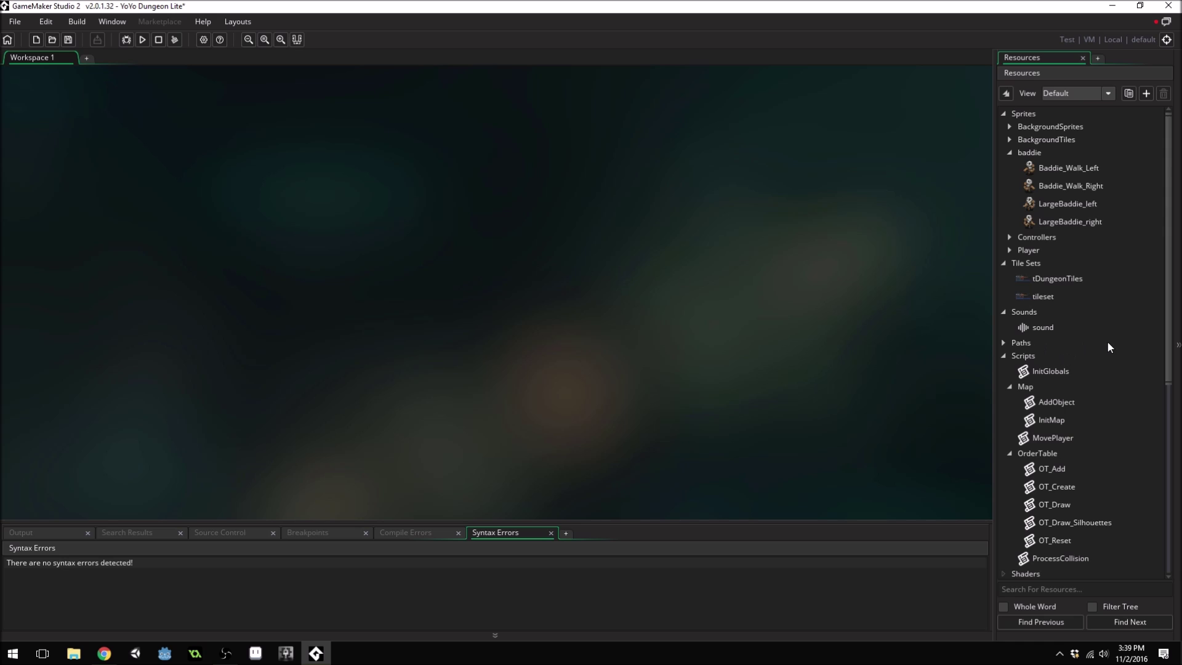
# Scroll the Resources tree to room_1 and make its Instances layer active
pyautogui.scroll(-8, 1108, 346)
pyautogui.scroll(-1, 1094, 355)
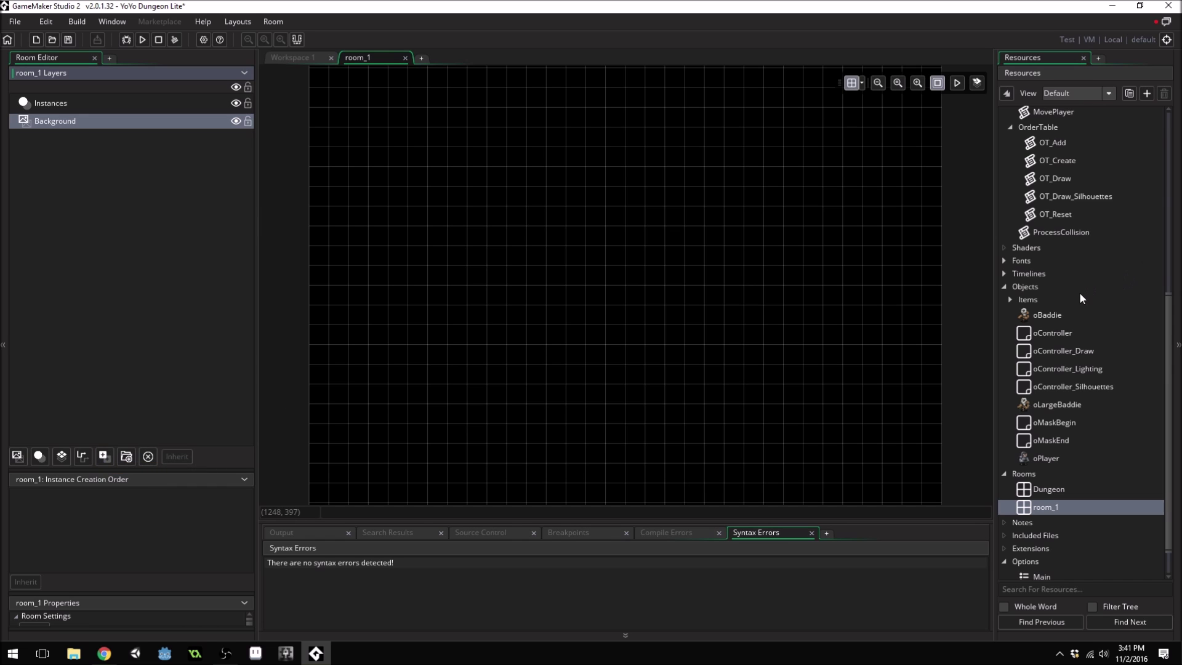
pyautogui.scroll(6, 1059, 297)
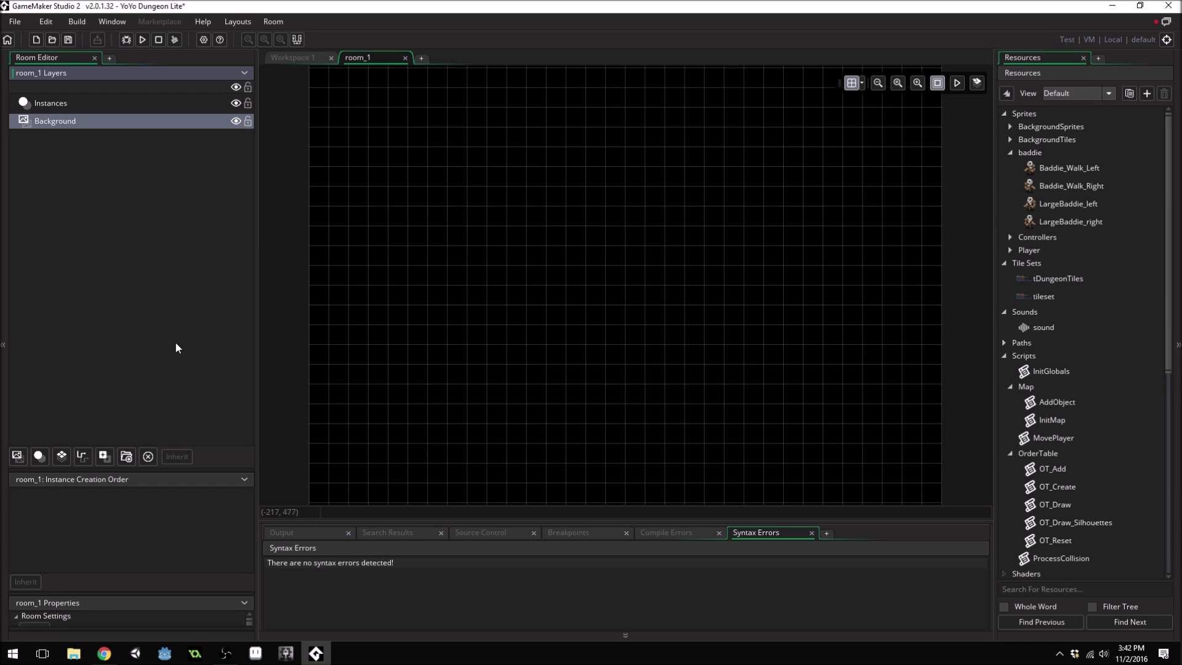
pyautogui.click(51, 103)
# Place an oPlayer instance in room_1, rotate it about 45 degrees, and undo the enlargement
pyautogui.scroll(-5, 1068, 334)
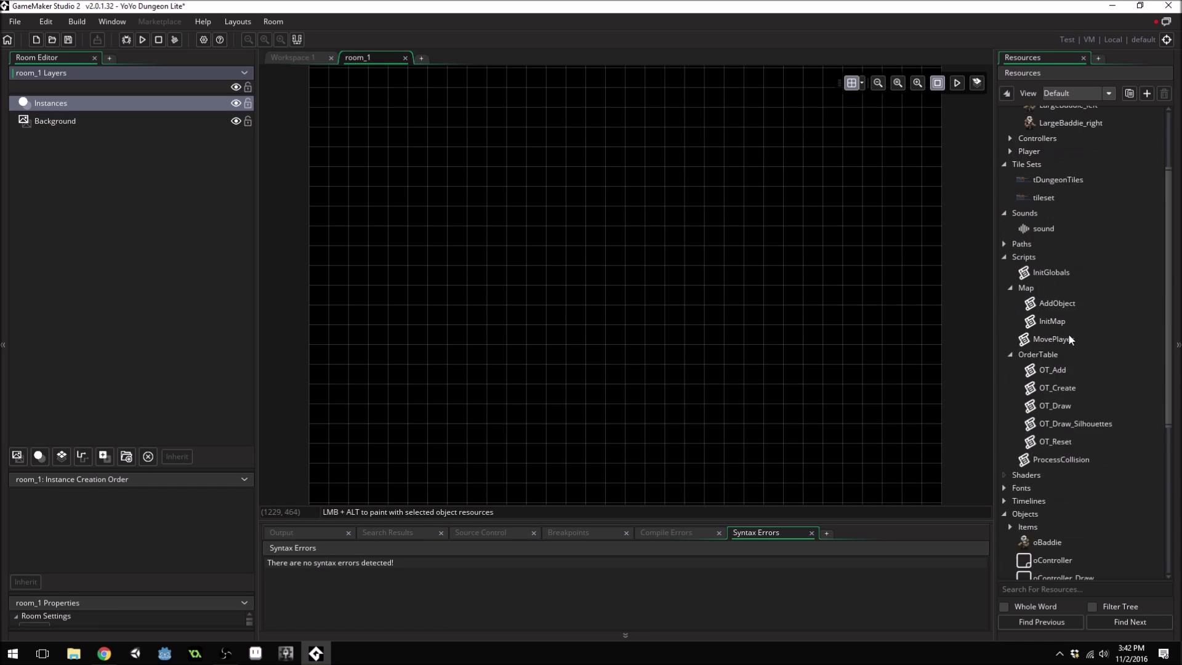
pyautogui.scroll(-2, 1074, 334)
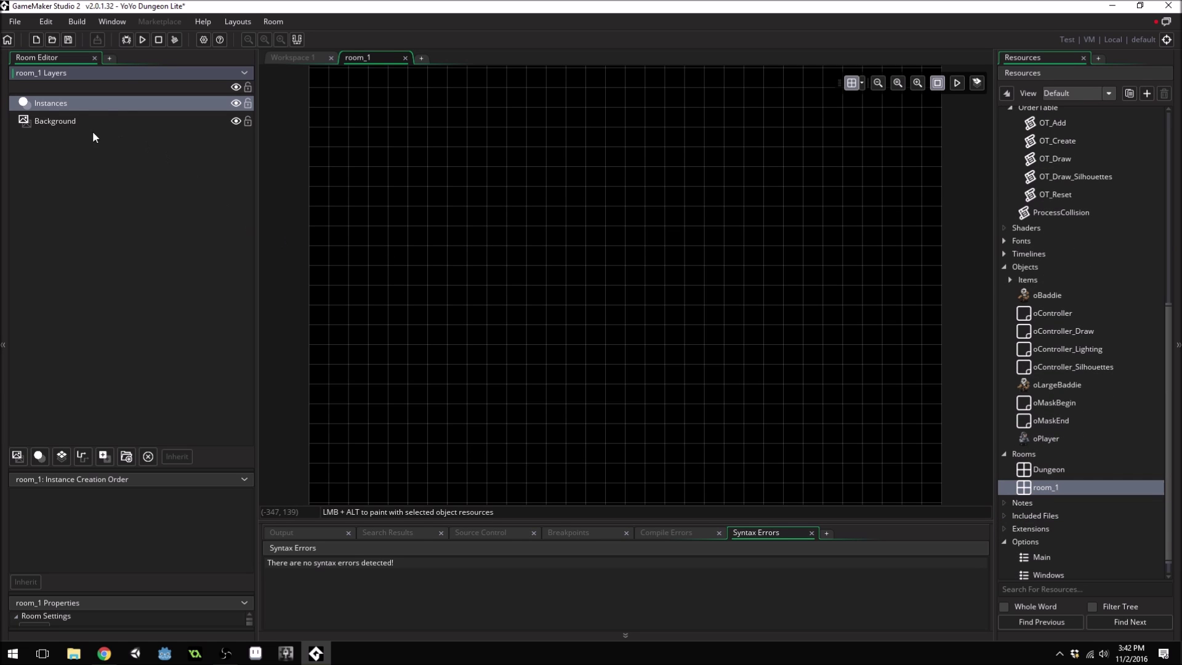
pyautogui.scroll(-1, 1064, 290)
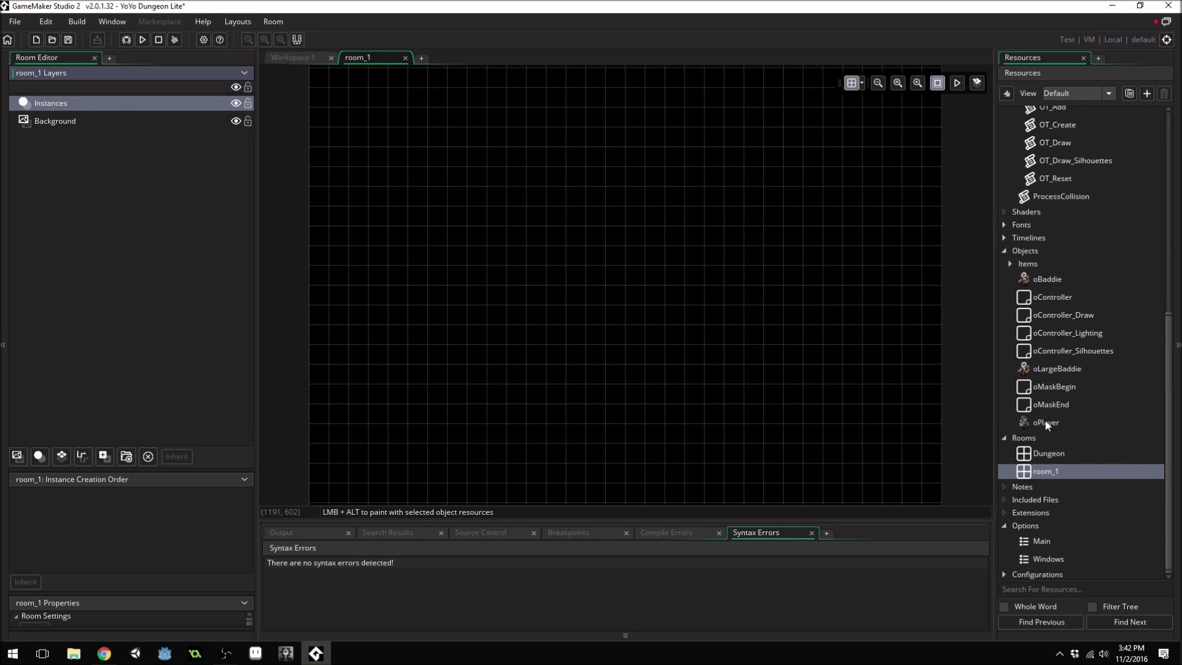
pyautogui.moveTo(1045, 423); pyautogui.dragTo(546, 309)
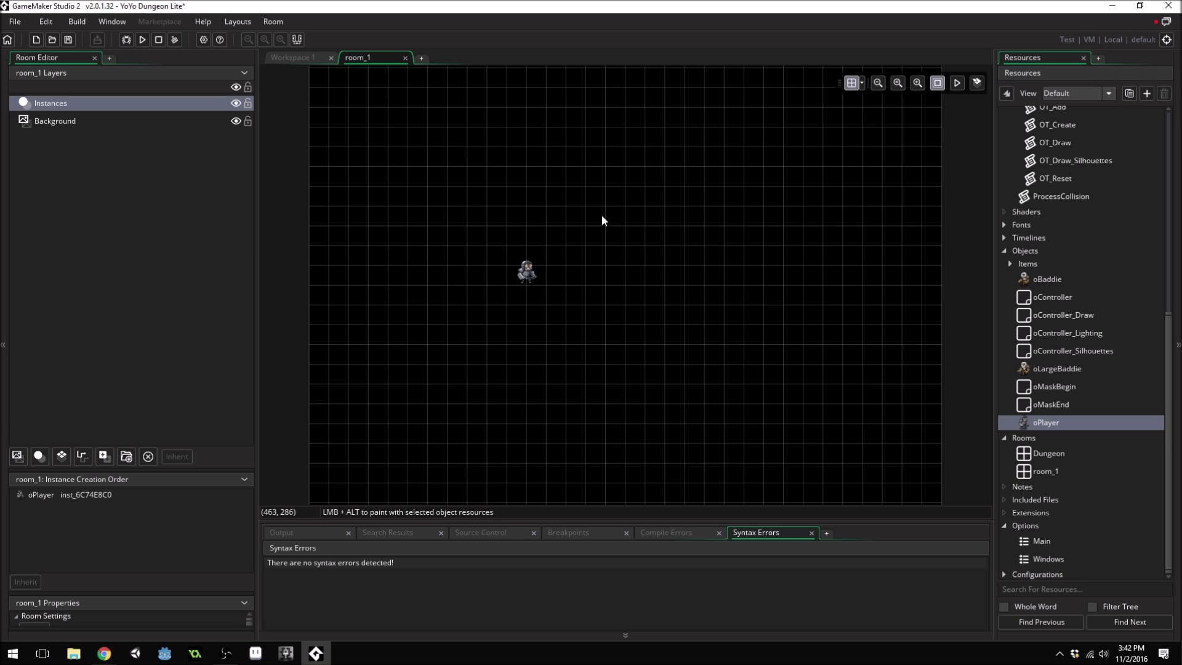
pyautogui.click(533, 275)
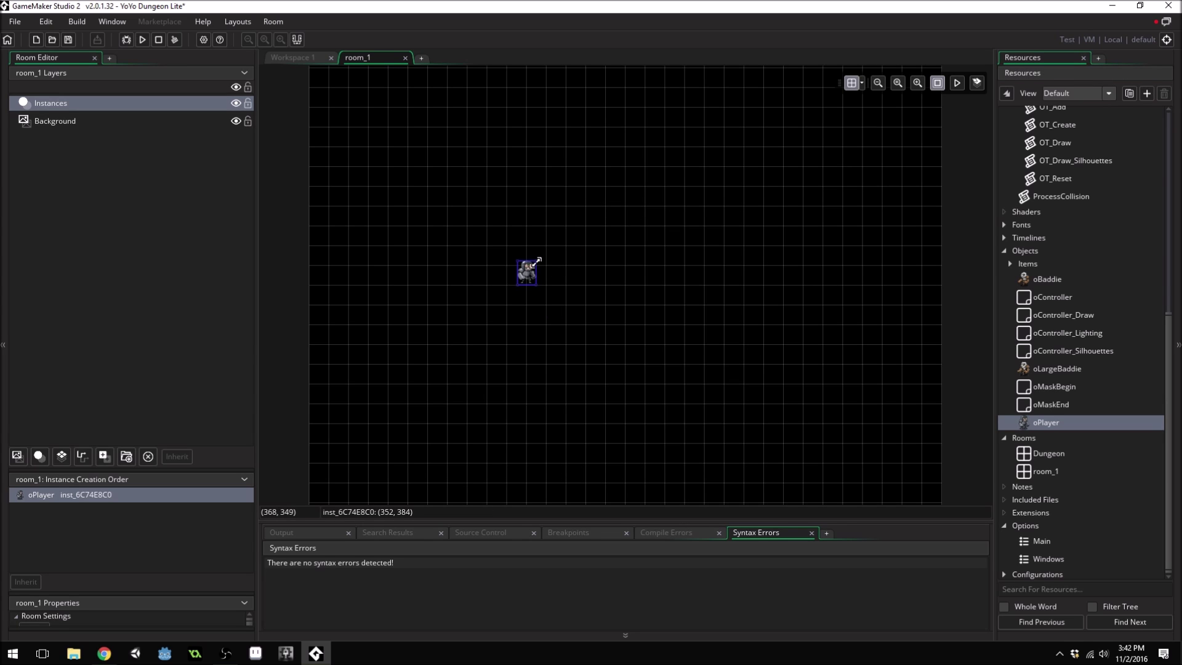
pyautogui.moveTo(538, 260); pyautogui.dragTo(580, 218)
pyautogui.moveTo(536, 285); pyautogui.dragTo(600, 352)
pyautogui.hotkey('ctrl', 'z')
# Paint rows of oPlayer instances, delete the right-hand ones, and shift the remaining group
pyautogui.moveTo(409, 173)
pyautogui.keyDown('alt'); pyautogui.mouseDown()
pyautogui.moveTo(425, 191)
pyautogui.moveTo(578, 182)
pyautogui.moveTo(559, 222)
pyautogui.moveTo(454, 277)
pyautogui.moveTo(649, 314)
pyautogui.moveTo(486, 292)
pyautogui.mouseUp(); pyautogui.keyUp('alt')
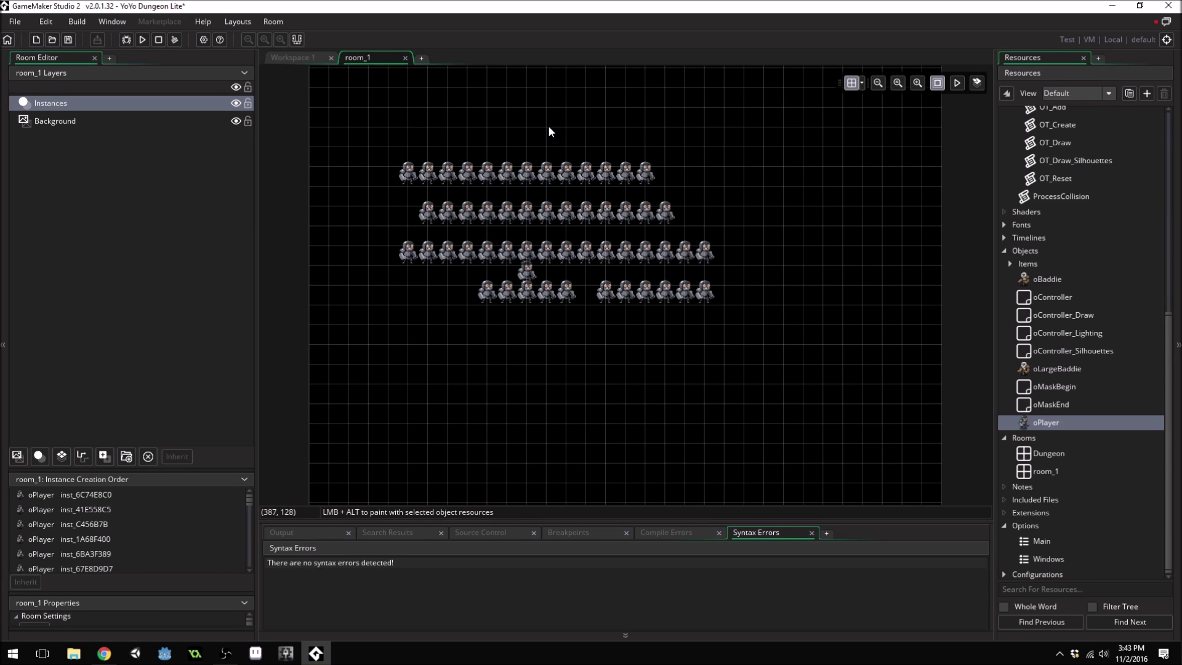
pyautogui.moveTo(539, 115); pyautogui.dragTo(757, 357)
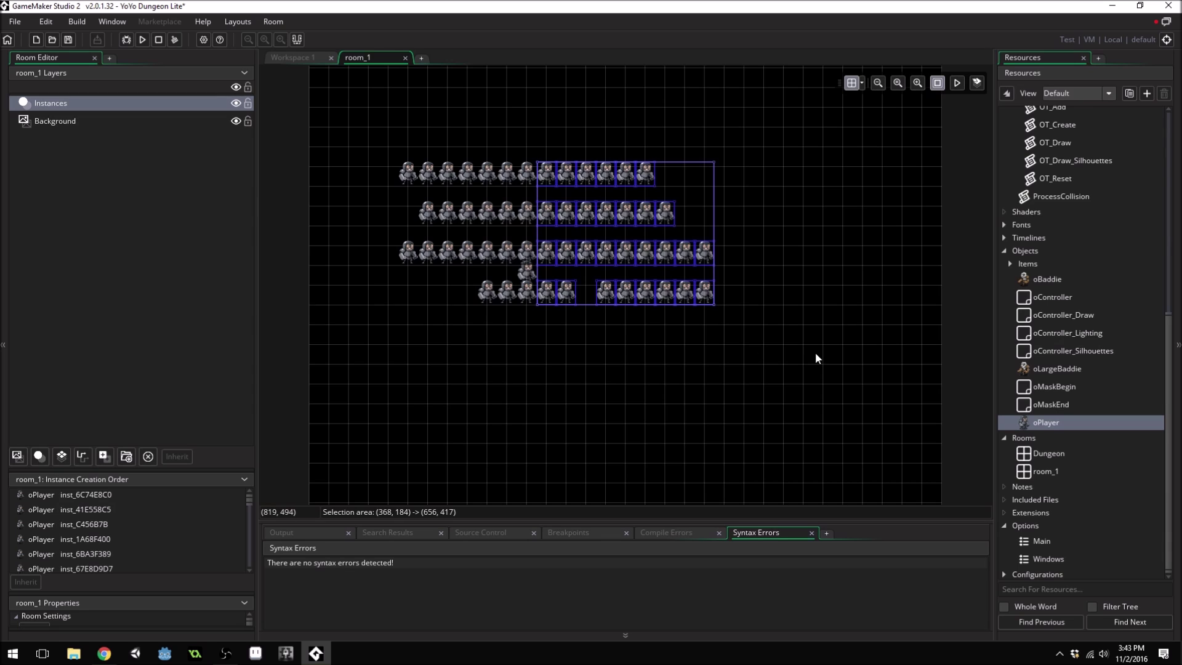
pyautogui.press('Delete')
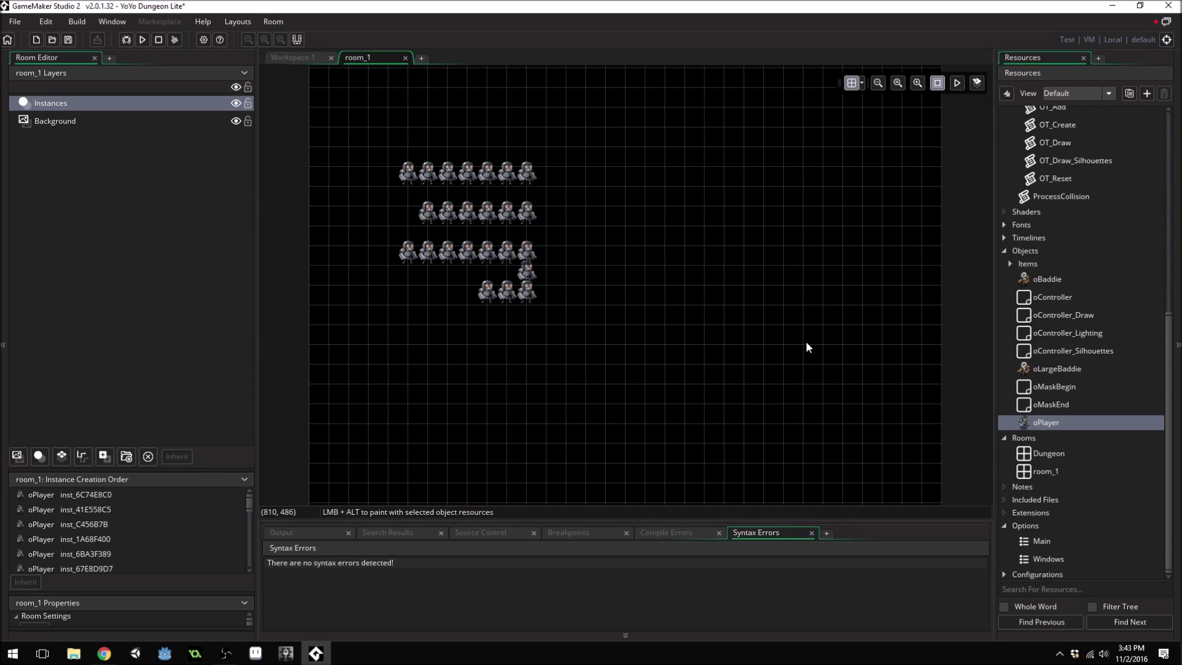
pyautogui.hotkey('ctrl', 'a')
pyautogui.moveTo(523, 259)
pyautogui.mouseDown()
pyautogui.moveTo(594, 268)
pyautogui.moveTo(734, 244)
pyautogui.moveTo(508, 316)
pyautogui.moveTo(527, 275)
pyautogui.mouseUp()
pyautogui.click(692, 235)
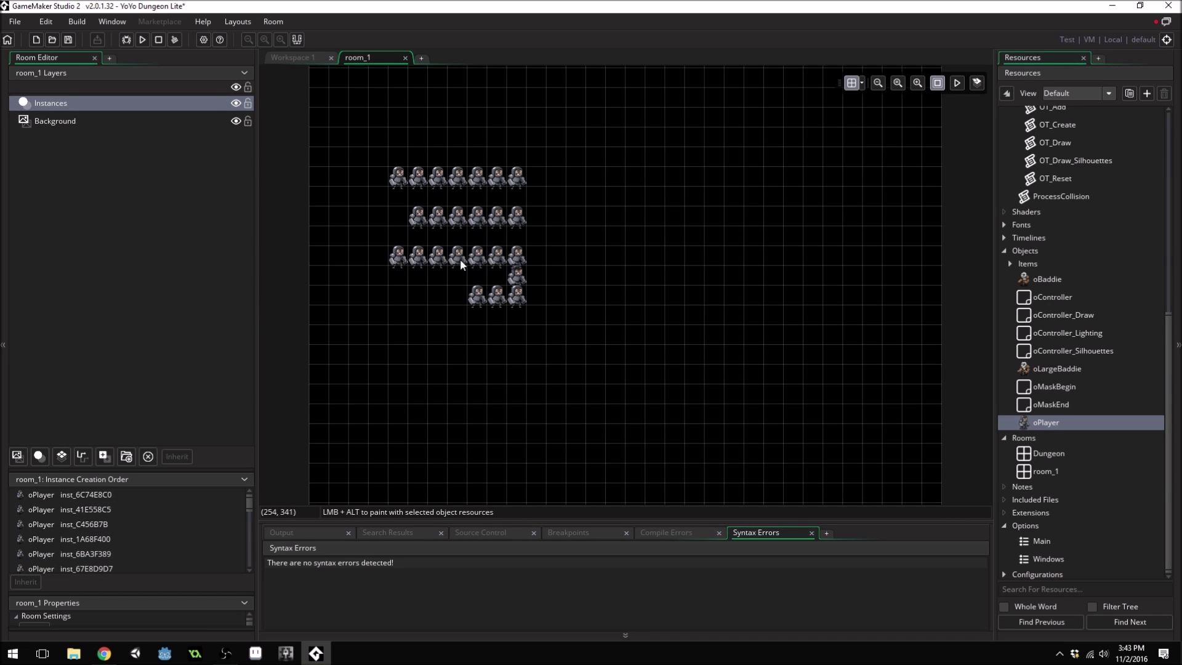
# Select a block of instances in the middle rows and move it to the right
pyautogui.moveTo(397, 259); pyautogui.dragTo(522, 302)
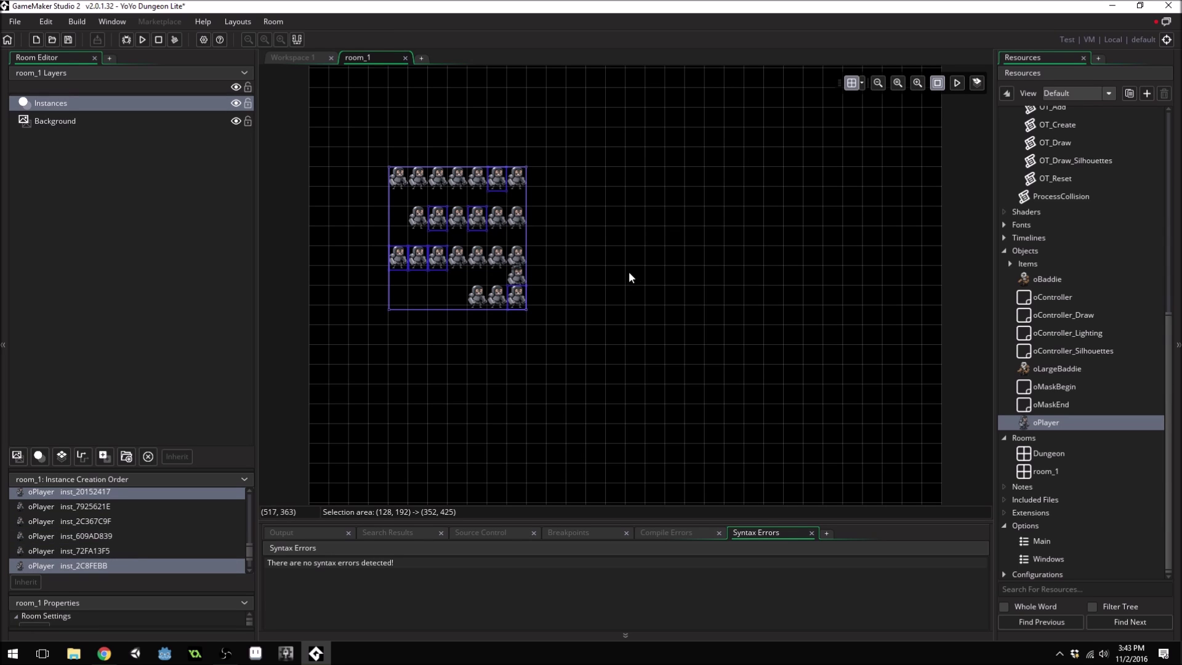
pyautogui.moveTo(394, 266); pyautogui.dragTo(431, 234)
pyautogui.scroll(6, 430, 234)
pyautogui.scroll(-4, 482, 253)
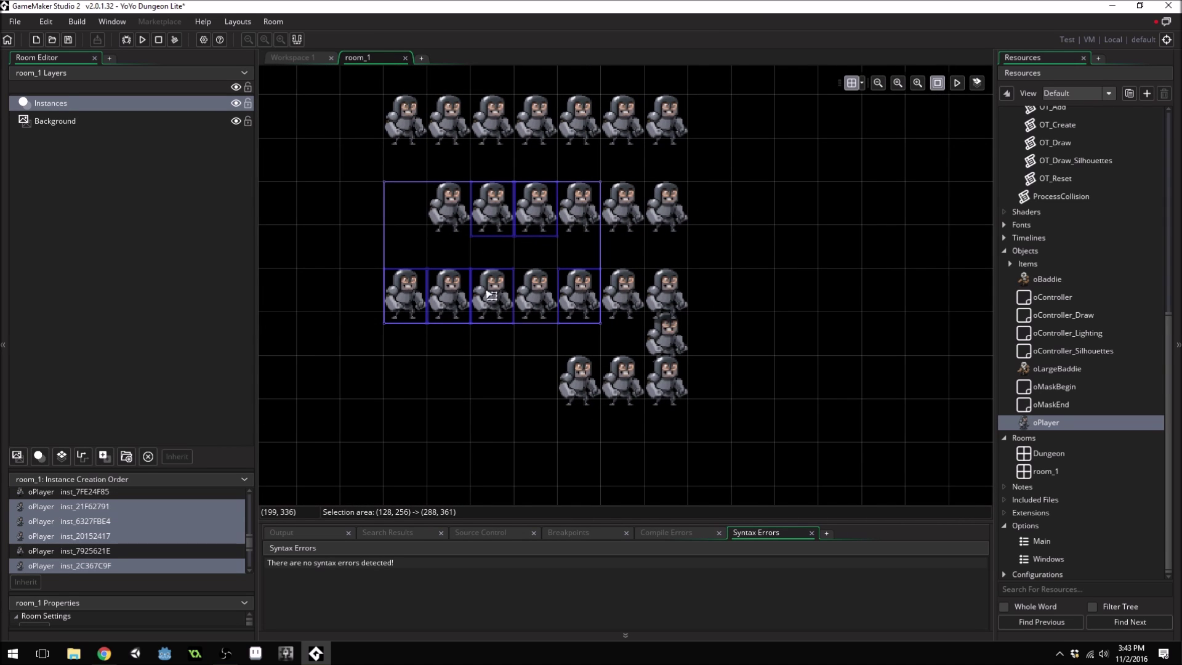
pyautogui.moveTo(585, 293); pyautogui.dragTo(641, 244)
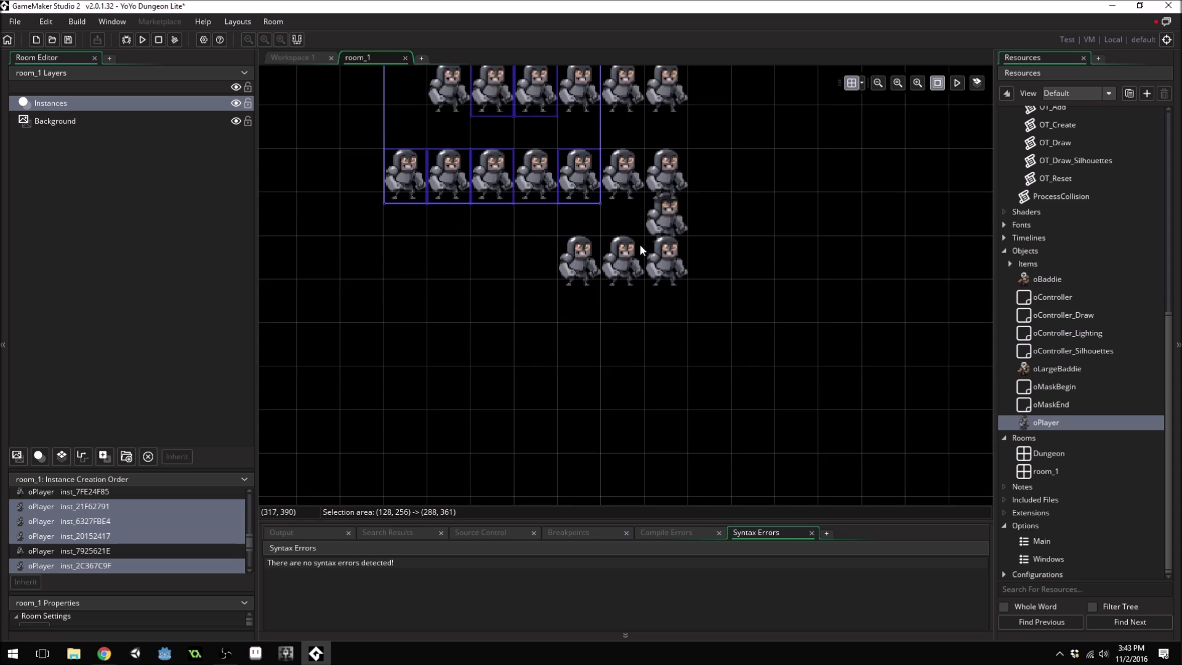
pyautogui.scroll(-3, 433, 242)
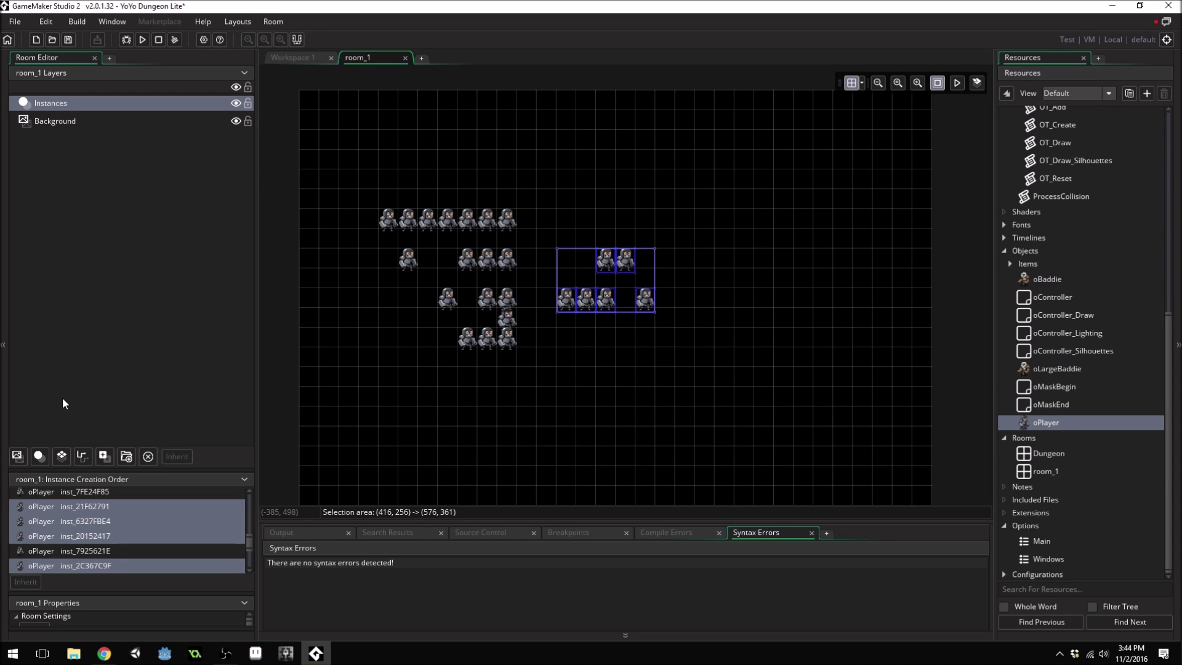
# Add the Tiles_1 tile layer at the top of room_1 and reposition the Background layer
pyautogui.click(61, 455)
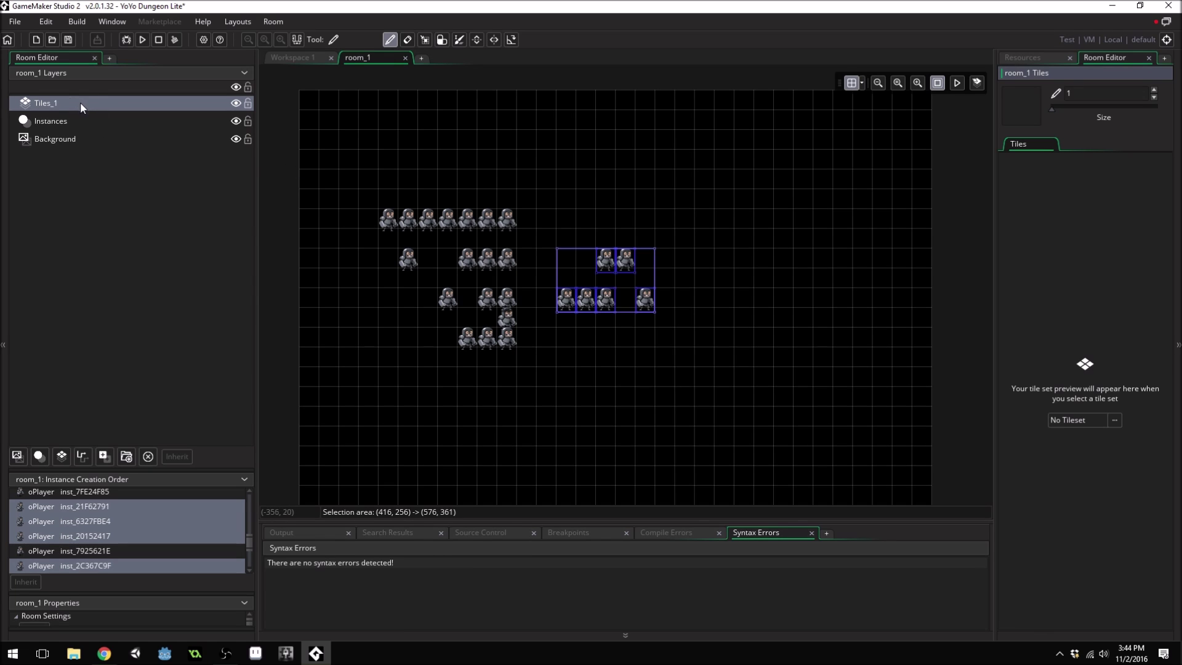
pyautogui.click(85, 142)
pyautogui.moveTo(84, 142); pyautogui.dragTo(90, 114)
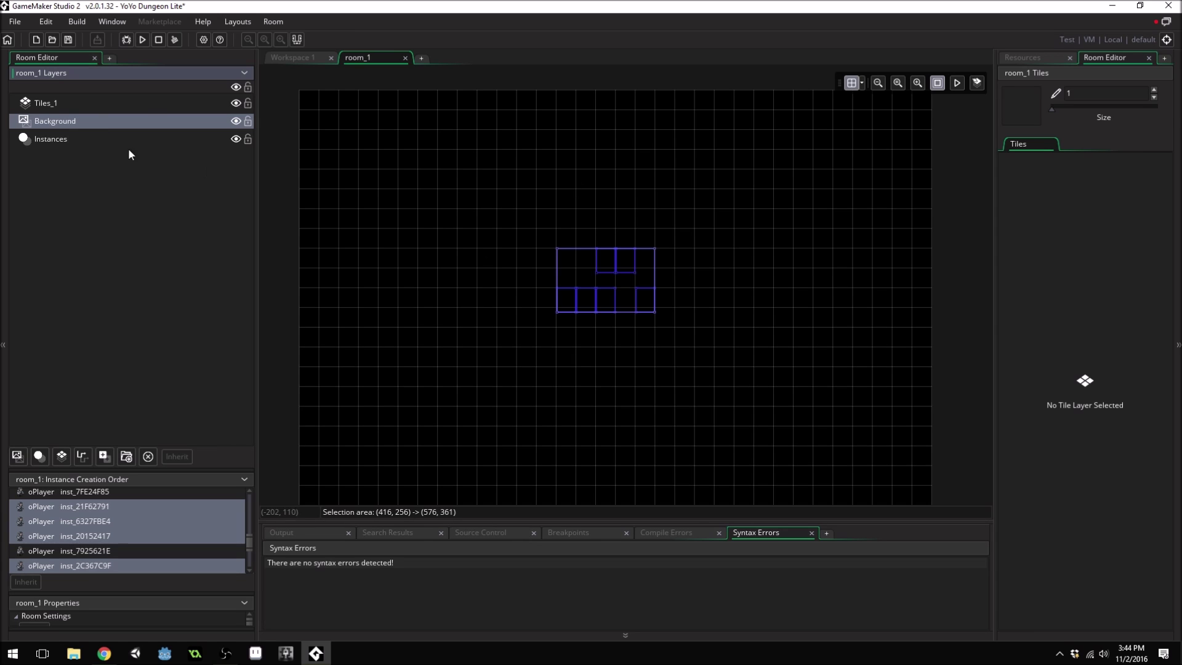
pyautogui.moveTo(83, 120); pyautogui.dragTo(92, 151)
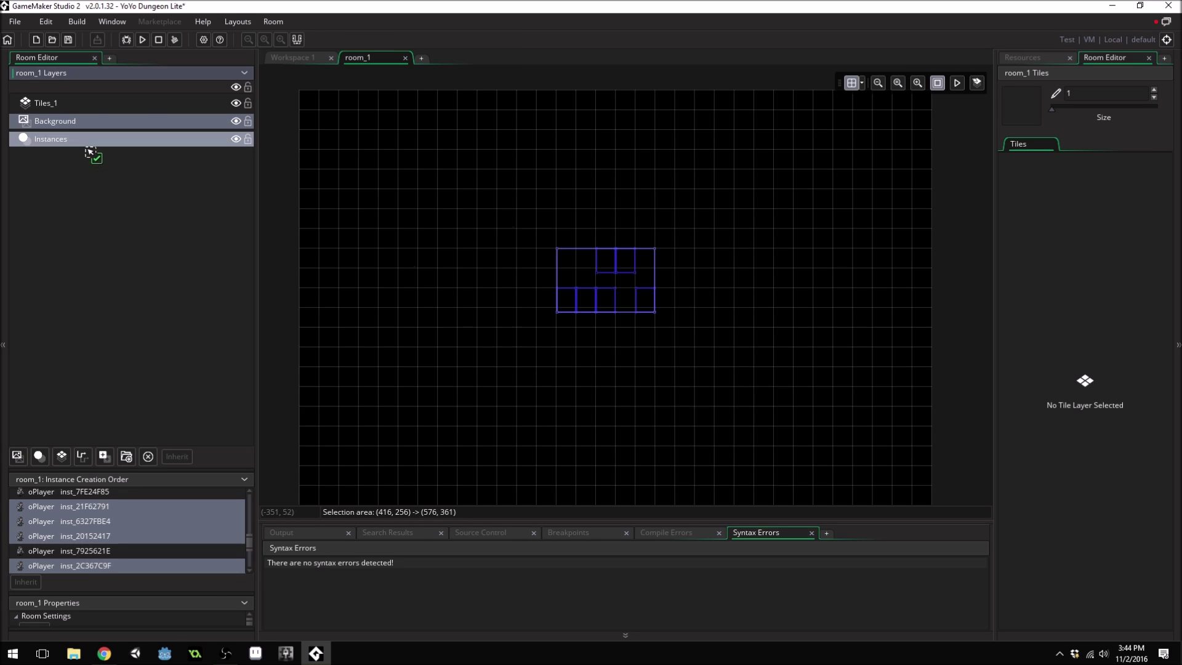
# Assign the tDungeonTiles tileset to the Tiles_1 layer
pyautogui.click(1091, 417)
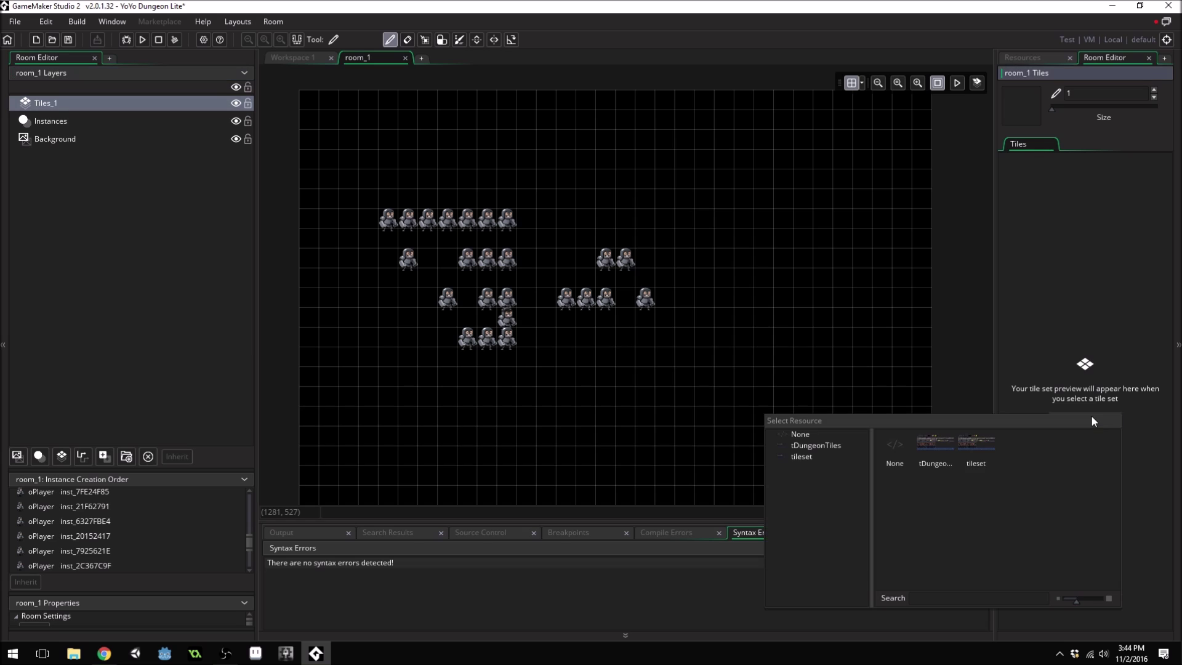
pyautogui.click(940, 442)
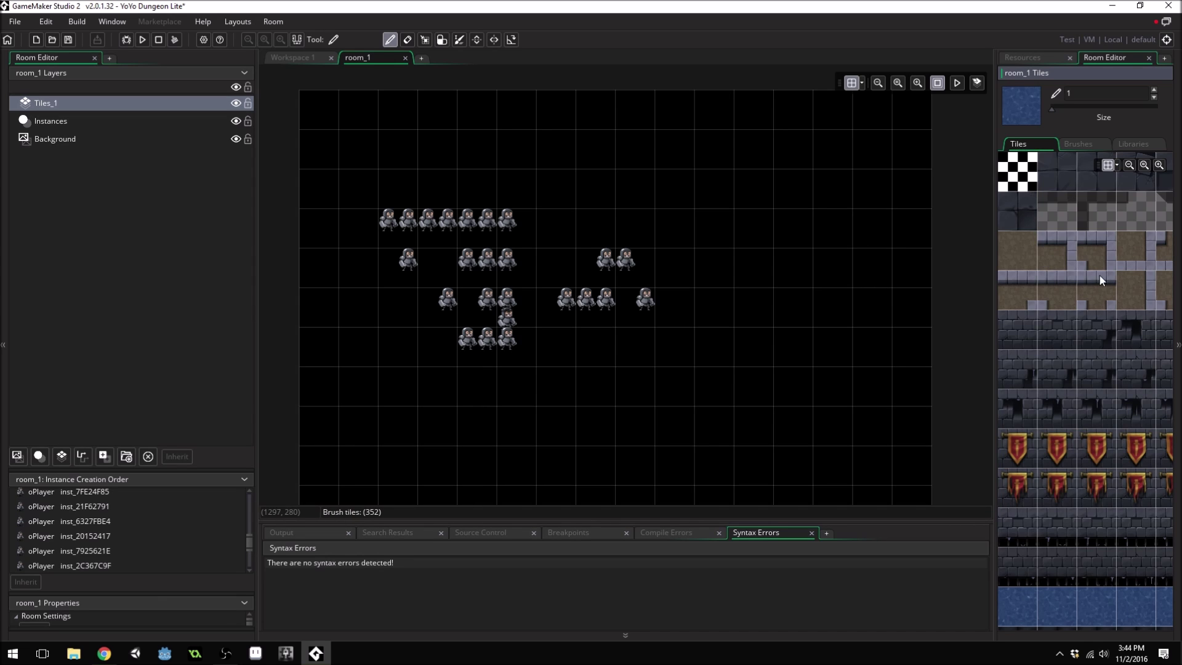
pyautogui.scroll(-4, 1112, 465)
pyautogui.scroll(7, 1110, 431)
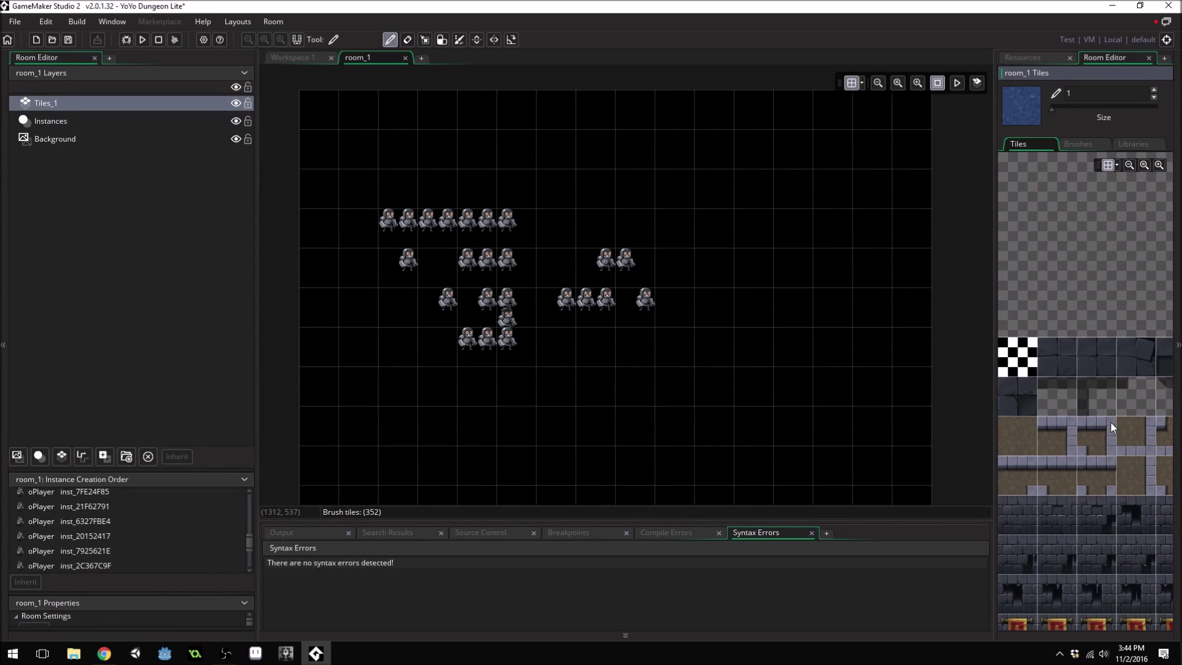
# Pick the stone U-shaped tile brush from the saved brushes
pyautogui.click(1077, 144)
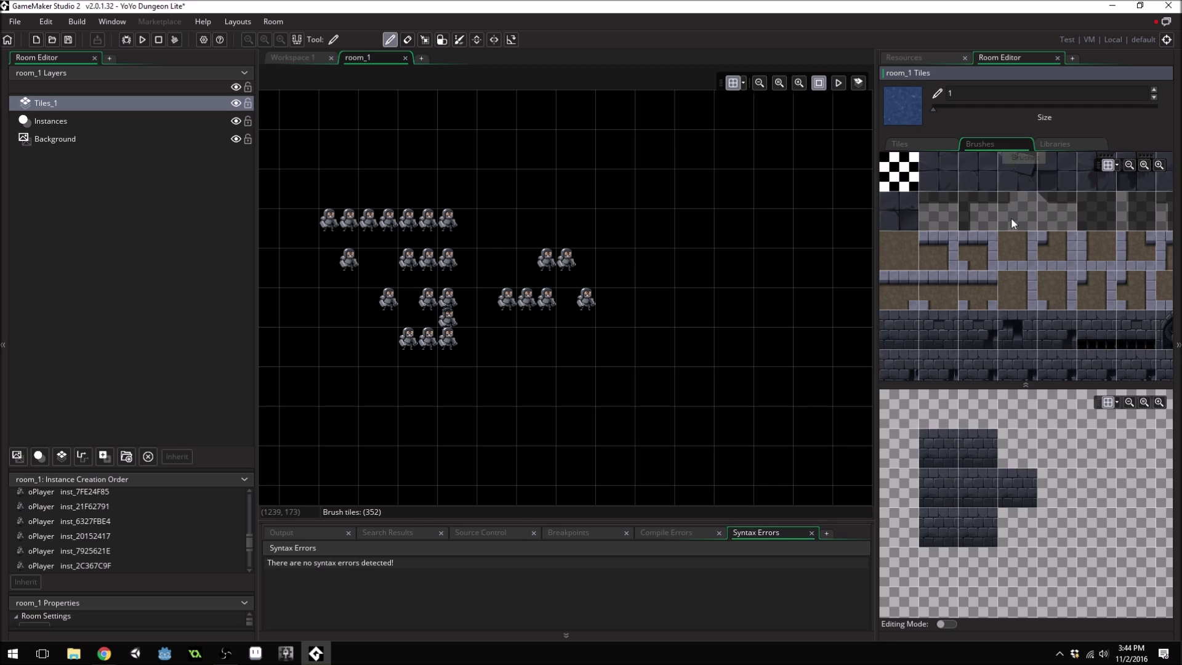
pyautogui.scroll(-5, 1051, 468)
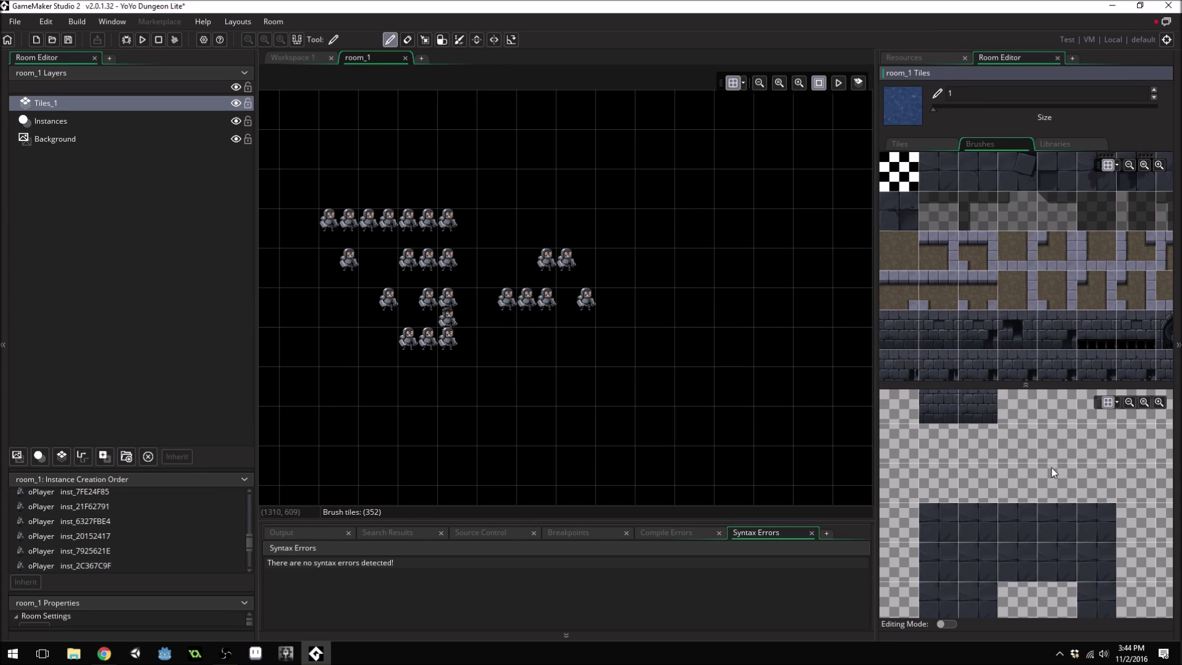
pyautogui.keyDown('ctrl'); pyautogui.scroll(-3, 1055, 448); pyautogui.keyUp('ctrl')
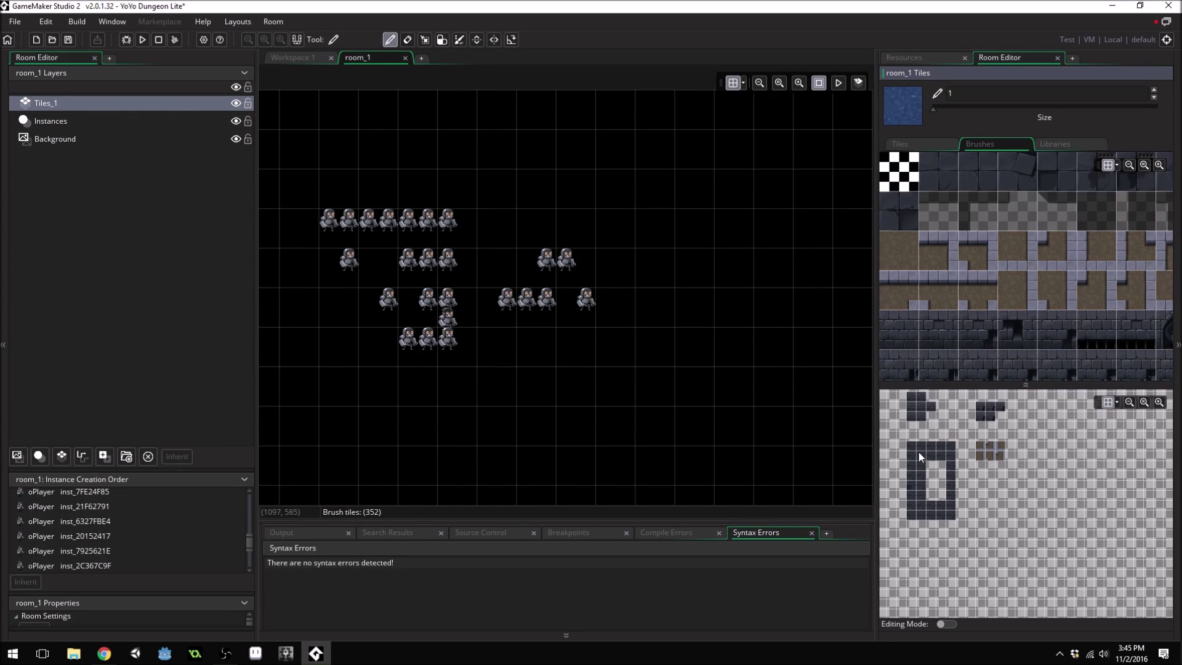
pyautogui.click(918, 452)
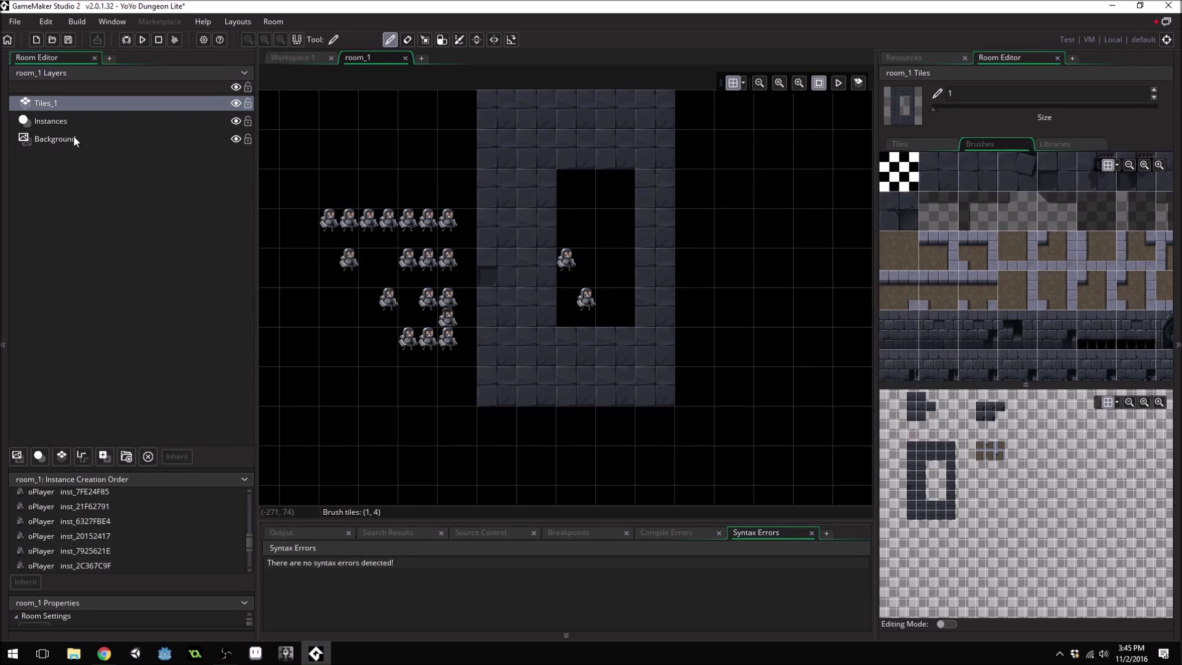
# Move the Tiles_1 layer below the Instances layer
pyautogui.click(77, 106)
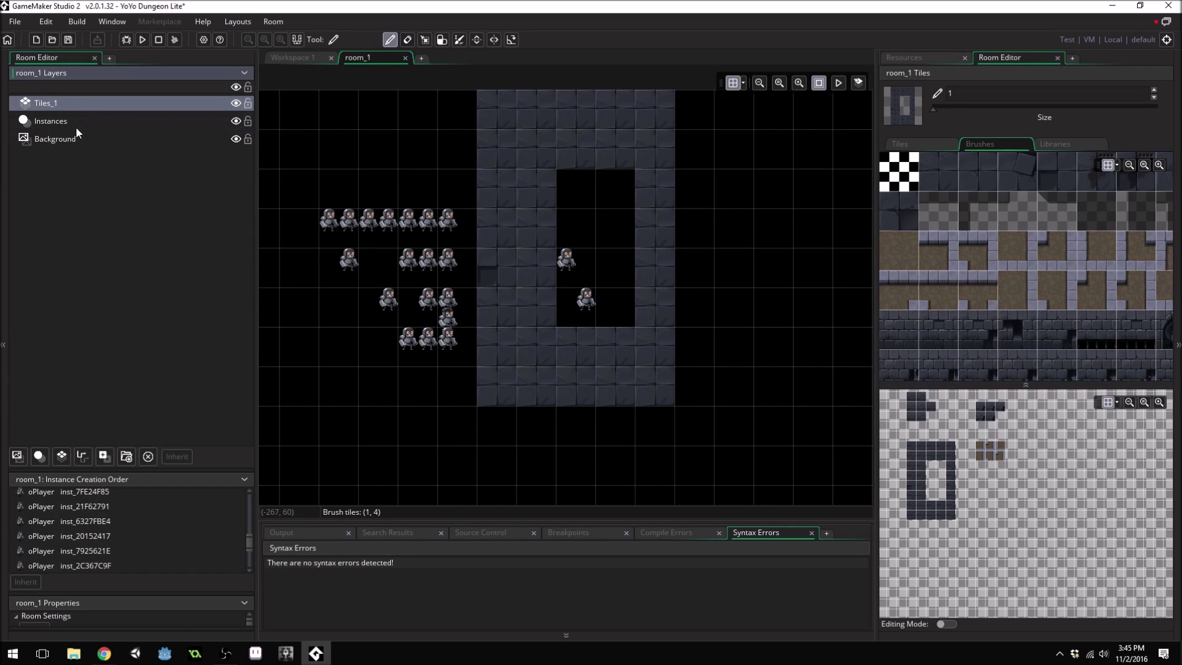
pyautogui.moveTo(83, 104); pyautogui.dragTo(97, 131)
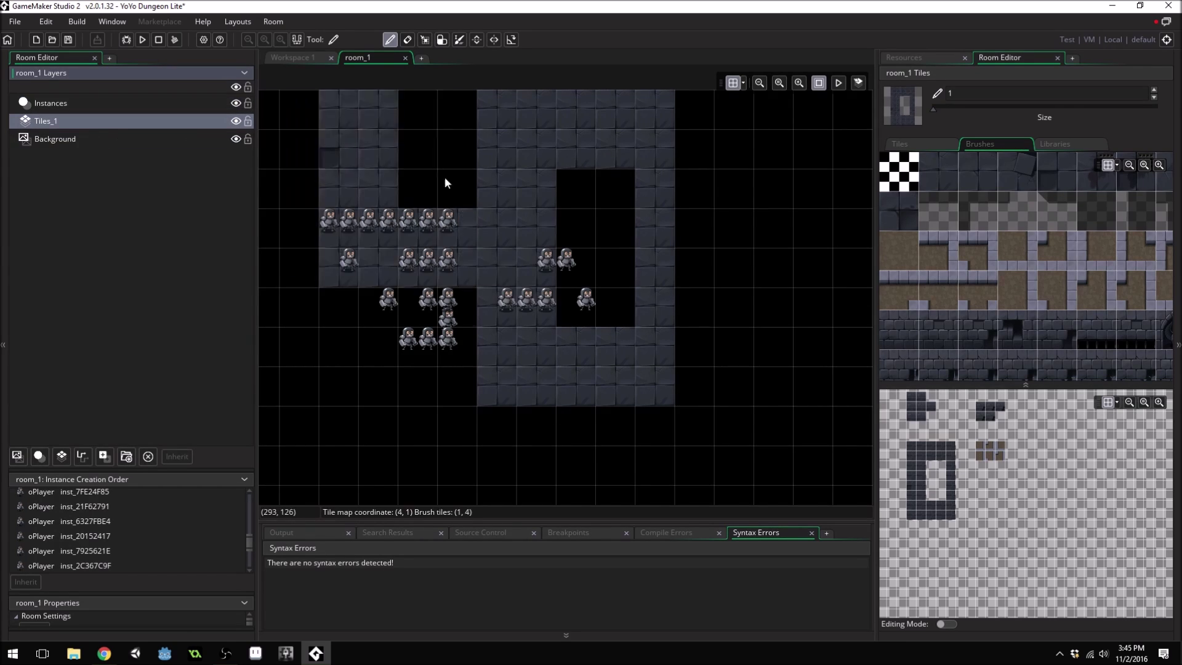
pyautogui.click(1063, 147)
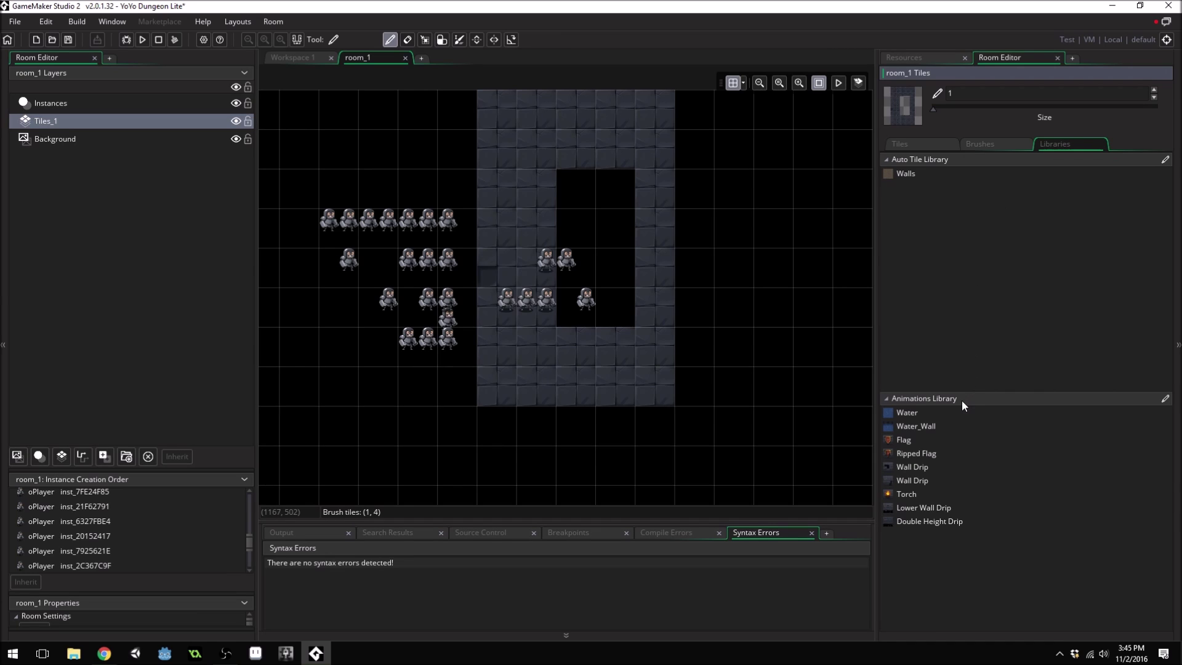
# Paint a walled room with Walls auto-tiles, erase some floor, then undo the erasing
pyautogui.click(914, 174)
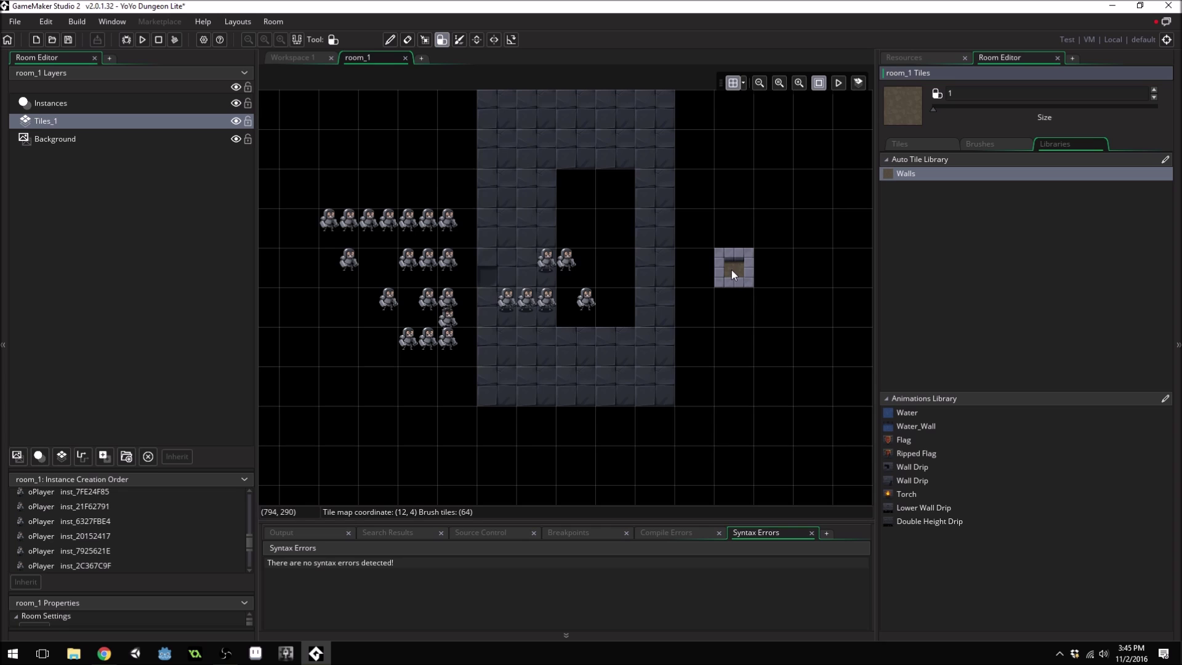
pyautogui.keyDown('ctrl'); pyautogui.scroll(-2, 597, 250); pyautogui.keyUp('ctrl')
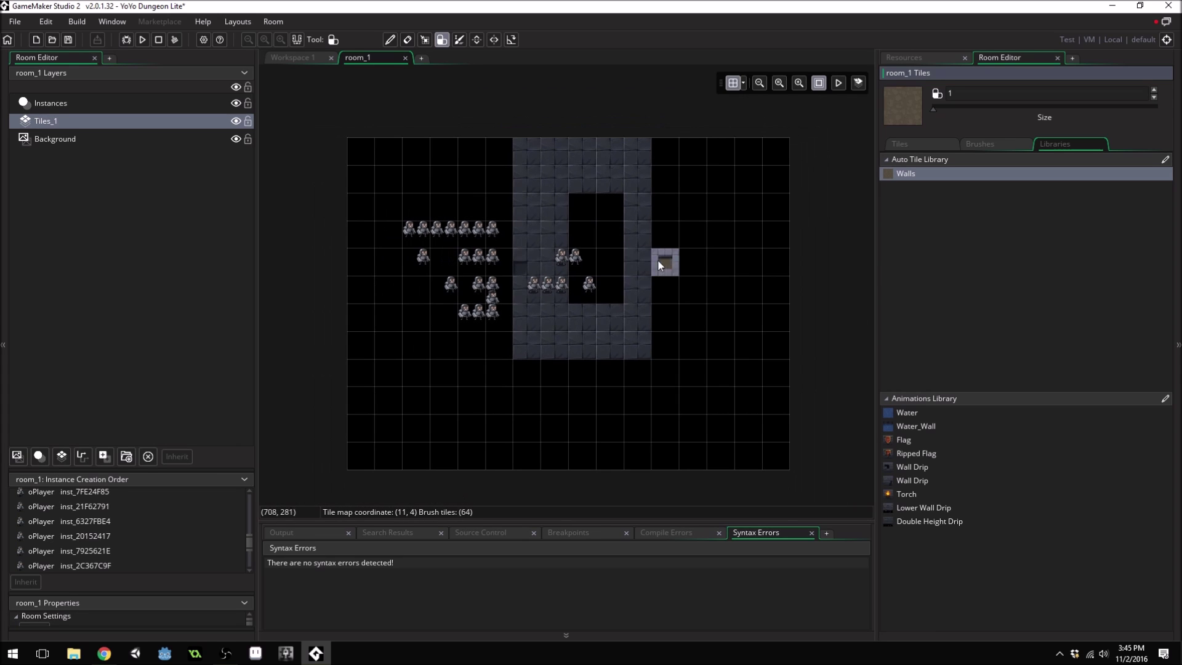
pyautogui.moveTo(705, 292)
pyautogui.mouseDown()
pyautogui.moveTo(678, 309)
pyautogui.moveTo(709, 354)
pyautogui.mouseUp()
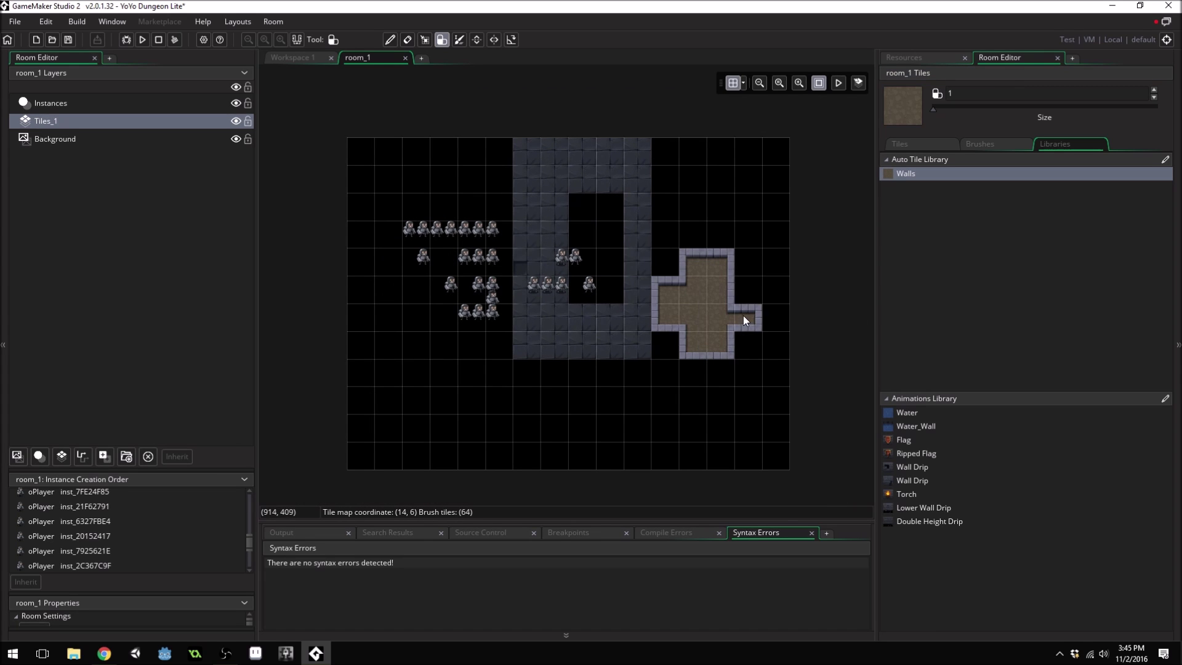
pyautogui.scroll(2, 780, 317)
pyautogui.moveTo(634, 264)
pyautogui.mouseDown()
pyautogui.moveTo(604, 256)
pyautogui.moveTo(575, 266)
pyautogui.moveTo(581, 305)
pyautogui.moveTo(640, 234)
pyautogui.moveTo(622, 328)
pyautogui.moveTo(637, 415)
pyautogui.moveTo(530, 368)
pyautogui.mouseUp()
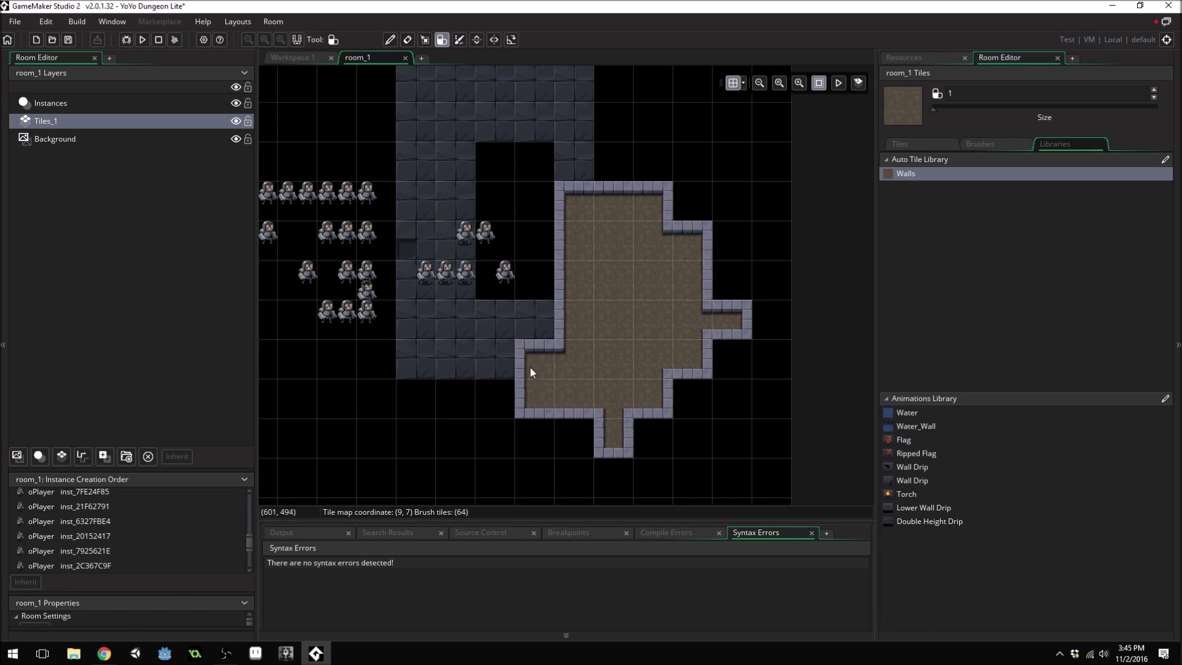
pyautogui.moveTo(530, 368)
pyautogui.mouseDown(button='right')
pyautogui.moveTo(603, 361)
pyautogui.moveTo(651, 322)
pyautogui.moveTo(622, 281)
pyautogui.moveTo(569, 330)
pyautogui.moveTo(586, 279)
pyautogui.moveTo(562, 318)
pyautogui.moveTo(594, 379)
pyautogui.moveTo(613, 415)
pyautogui.mouseUp(button='right')
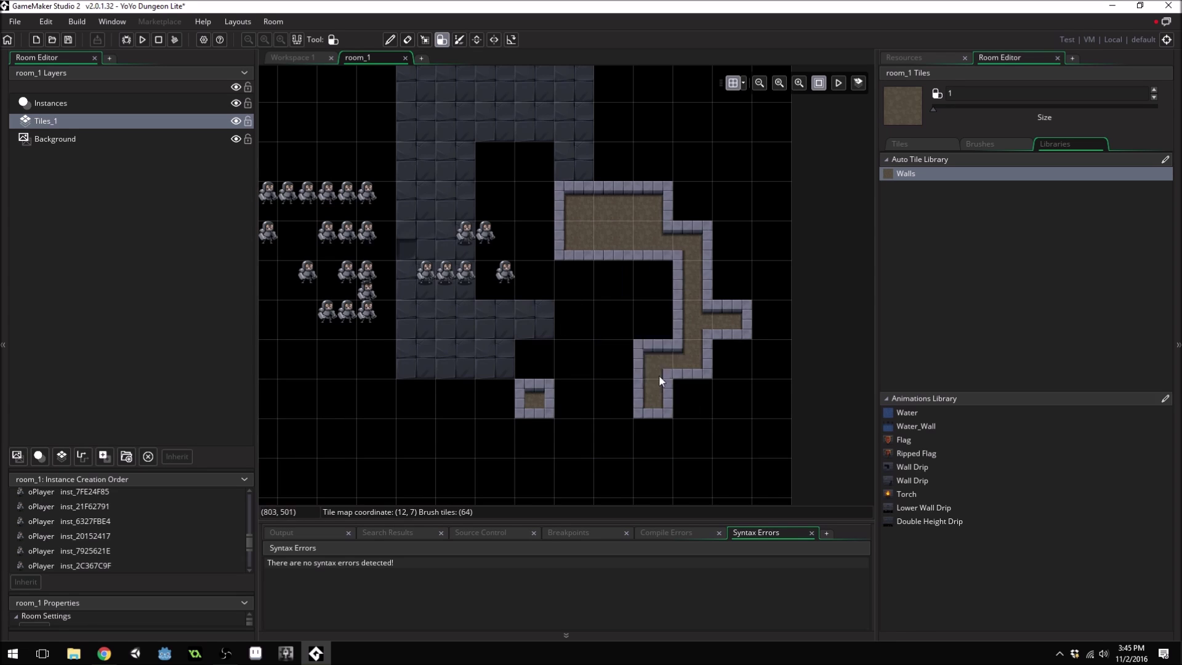
pyautogui.hotkey('ctrl', 'z')
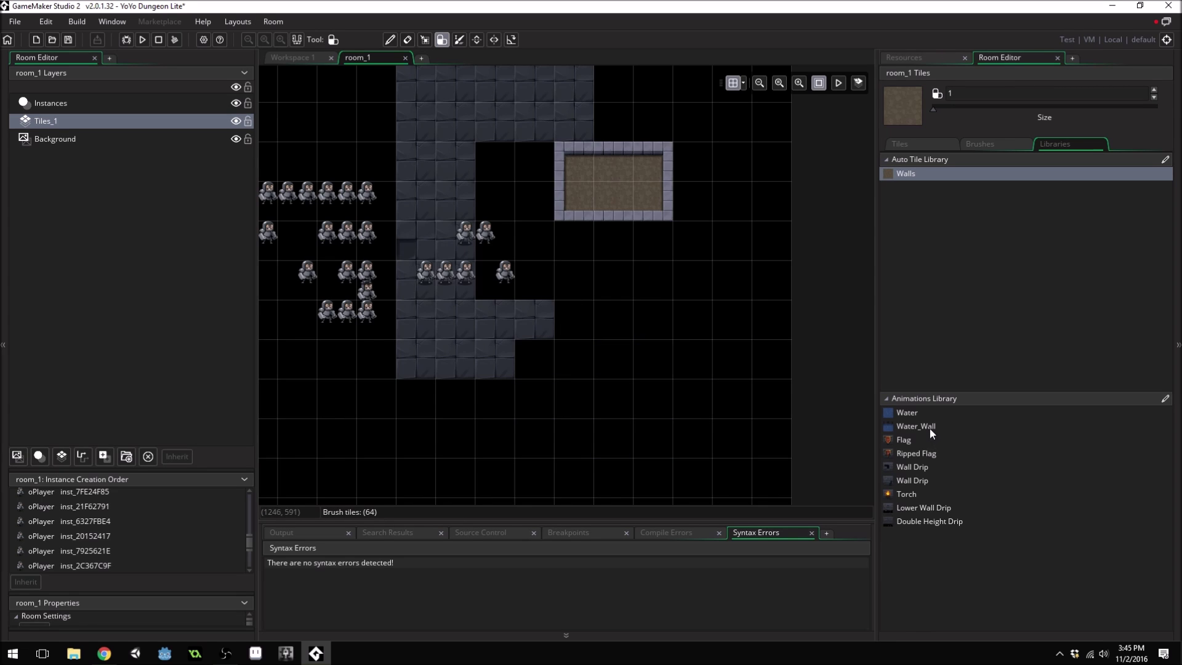
pyautogui.click(925, 412)
# Paint a large block of animated Water tiles and play the room to preview it
pyautogui.scroll(-2, 547, 341)
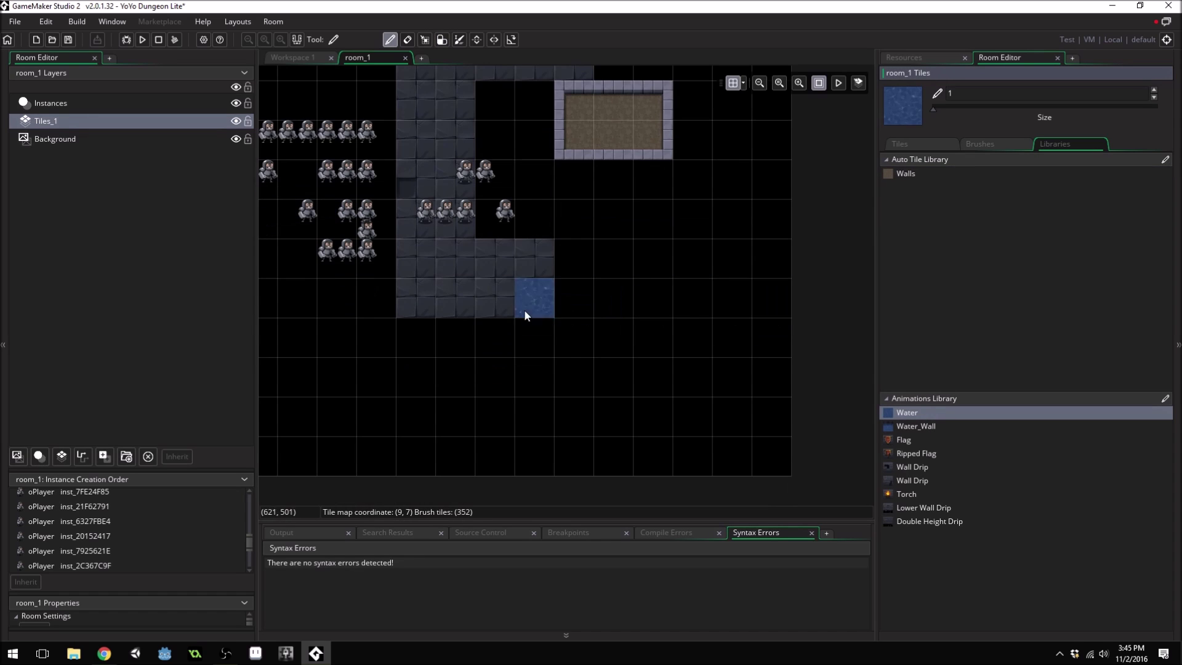
pyautogui.moveTo(533, 309)
pyautogui.mouseDown()
pyautogui.moveTo(638, 303)
pyautogui.moveTo(690, 317)
pyautogui.moveTo(523, 330)
pyautogui.moveTo(592, 375)
pyautogui.moveTo(600, 412)
pyautogui.moveTo(461, 396)
pyautogui.moveTo(586, 324)
pyautogui.moveTo(715, 293)
pyautogui.moveTo(725, 395)
pyautogui.moveTo(546, 274)
pyautogui.mouseUp()
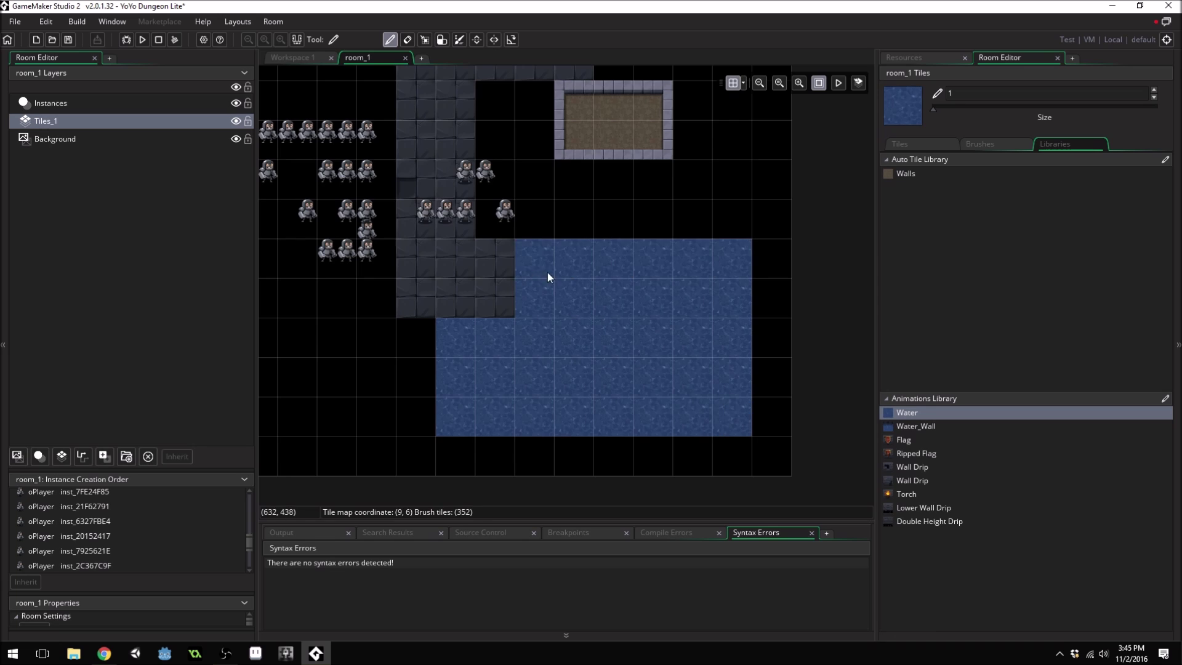
pyautogui.keyDown('ctrl'); pyautogui.scroll(2, 623, 372); pyautogui.keyUp('ctrl')
pyautogui.keyDown('ctrl'); pyautogui.scroll(1, 623, 373); pyautogui.keyUp('ctrl')
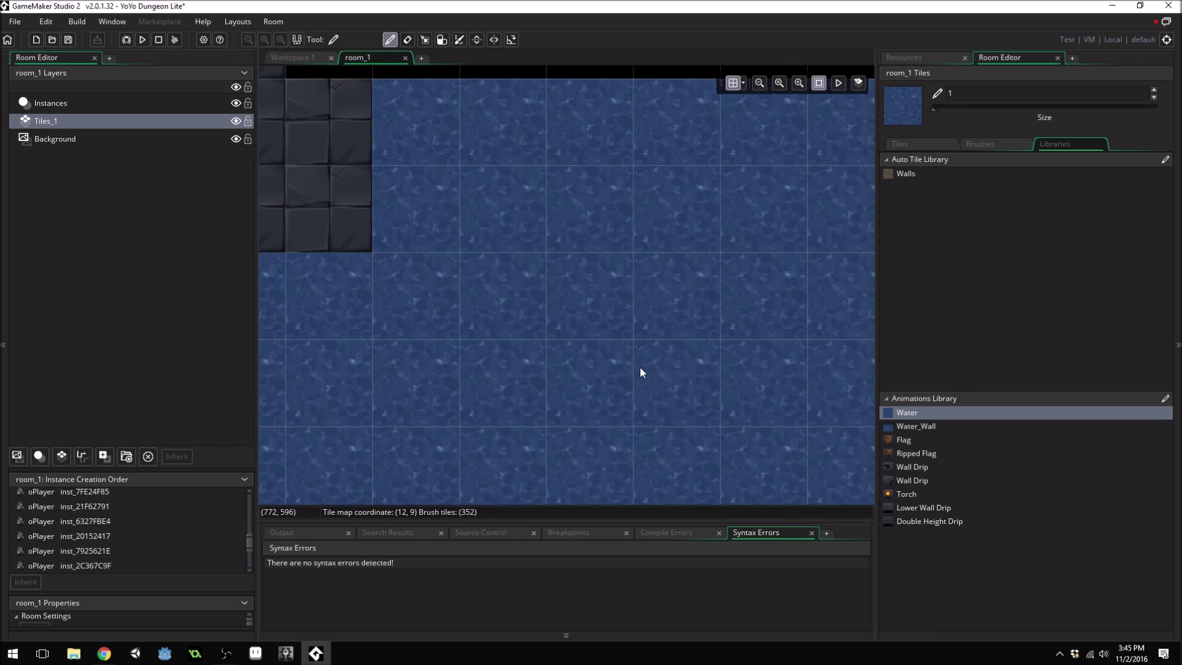
pyautogui.click(838, 83)
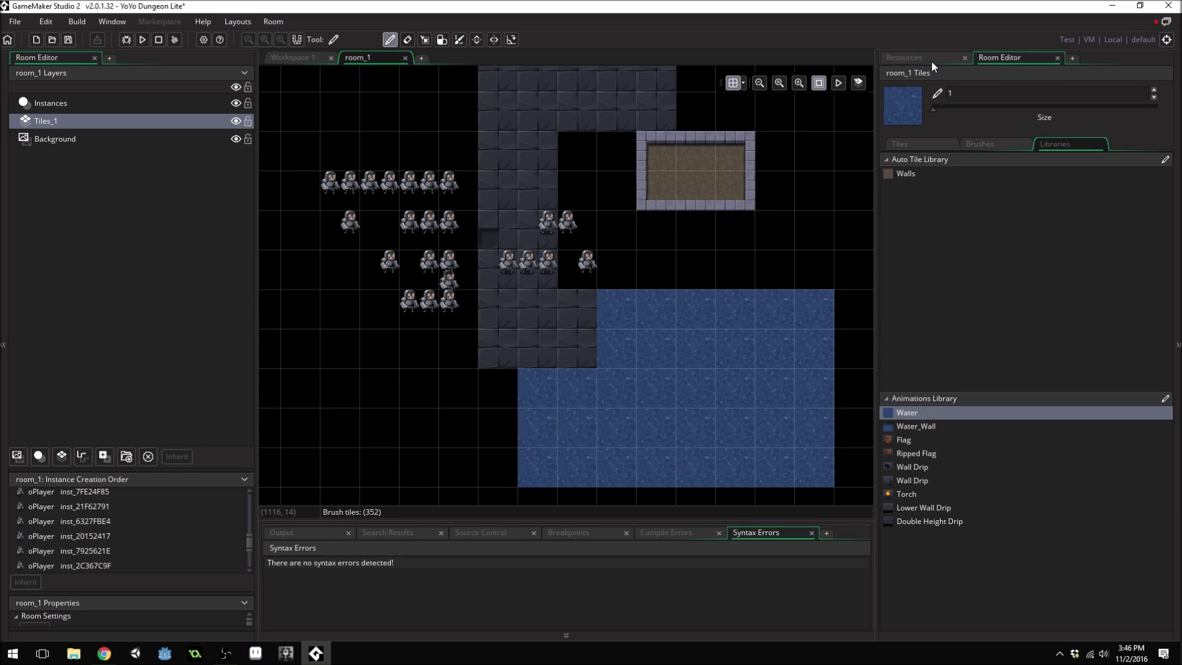
pyautogui.click(931, 58)
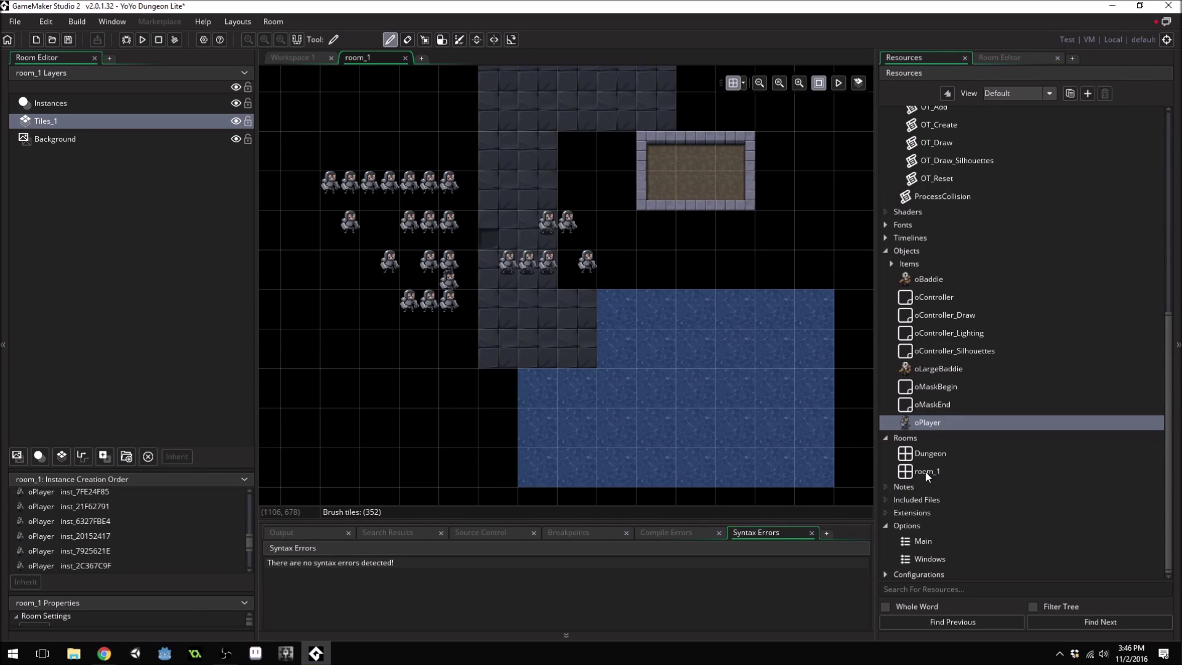
# Create room_1_Child_0 via Create Child on room_1, then reselect room_1
pyautogui.rightClick(925, 472)
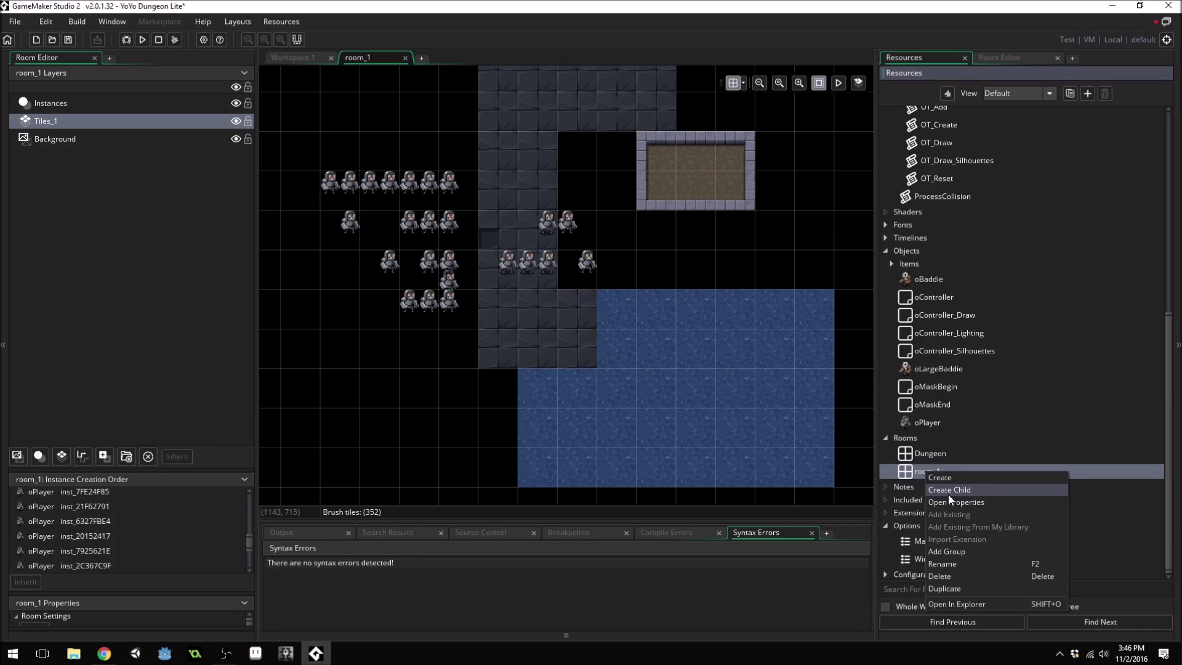
pyautogui.click(948, 491)
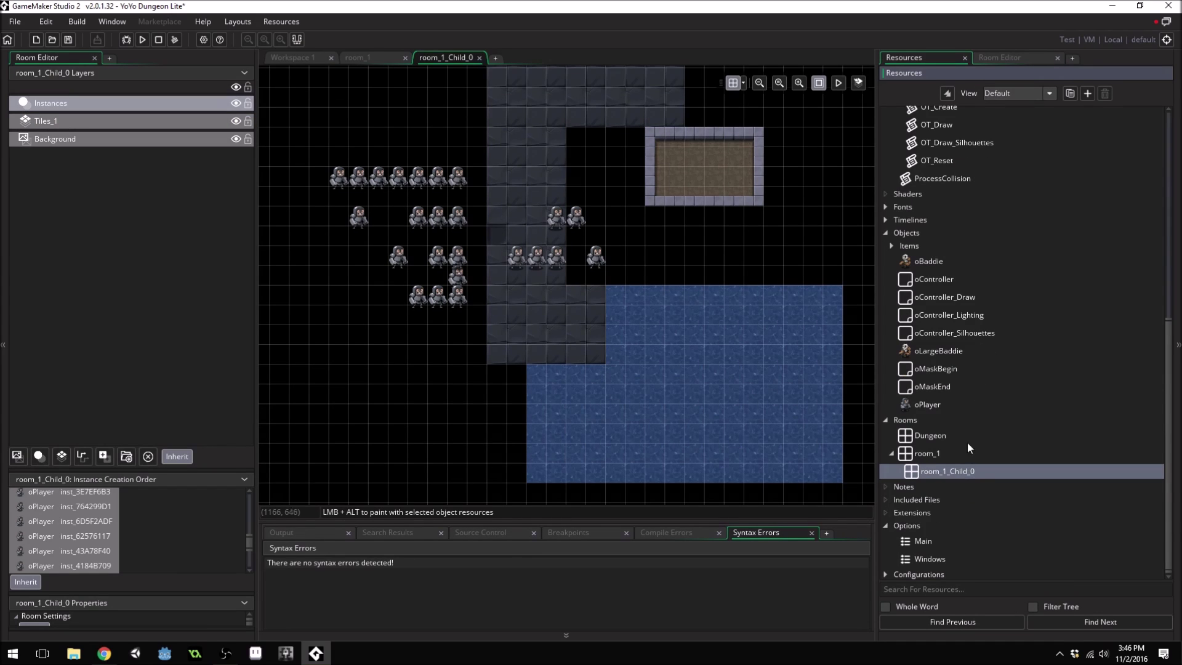
pyautogui.click(926, 453)
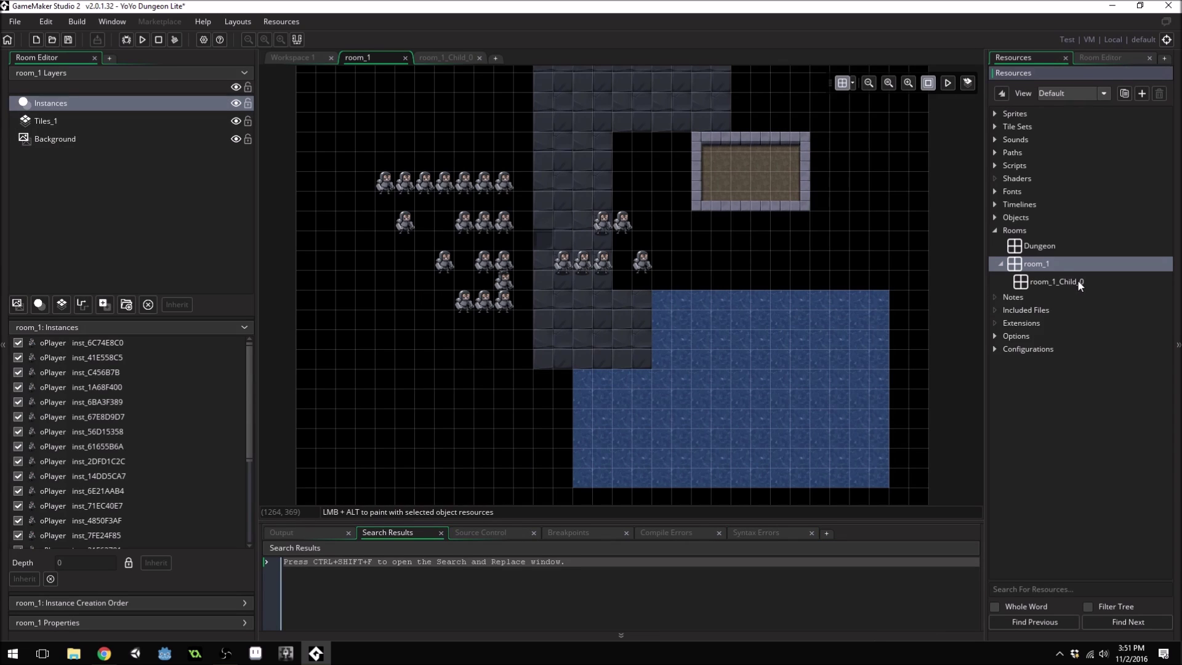
# Set room_1's Background layer colour to white, then open room_1_Child_0 to check it
pyautogui.doubleClick(1039, 266)
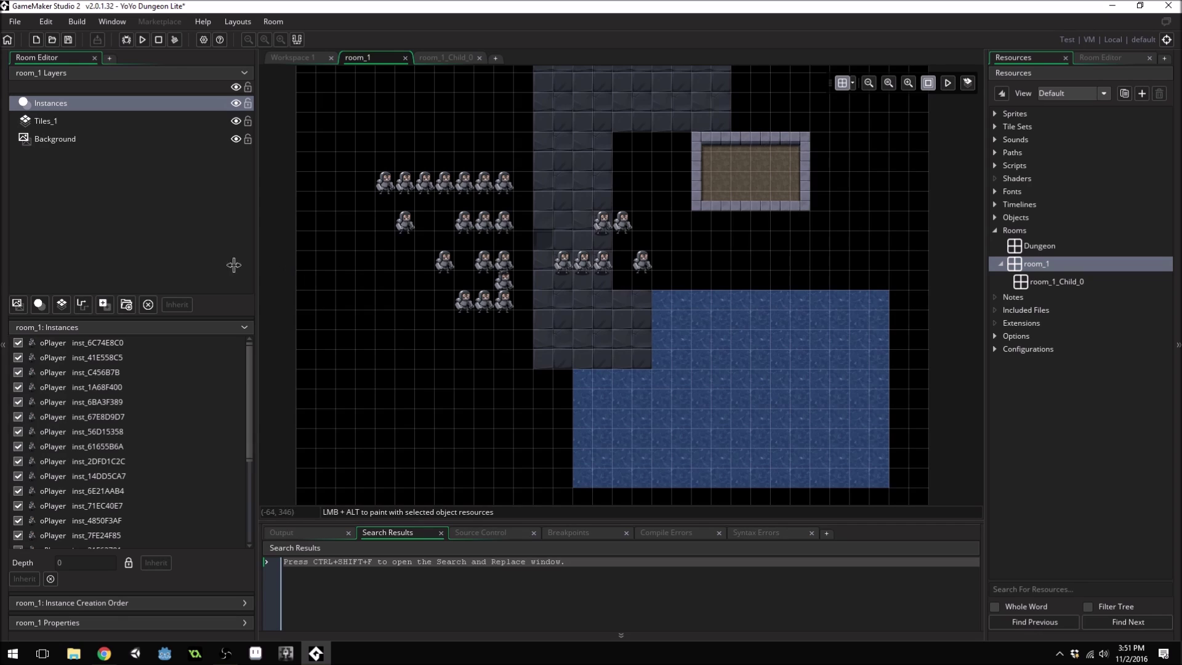
pyautogui.click(55, 140)
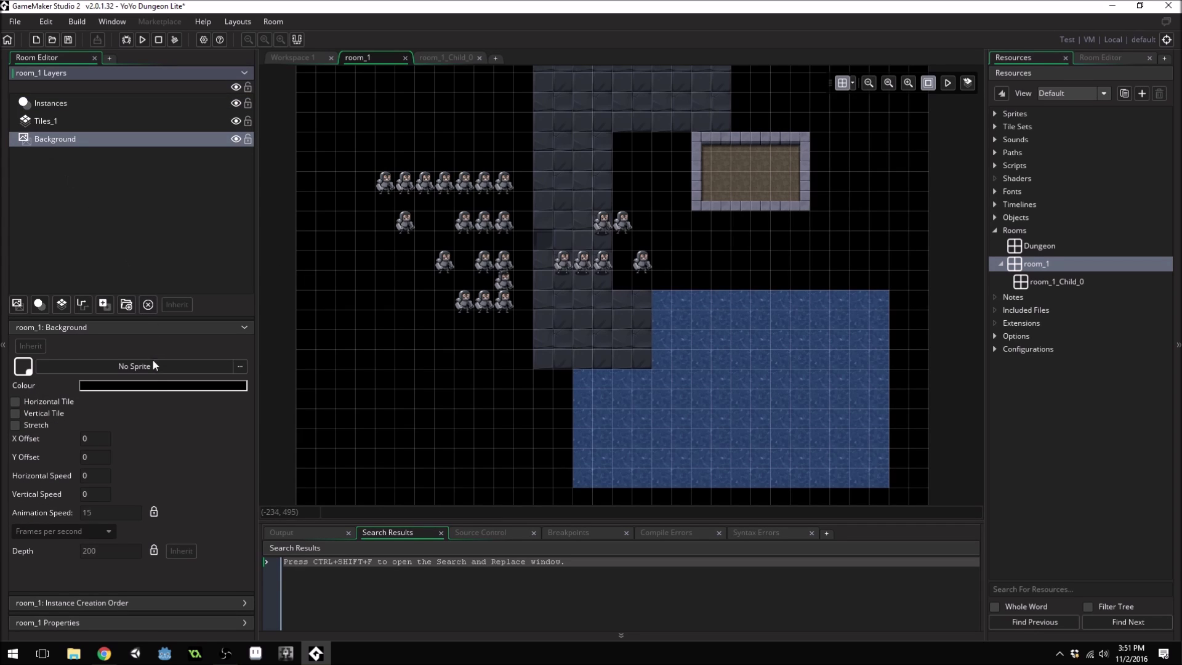
pyautogui.click(154, 386)
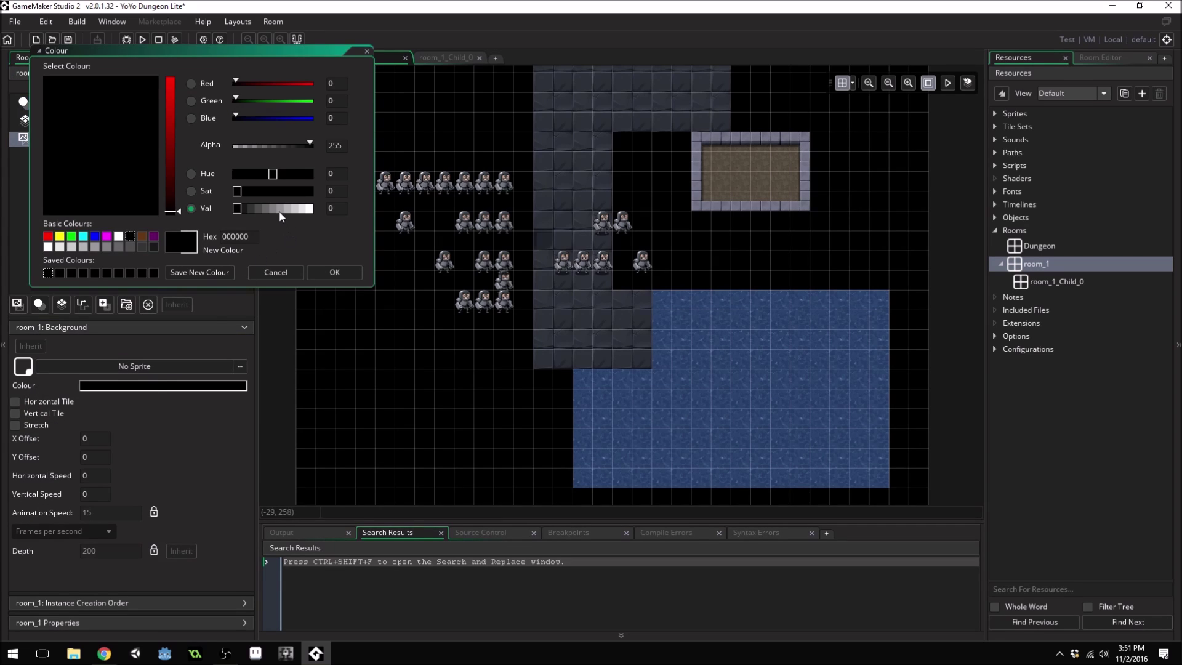
pyautogui.click(310, 209)
pyautogui.click(334, 273)
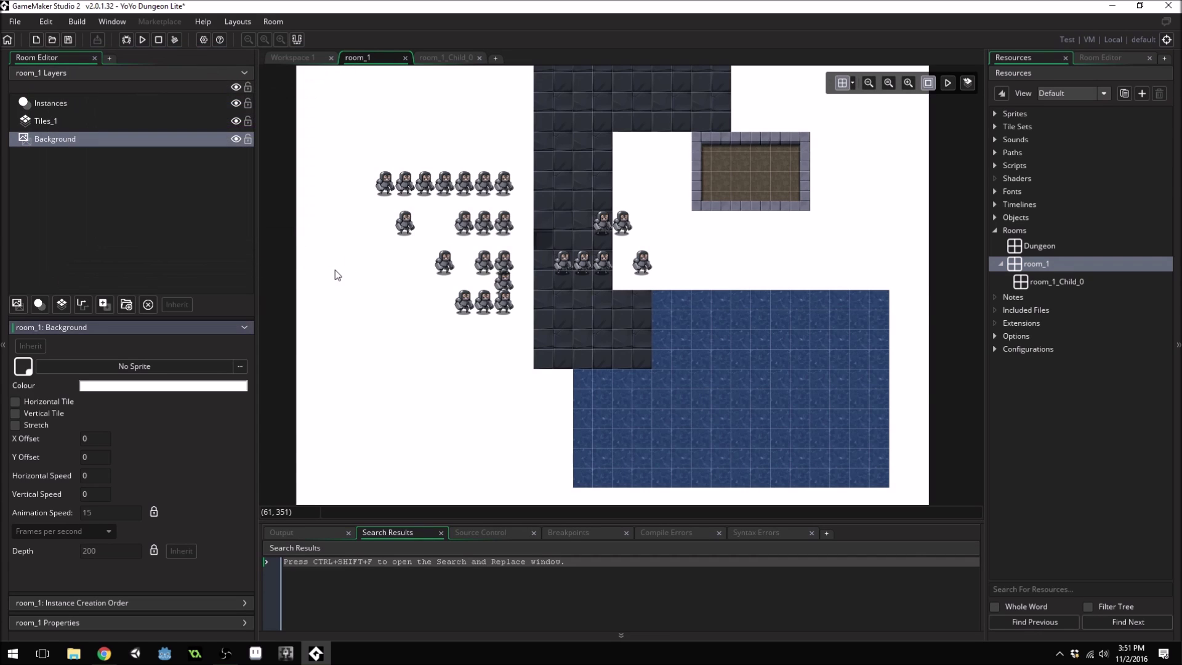
pyautogui.doubleClick(1043, 282)
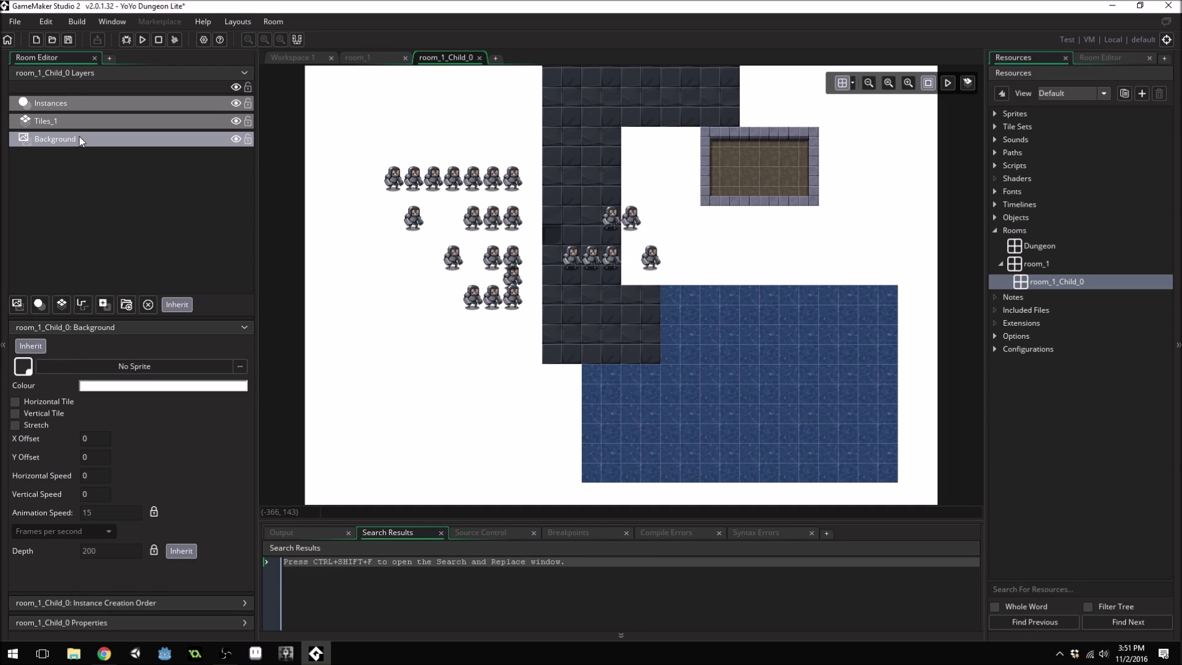
# Toggle the child's background Inherit, set room_1's background to black, and reopen room_1_Child_0
pyautogui.click(29, 350)
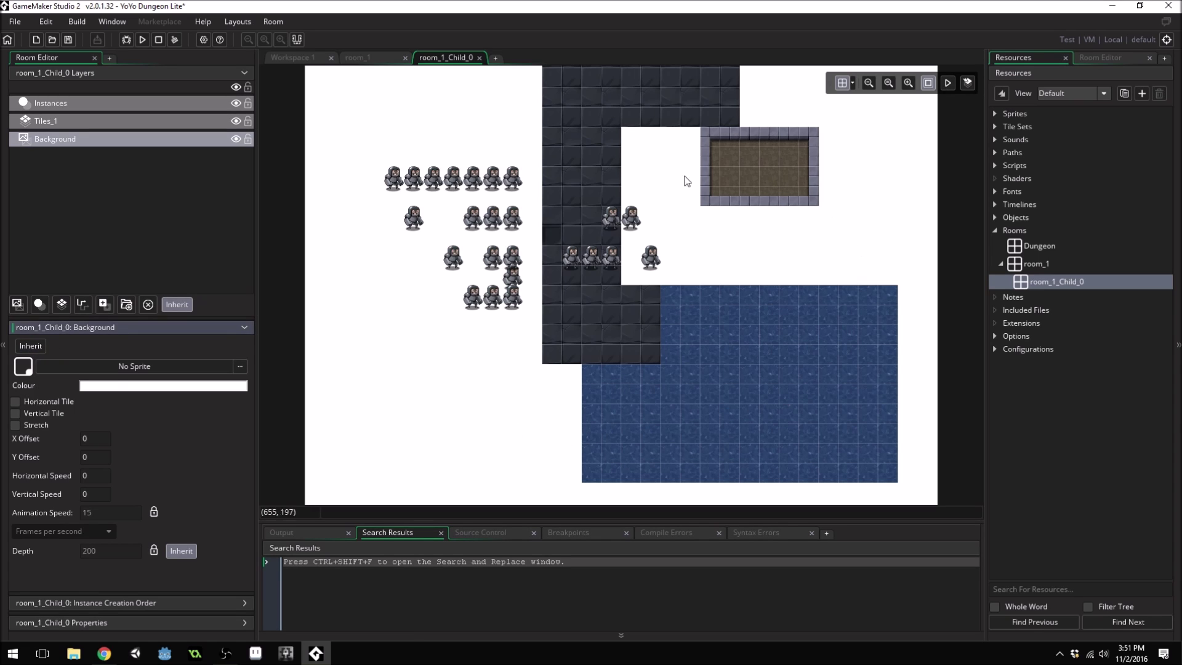
pyautogui.doubleClick(1055, 265)
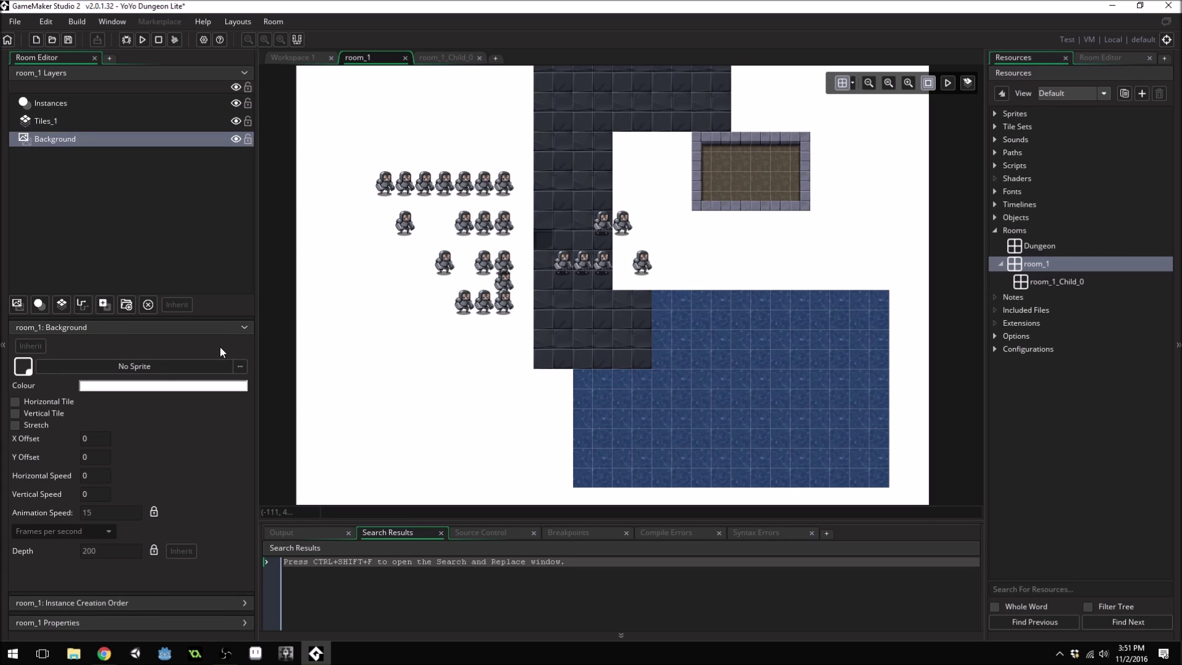
pyautogui.click(155, 387)
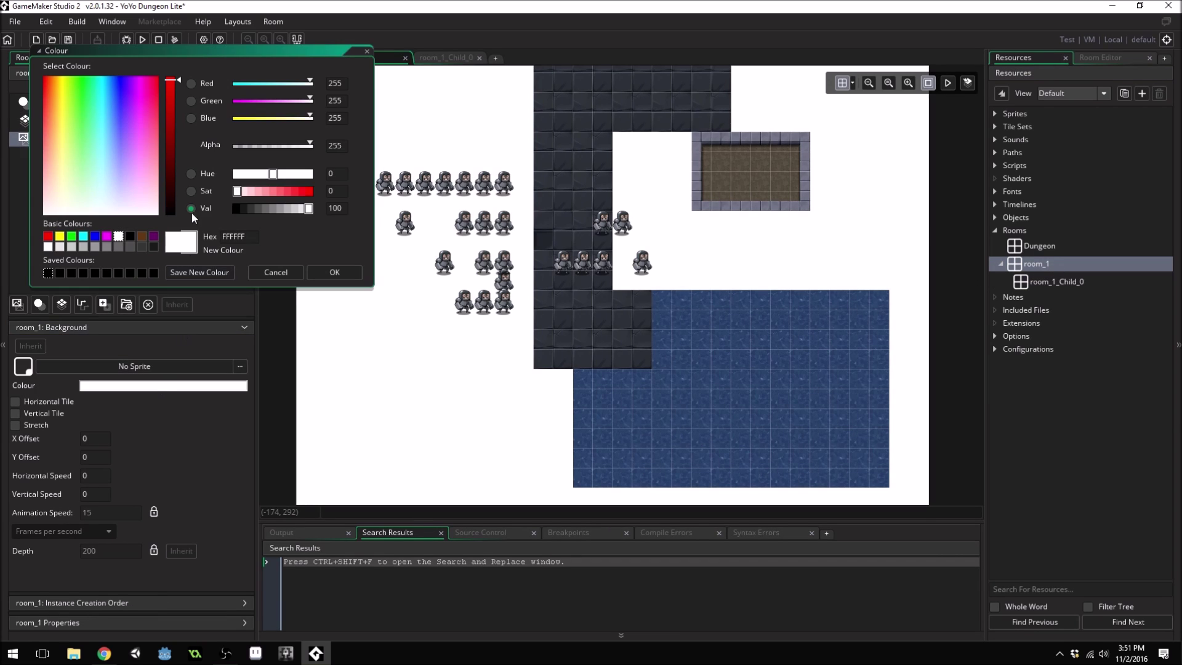
pyautogui.click(236, 208)
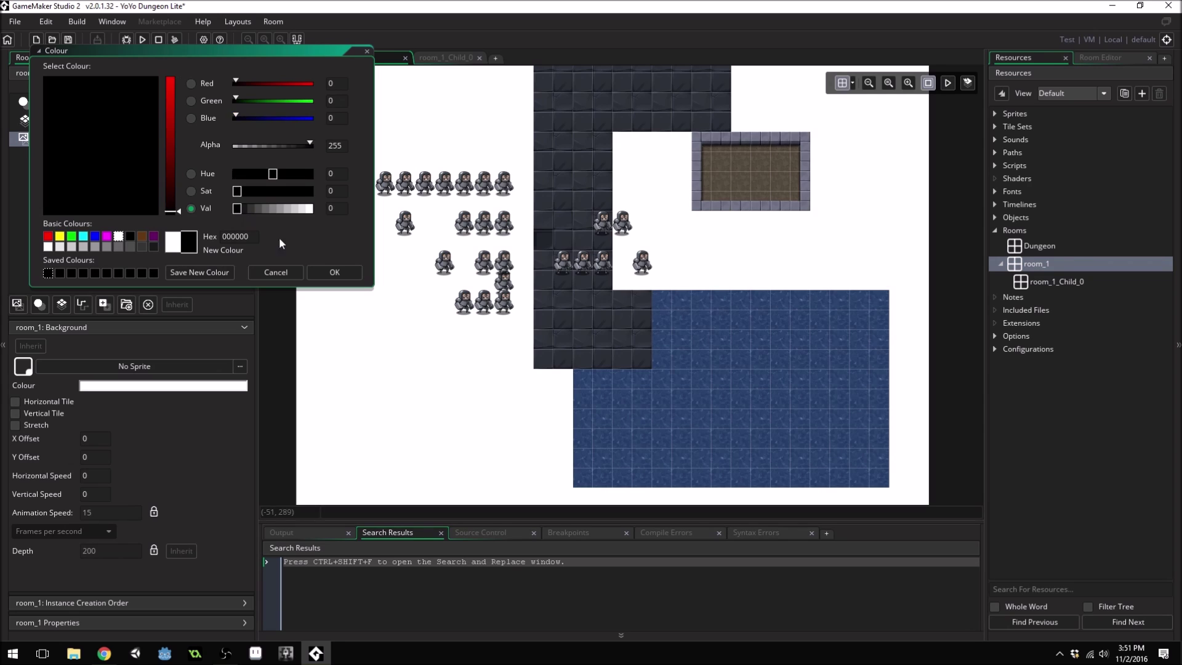
pyautogui.click(330, 272)
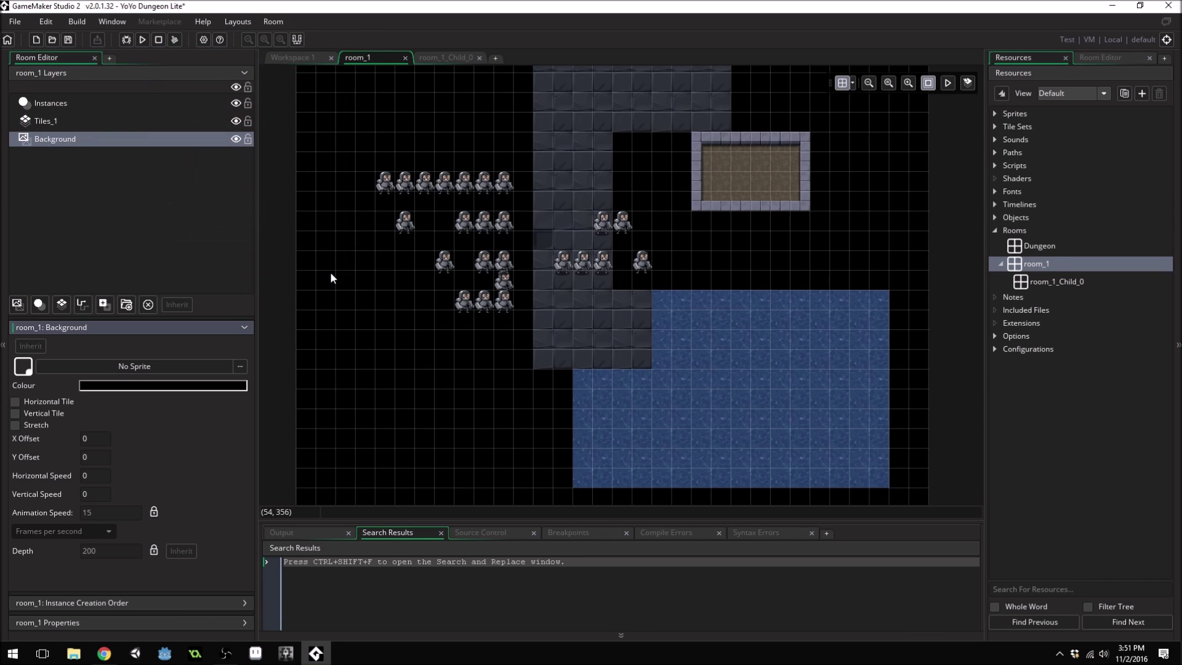
pyautogui.doubleClick(1044, 282)
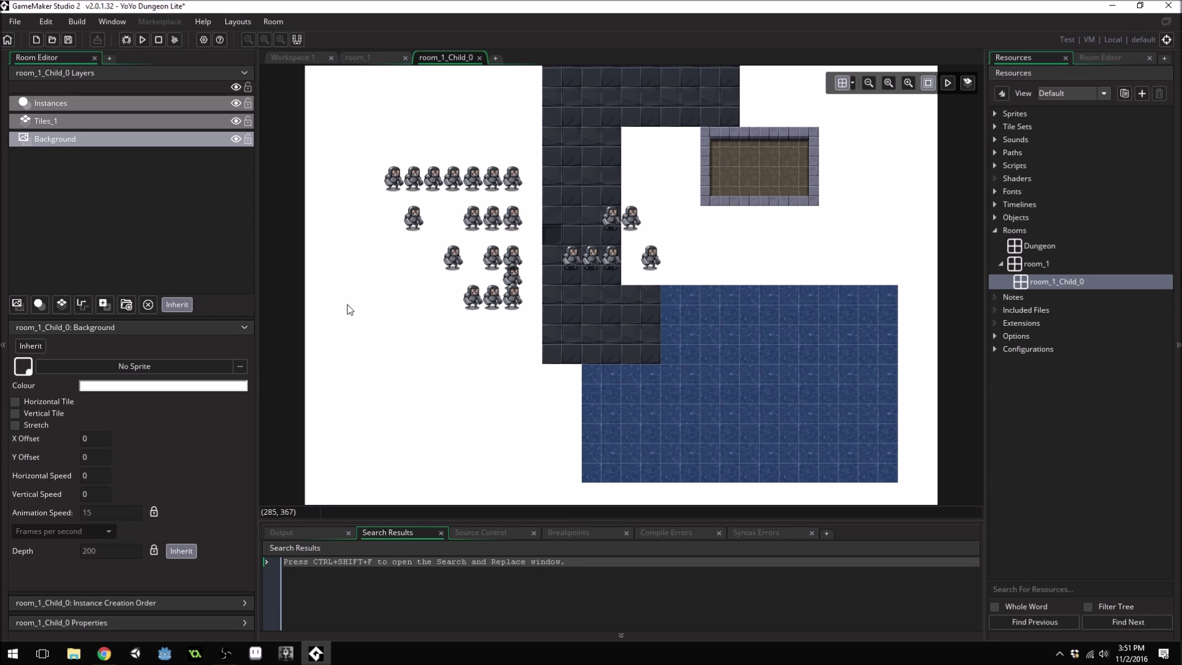
# Turn on Inherit for room_1_Child_0's background so it shows room_1's black
pyautogui.click(32, 348)
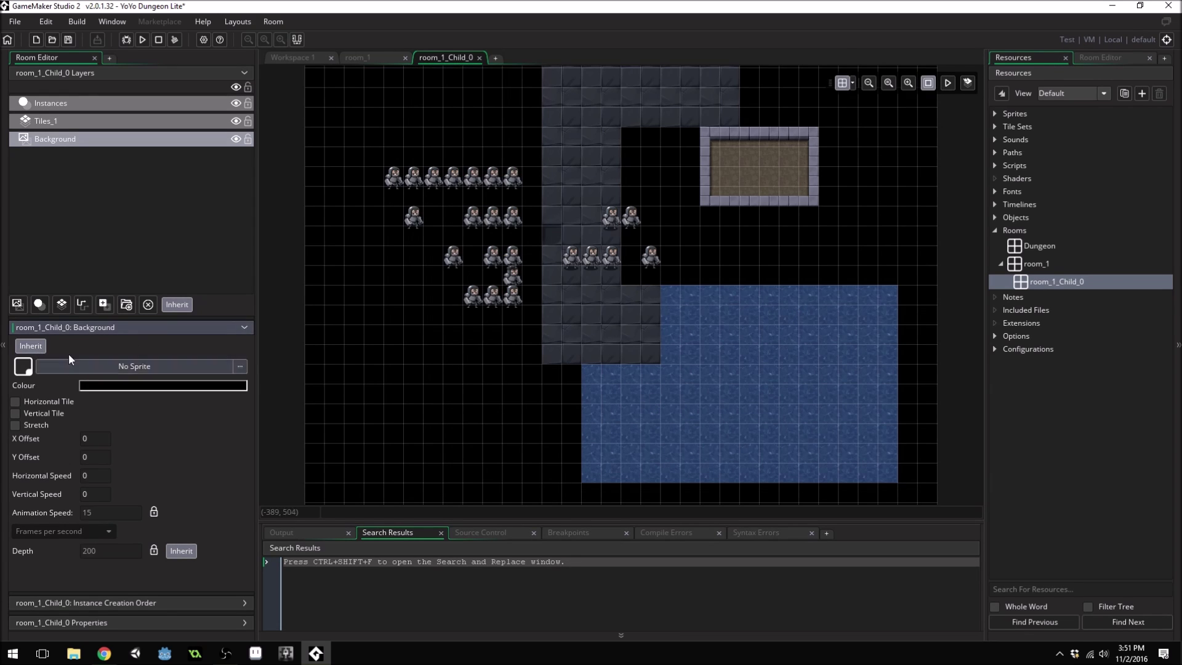